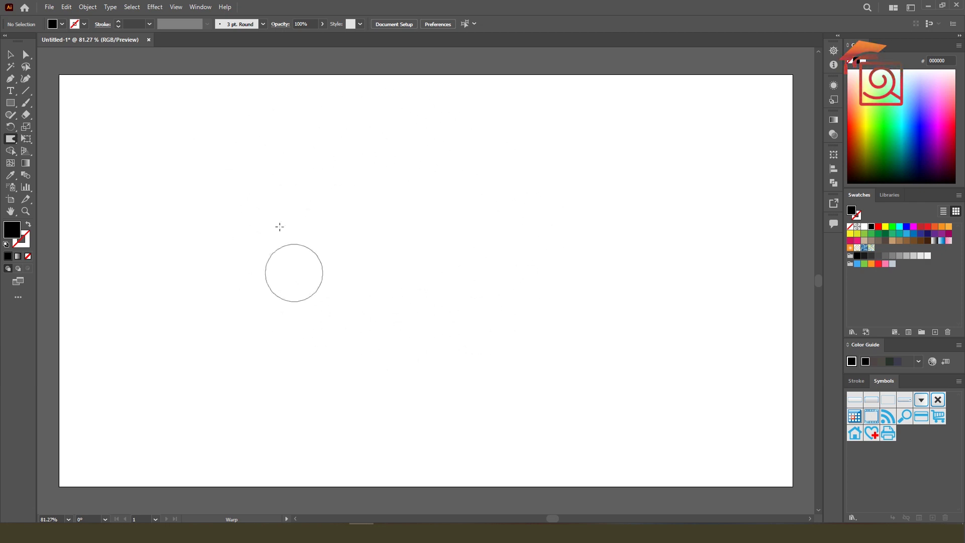
Set the Warp Tool's brush width to 64 px
double_click(11, 142)
drag(515, 144, 587, 96)
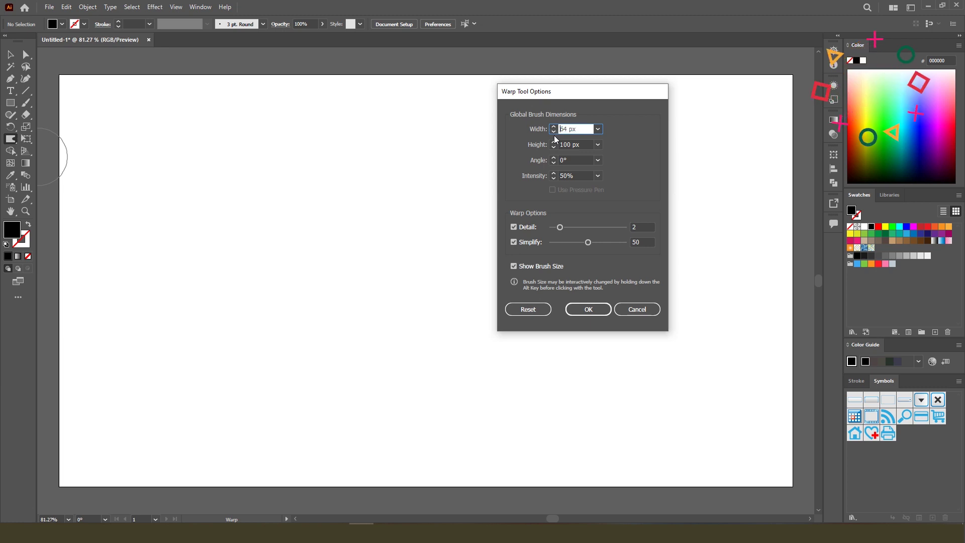
click(584, 306)
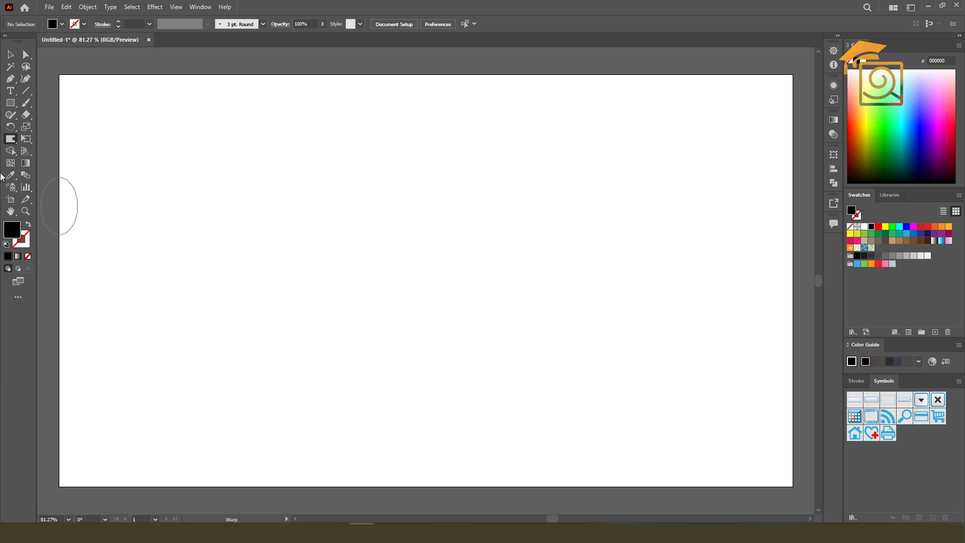
Detach the Warp Tool's group as a floating toolbar and place it over the upper part of the artboard
click(11, 138)
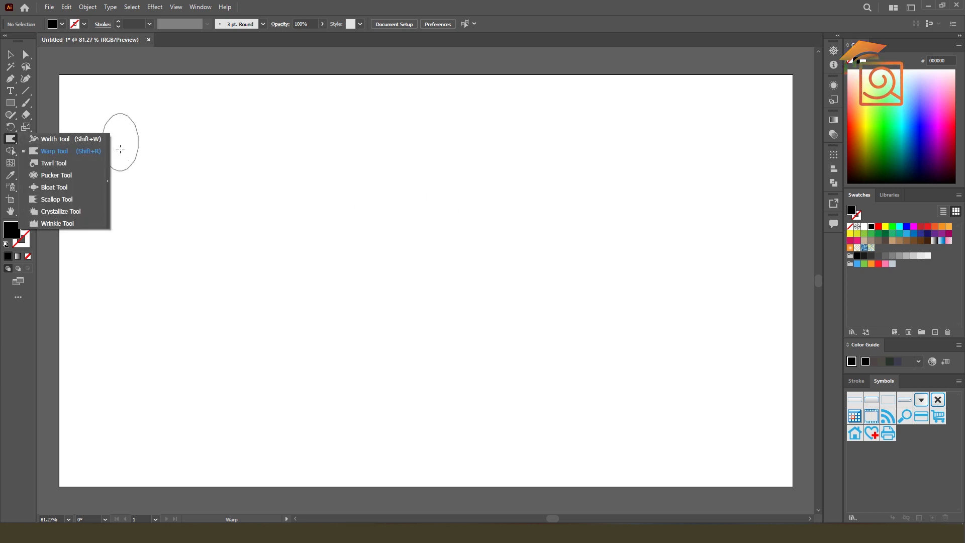
click(107, 181)
drag(72, 150, 553, 147)
Set the Warp Tool's brush to 200 px wide and 81 px high
double_click(519, 151)
drag(567, 93, 673, 98)
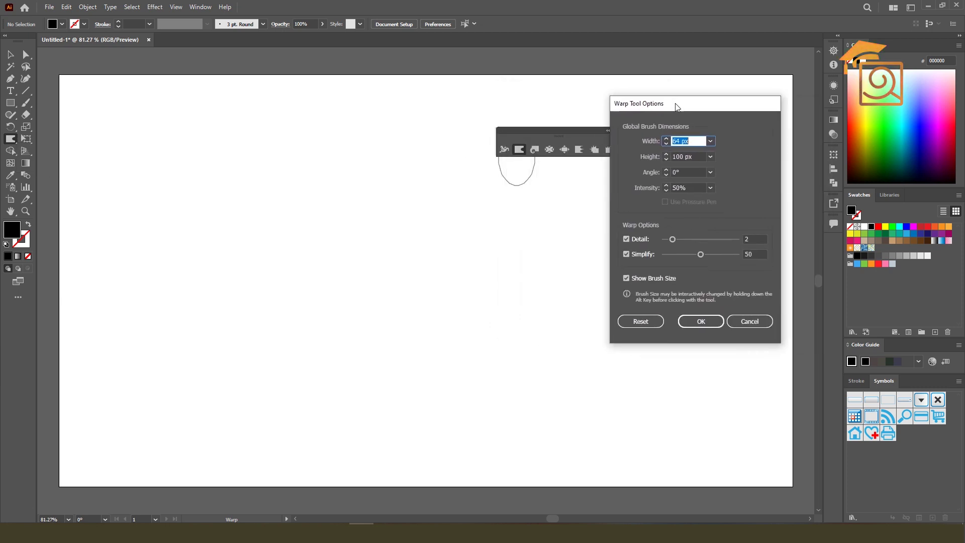
click(660, 152)
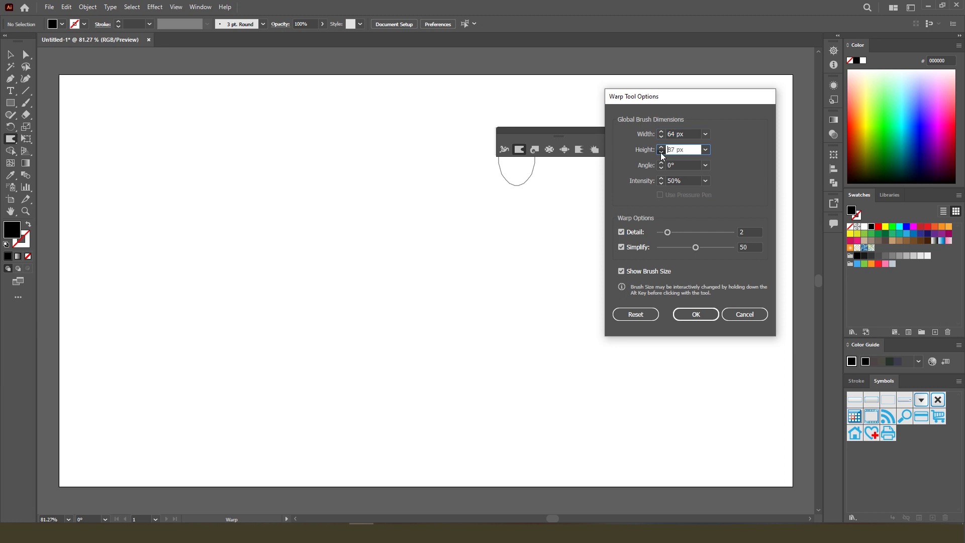
drag(677, 134, 604, 131)
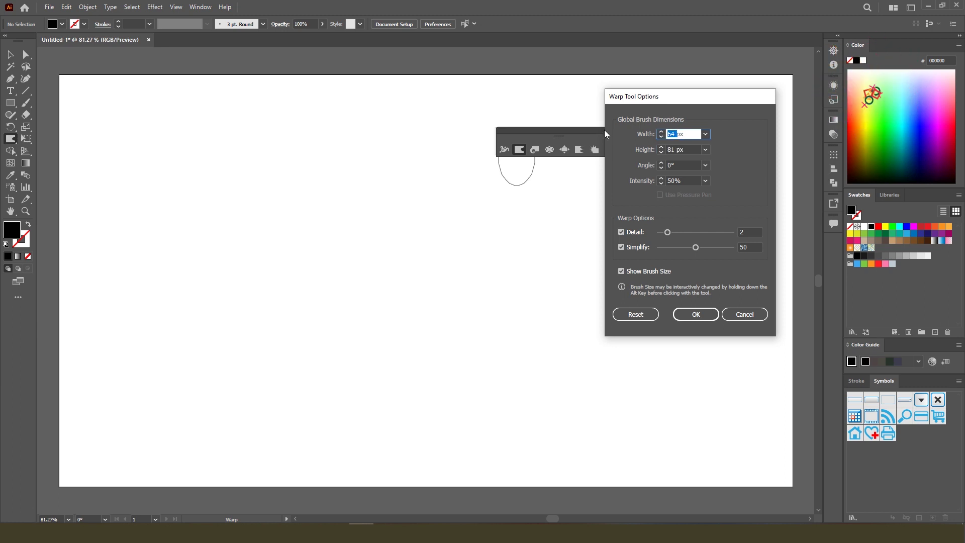
text(200)
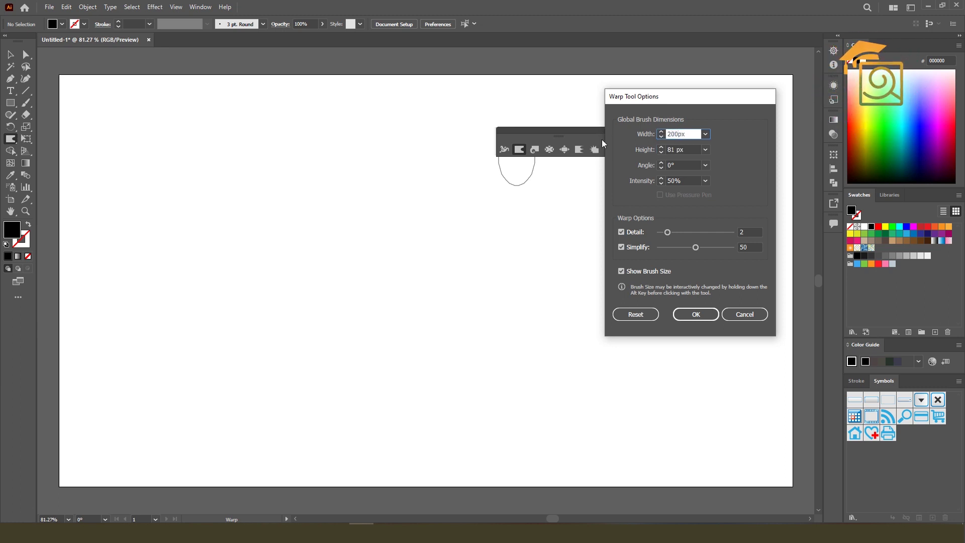
click(695, 314)
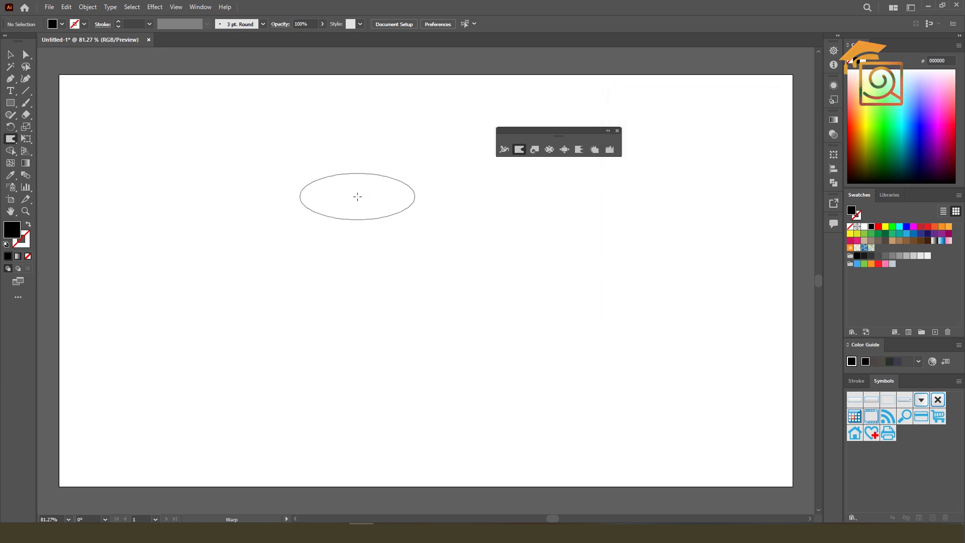
Set the Warp Tool's brush height to 200 px to make the brush circular
double_click(519, 149)
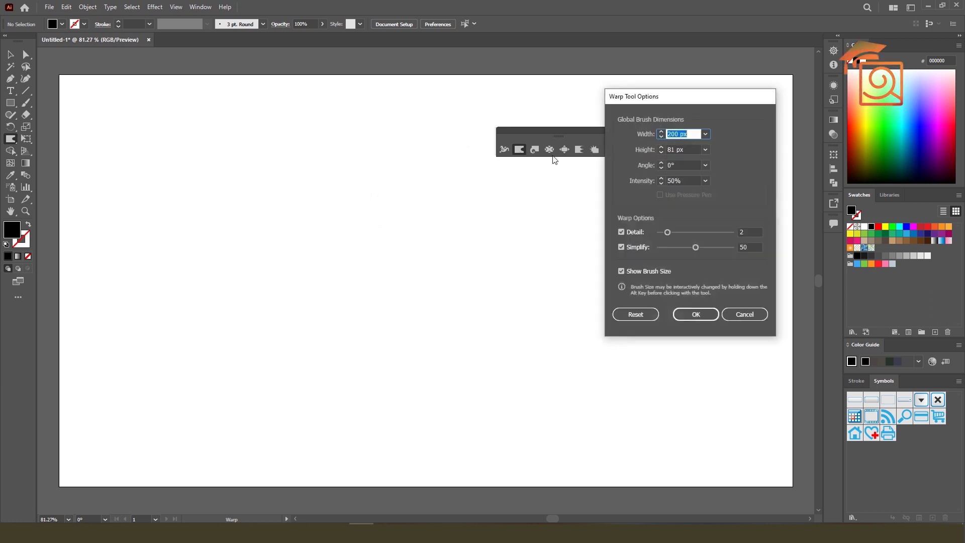
double_click(674, 149)
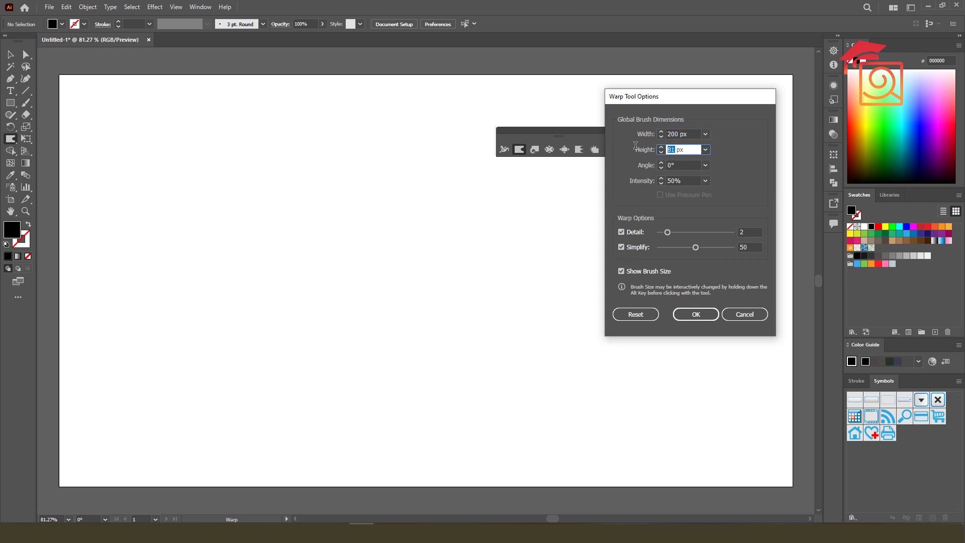
text(200)
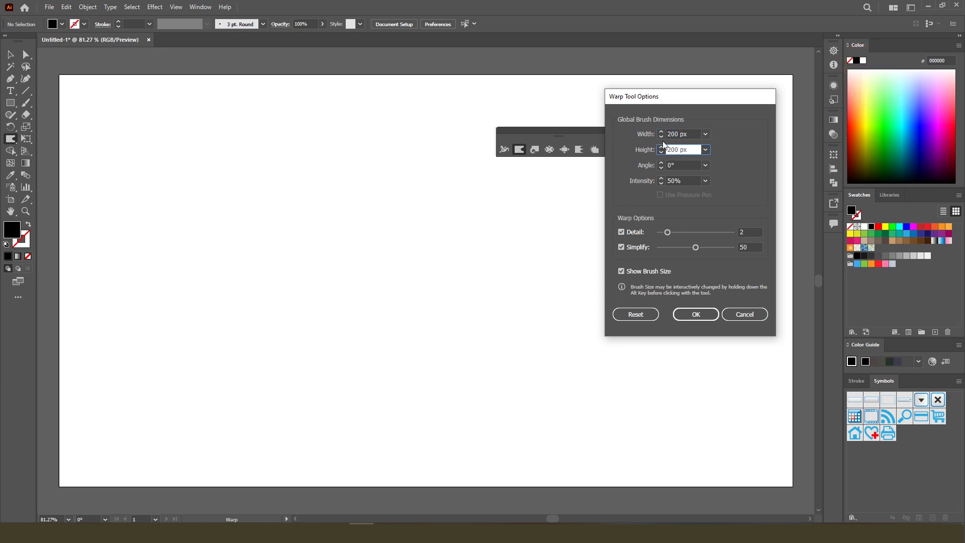
drag(636, 95, 658, 105)
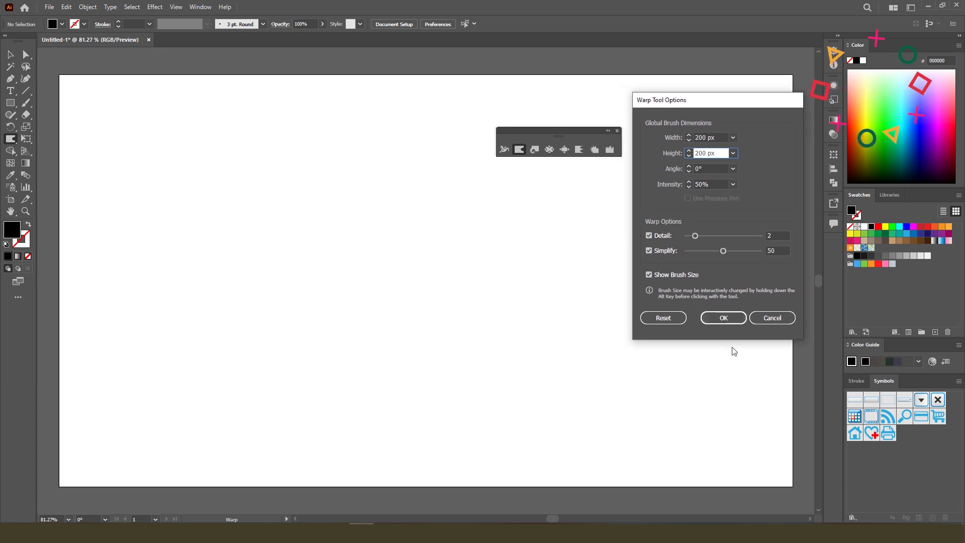
click(722, 316)
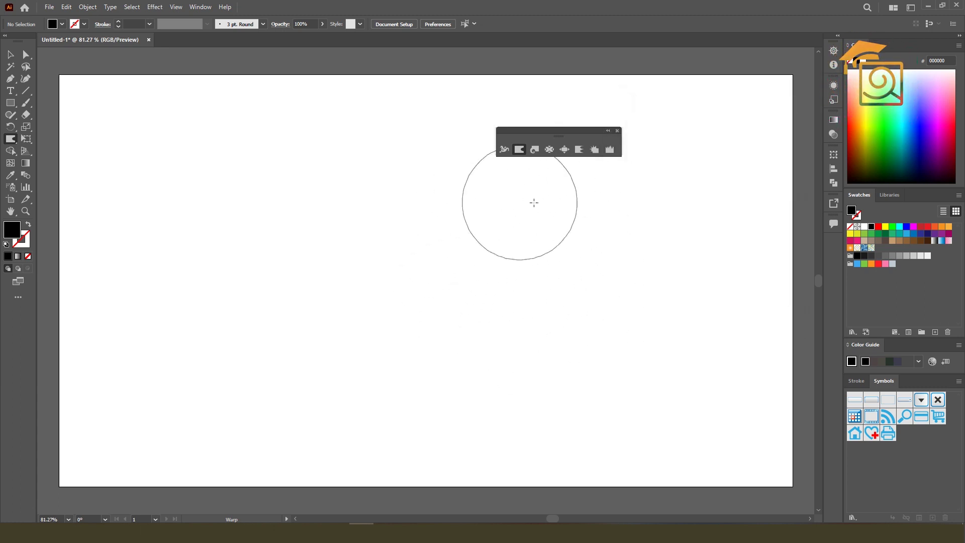
Set the Warp Tool's brush width to 100 px and its angle to 90°
double_click(519, 149)
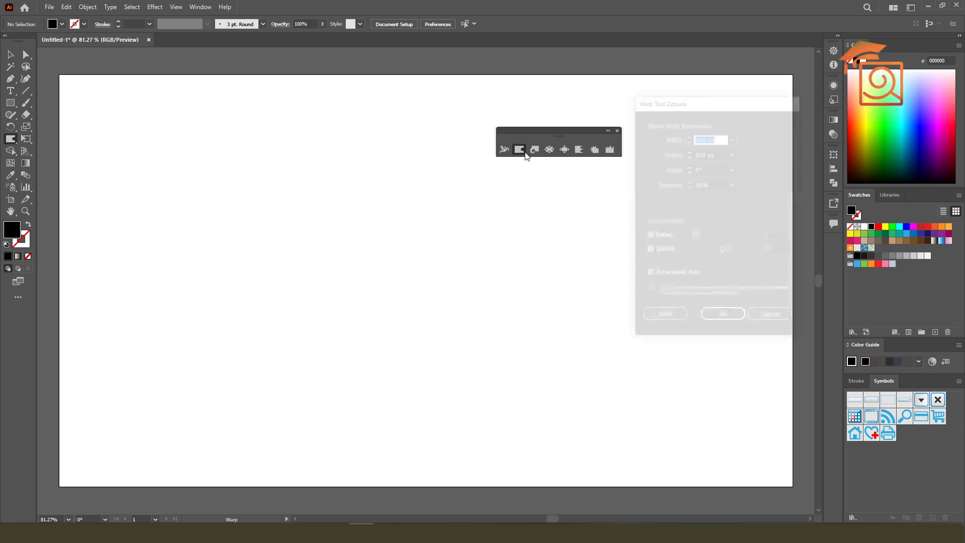
double_click(694, 168)
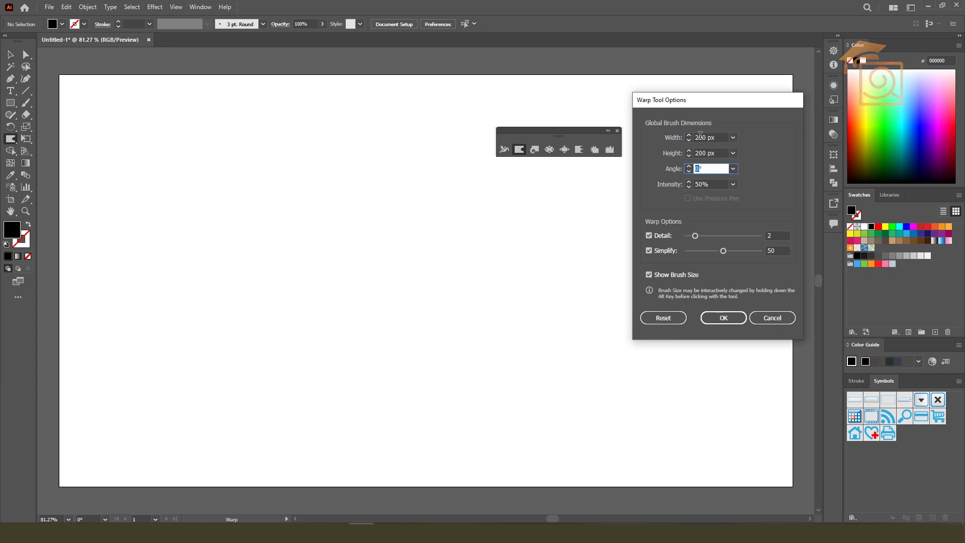
drag(698, 136, 674, 137)
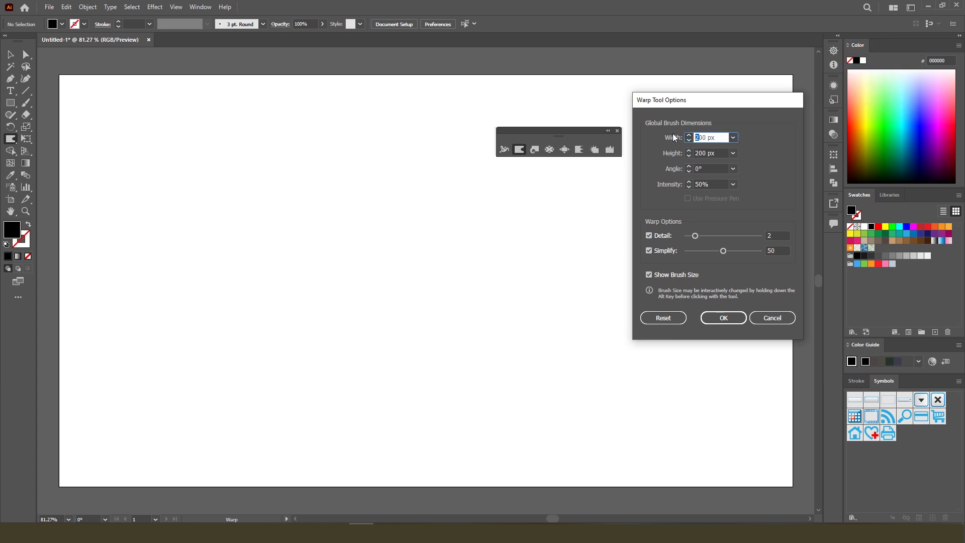
text(1)
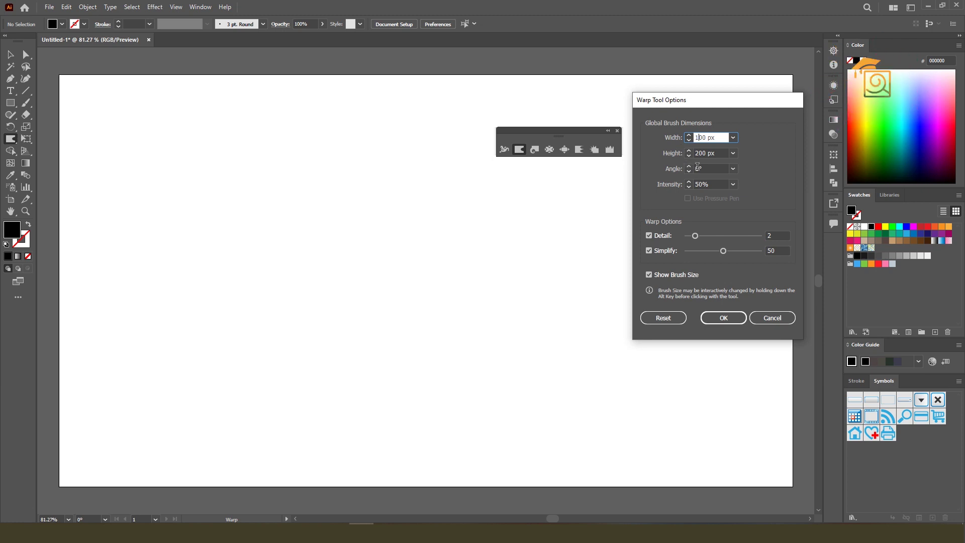
click(696, 167)
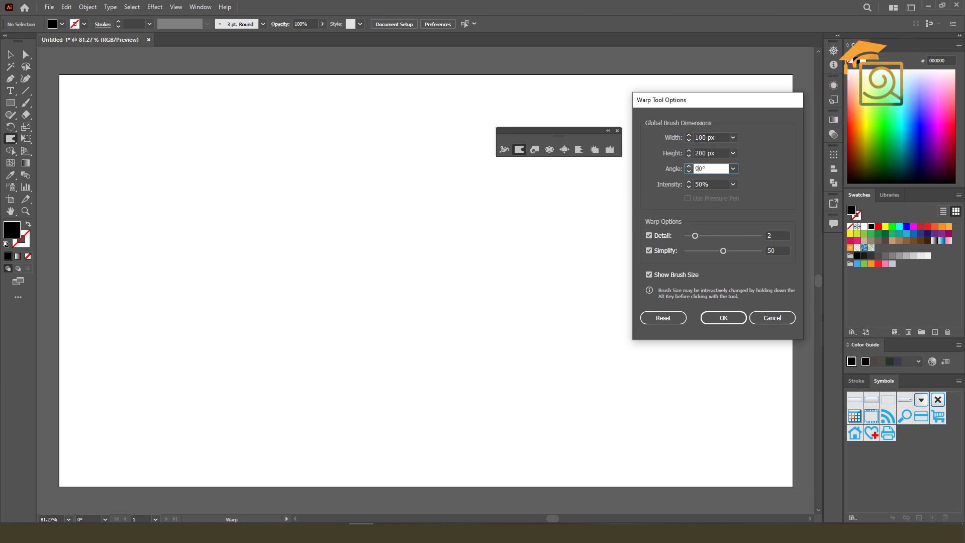
click(724, 317)
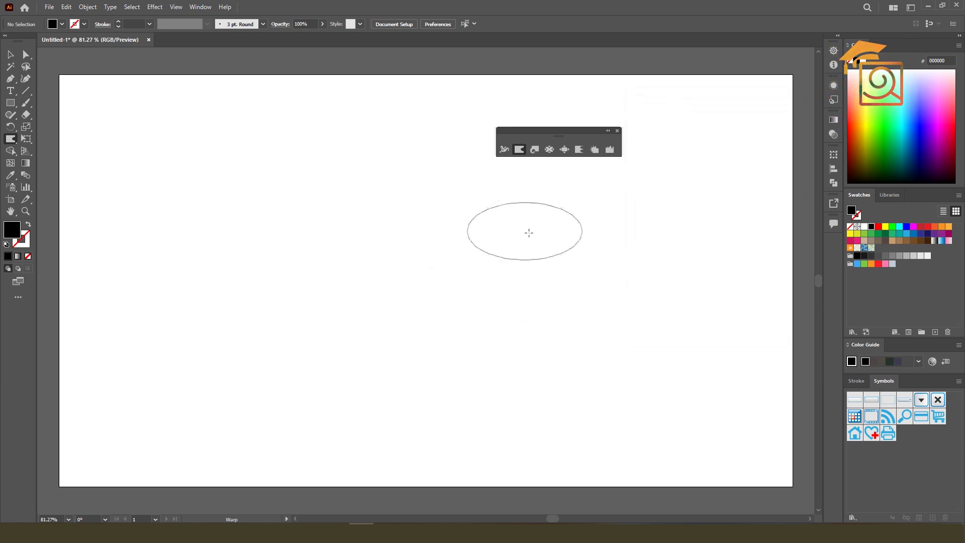
Set the Warp Tool's brush angle to 45°
double_click(519, 151)
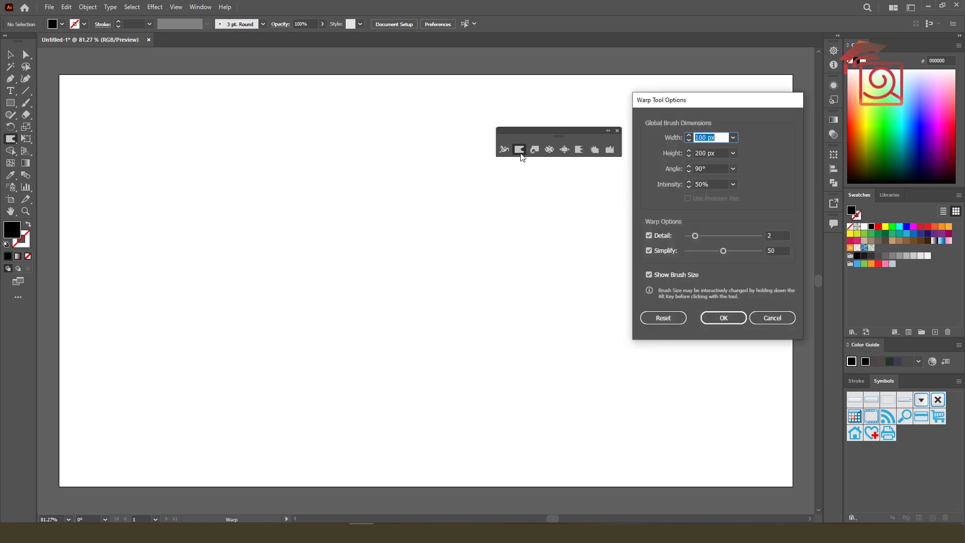
click(700, 168)
text(45)
key(Return)
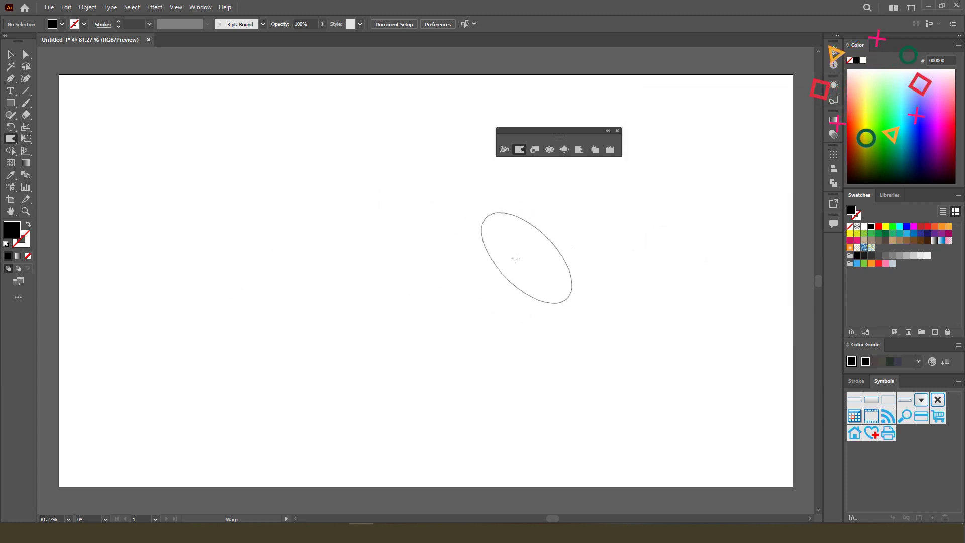
Reset the Warp Tool's options to their defaults
double_click(519, 150)
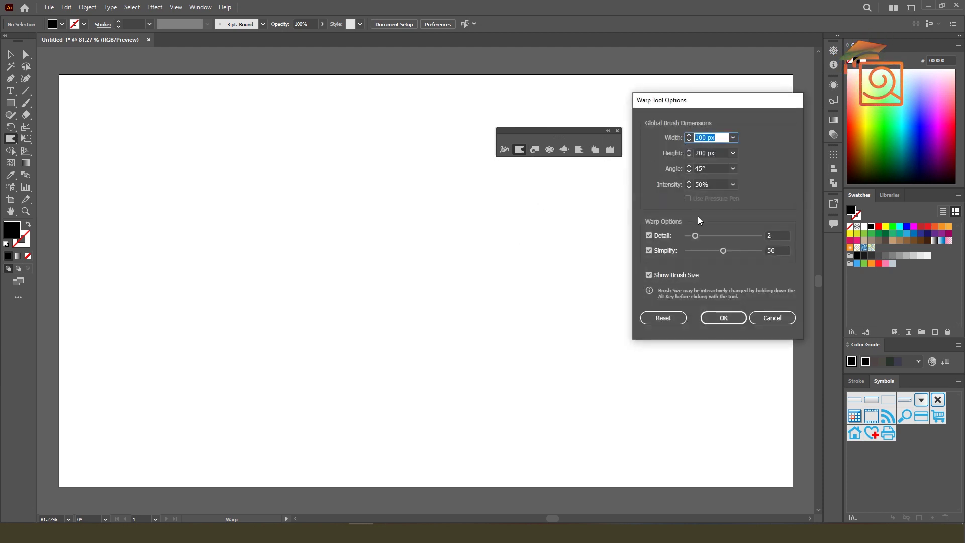
click(764, 317)
double_click(519, 150)
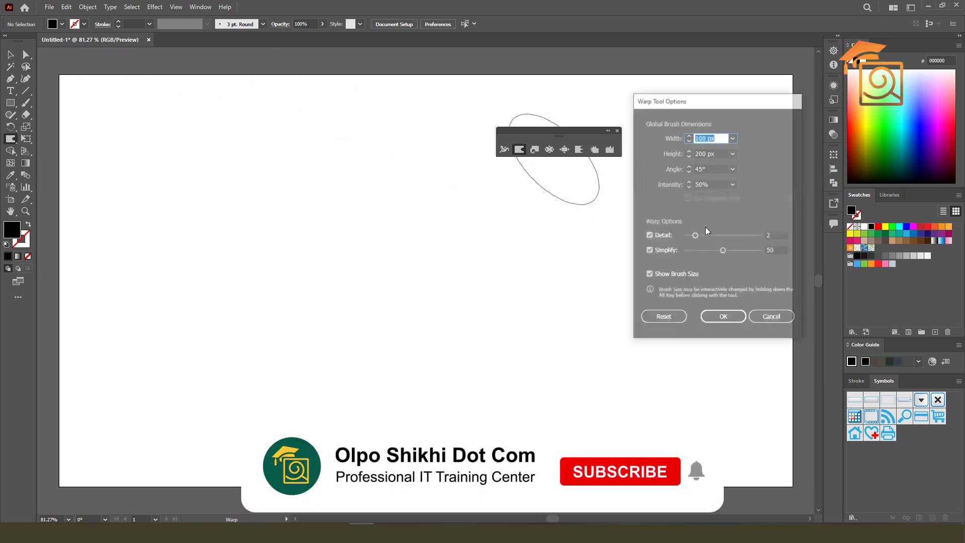
click(662, 317)
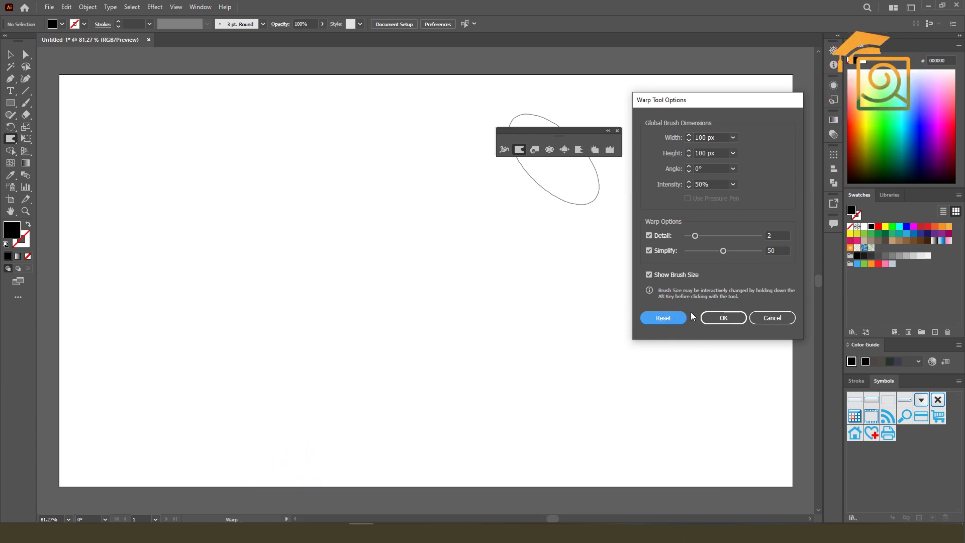
click(724, 317)
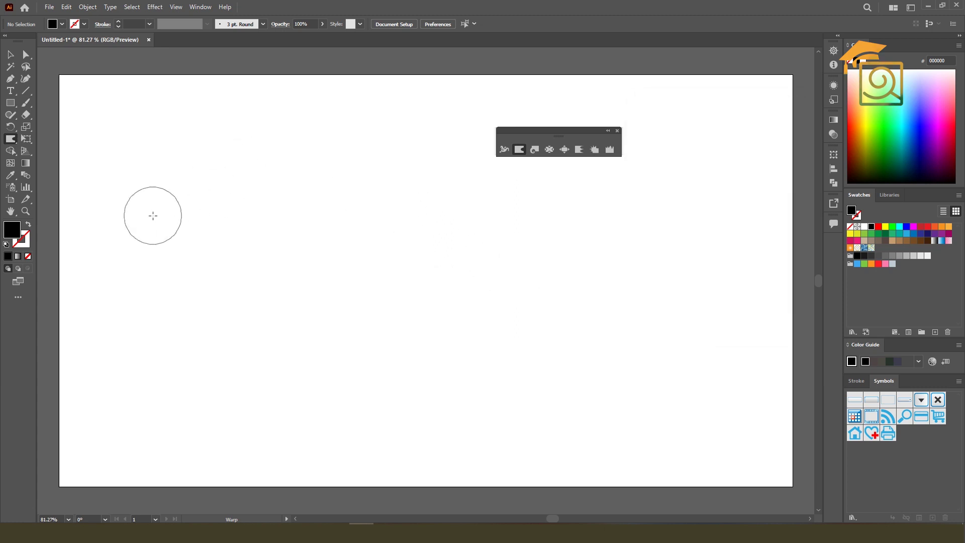
Draw a circle about 321 px in diameter with an orange FF7100 fill, placed up and left of the artboard's centre
click(10, 104)
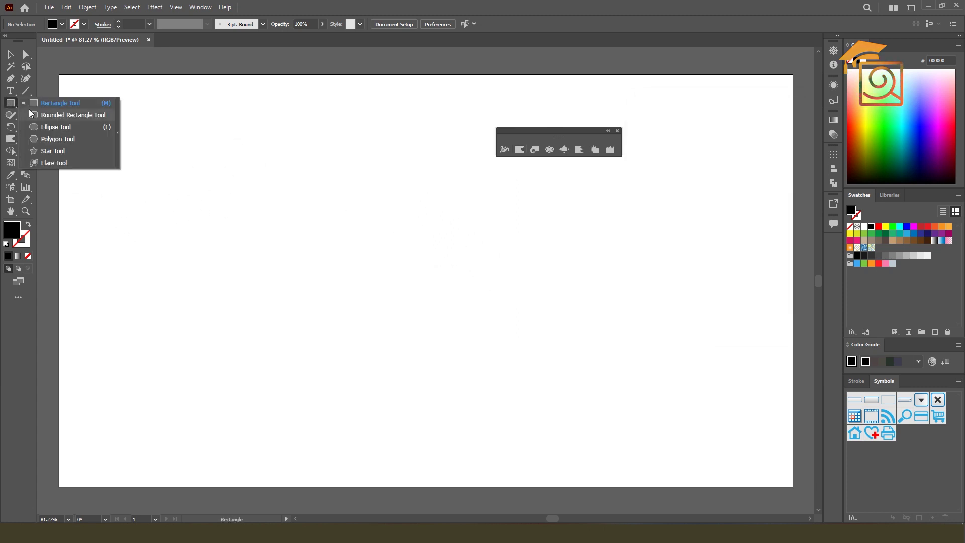
click(44, 126)
drag(287, 193, 472, 360)
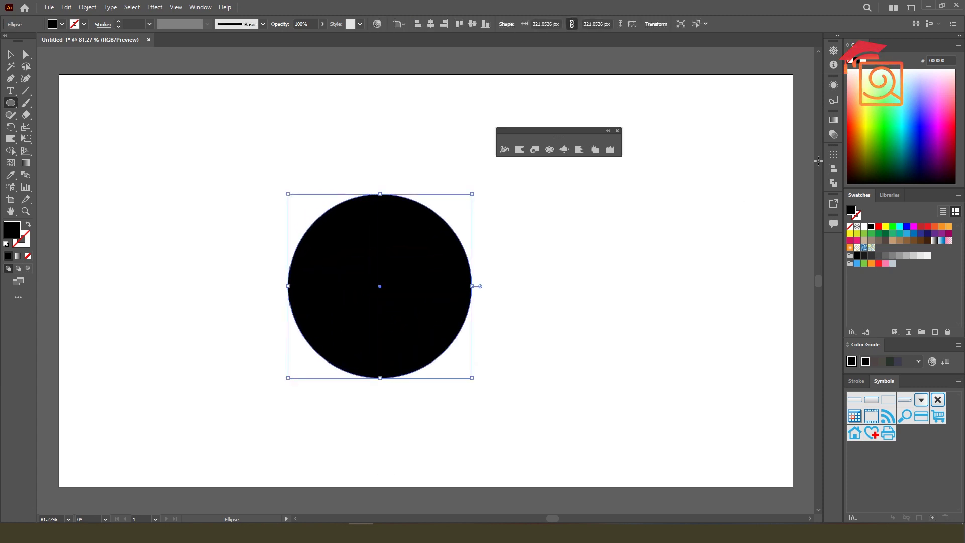
click(857, 123)
click(10, 54)
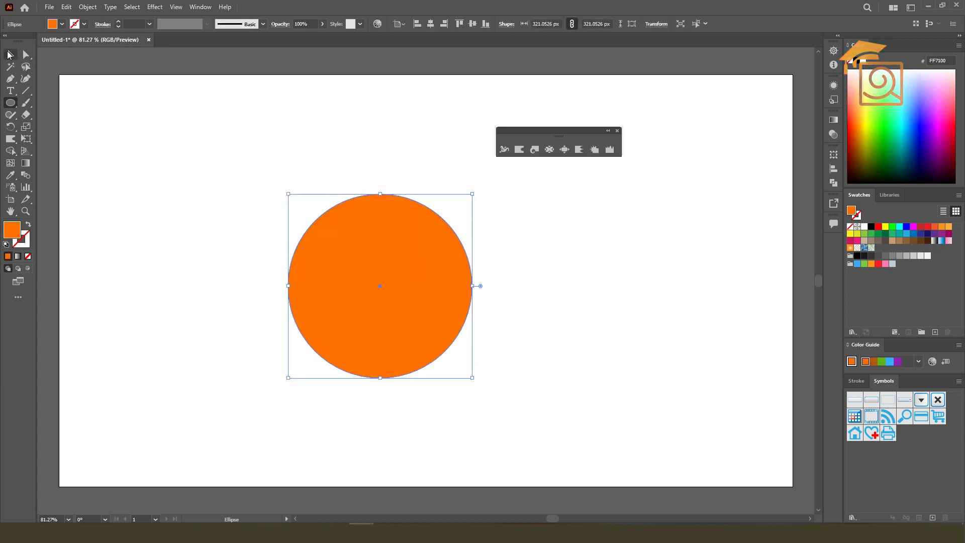
drag(440, 293, 405, 242)
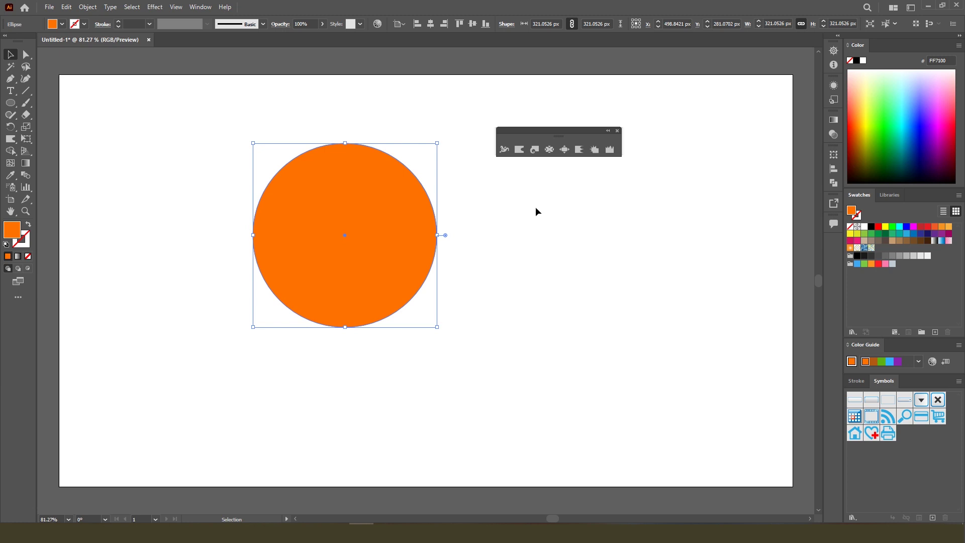
Warp the orange circle's outline outward at its upper-right, lower-right, bottom and lower-left edges
click(519, 149)
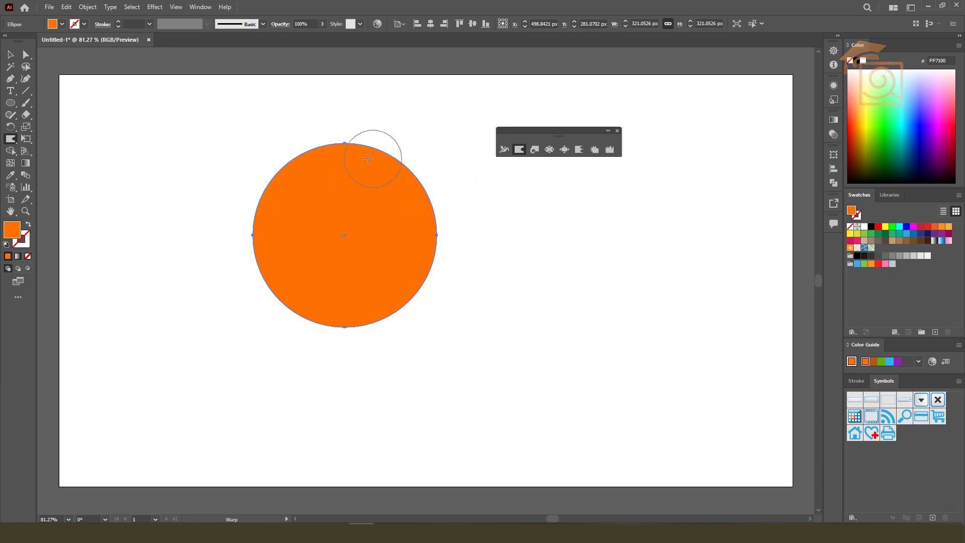
drag(353, 154, 427, 159)
drag(418, 264, 458, 297)
drag(366, 302, 349, 363)
mouse_move(294, 309)
mouse_down()
mouse_move(269, 323)
mouse_move(212, 403)
mouse_move(214, 380)
mouse_up()
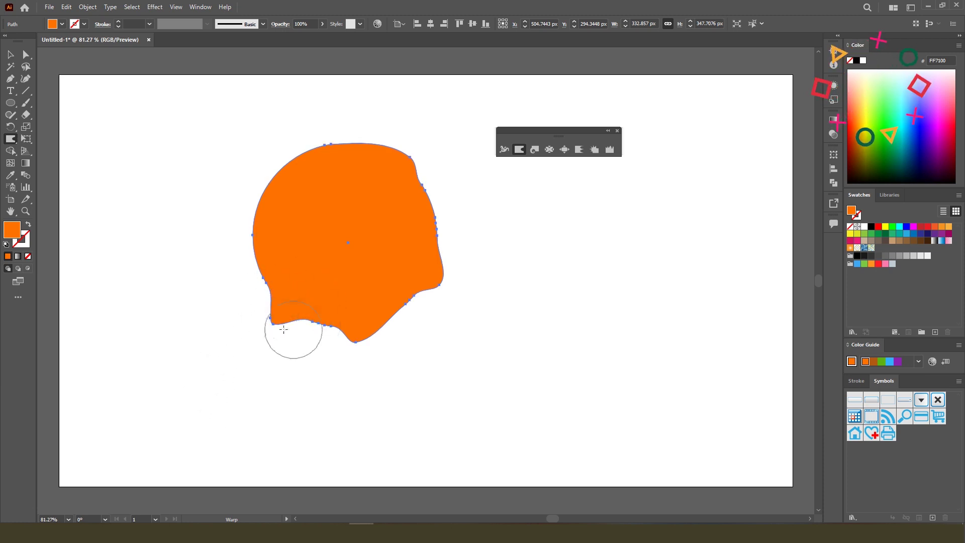
Set the Warp Tool's intensity to 100% and pull the orange shape's left edge into a long spike near the artboard's left border
double_click(519, 149)
drag(698, 185, 675, 190)
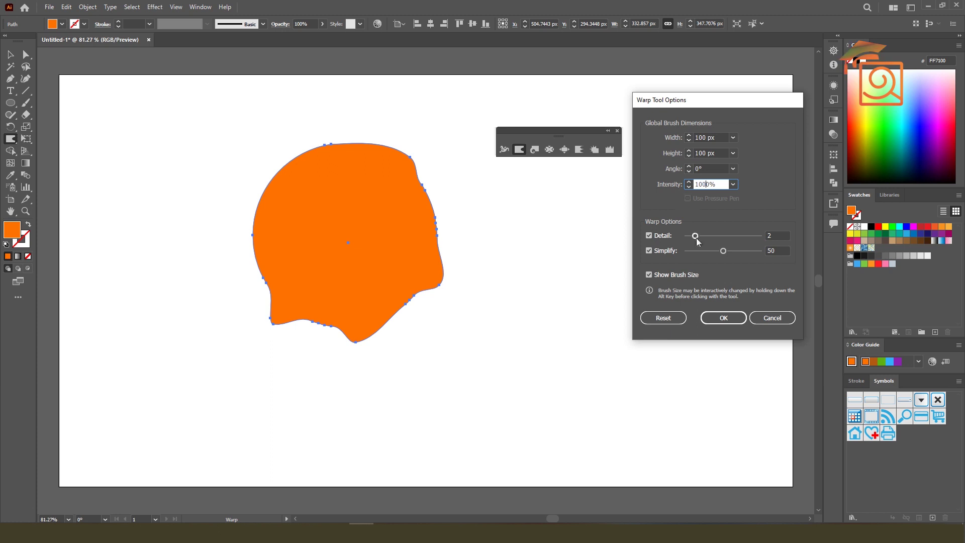
click(723, 317)
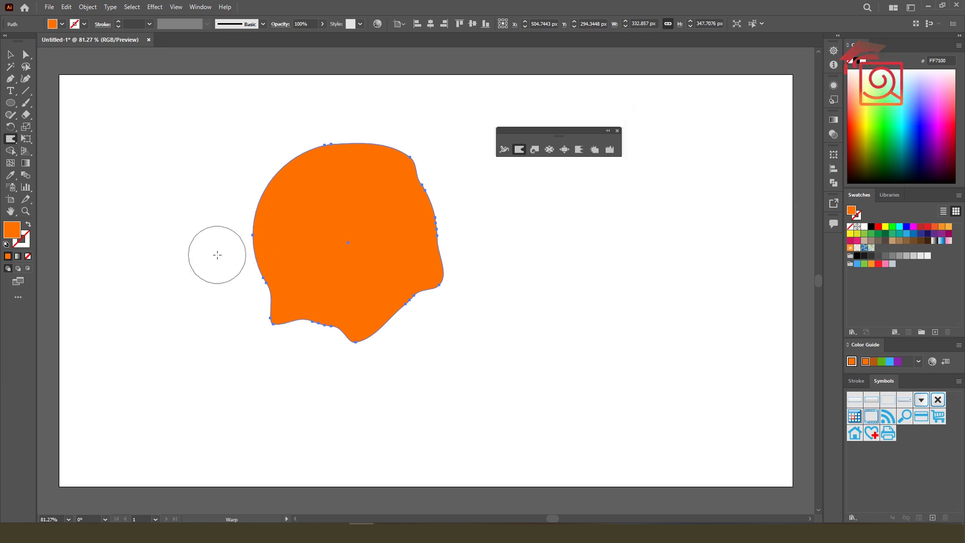
key(ctrl)
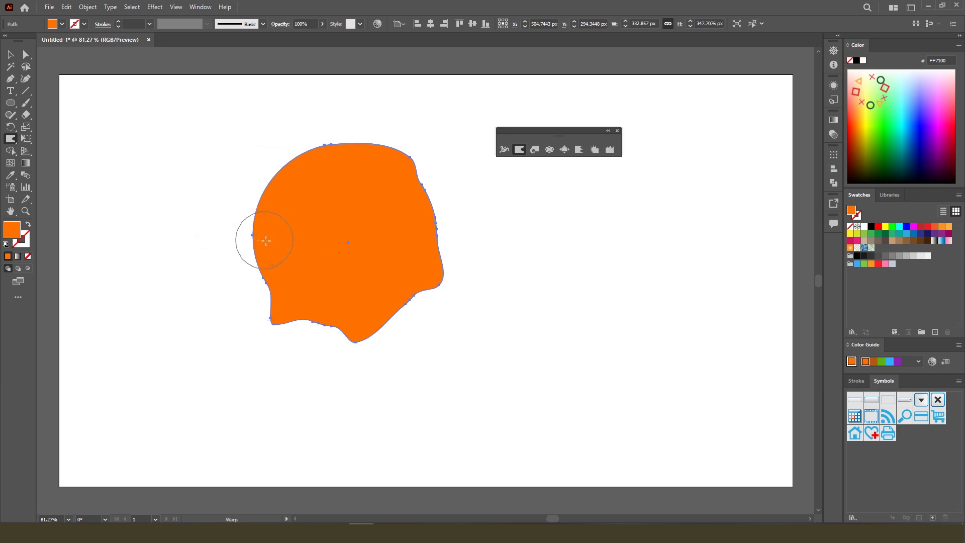
drag(260, 239, 74, 197)
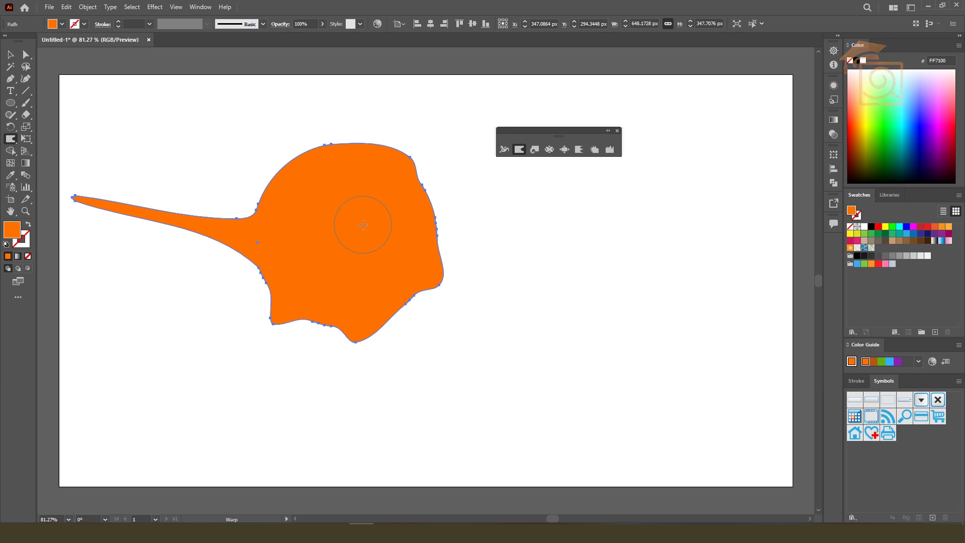
Set the Warp Tool's intensity to 20% and push the orange shape's top edge slightly upward
double_click(519, 150)
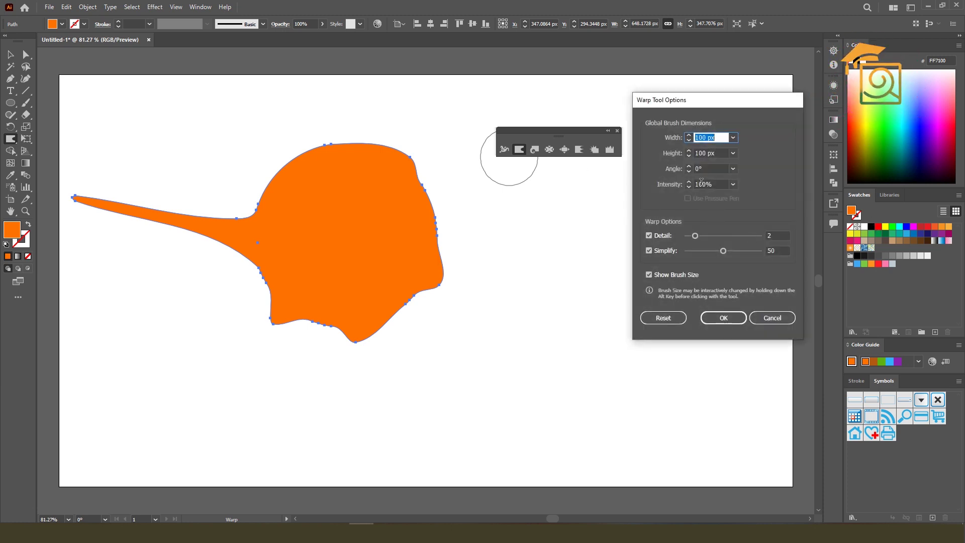
drag(702, 183, 687, 187)
text(5)
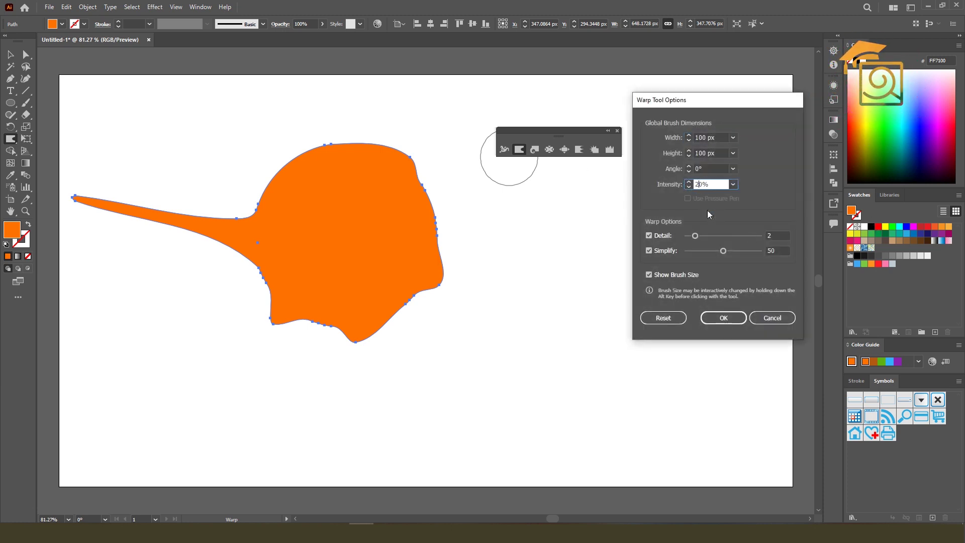
click(722, 317)
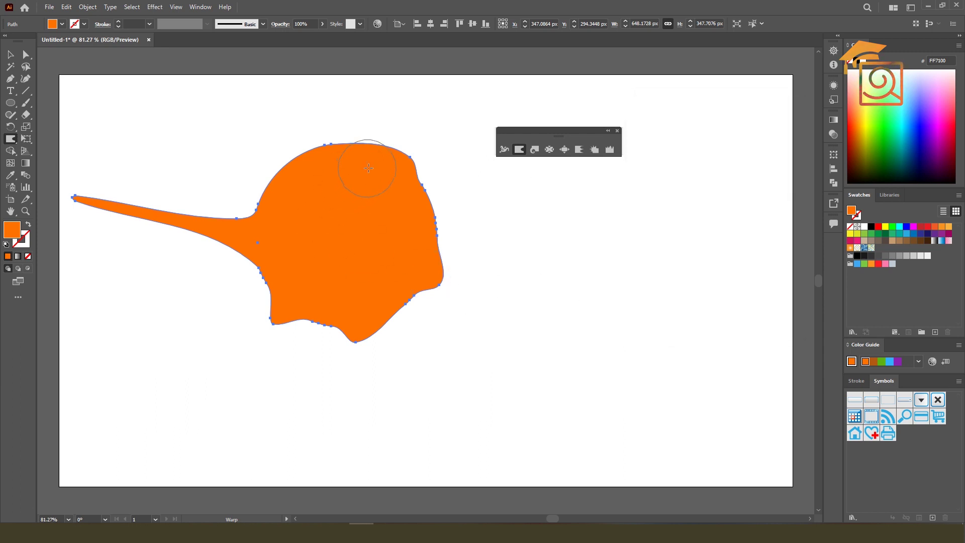
drag(370, 174, 370, 92)
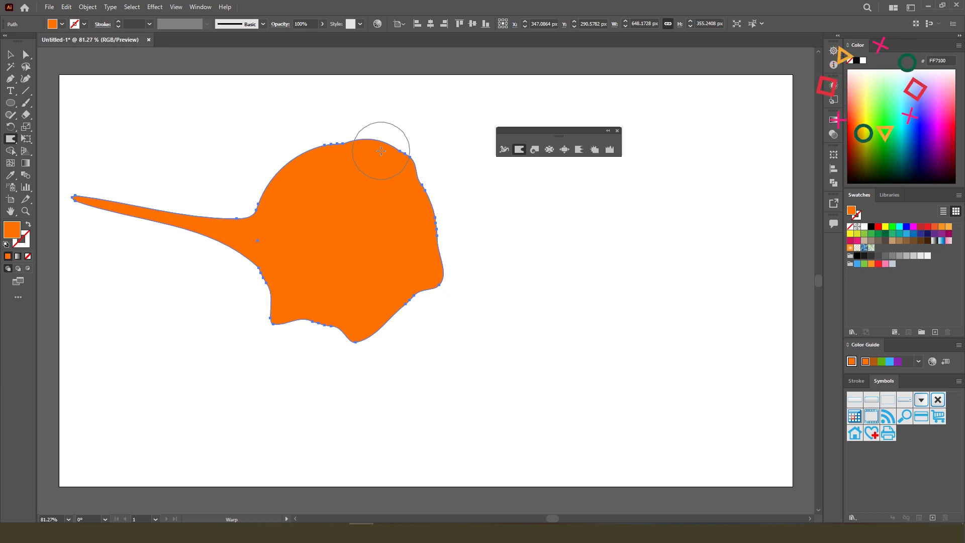
Set the Warp Tool's Detail to 7 and warp the orange shape's upper-left edge outward
double_click(521, 150)
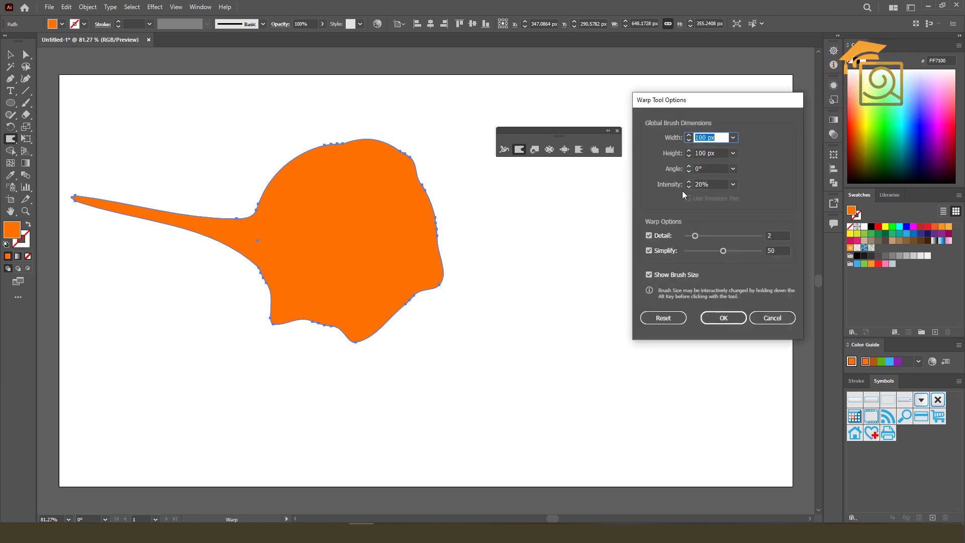
drag(687, 102, 645, 88)
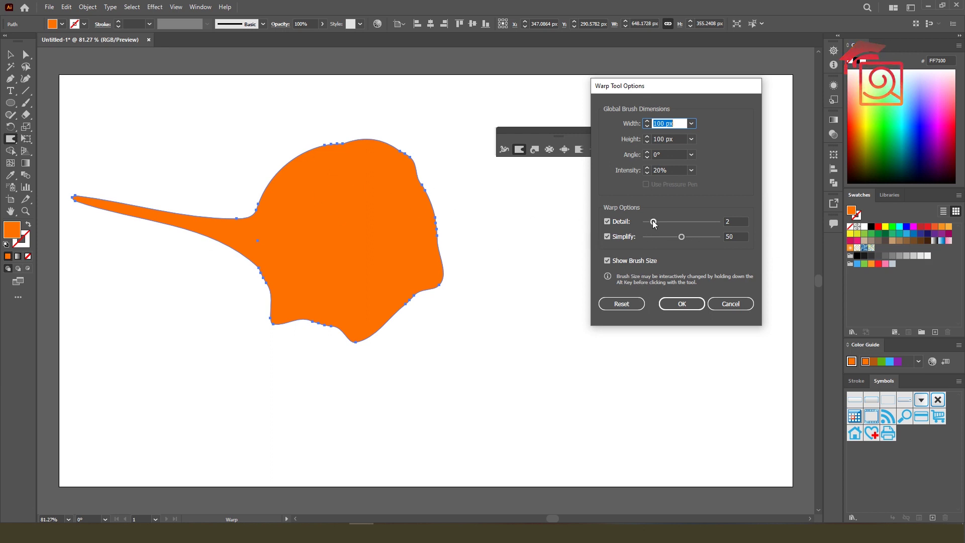
drag(654, 223, 663, 225)
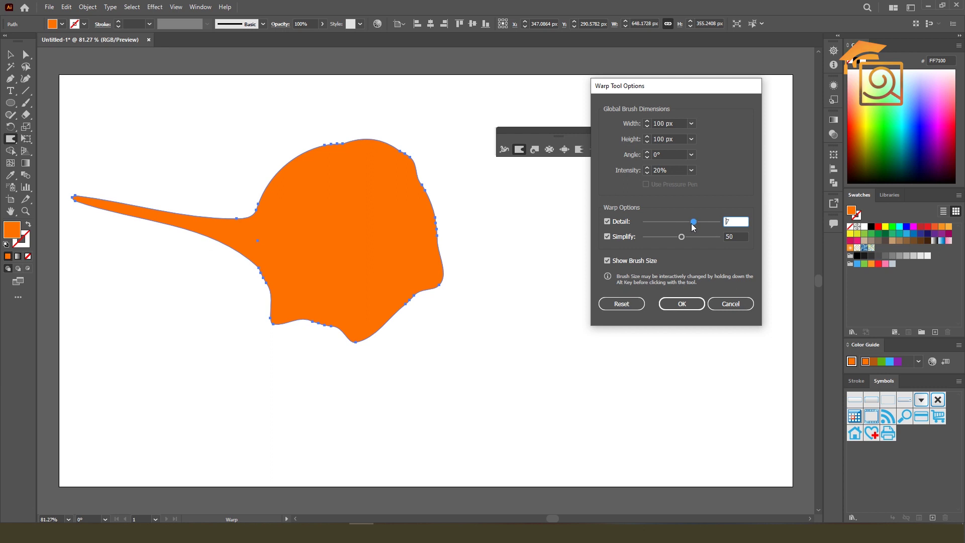
click(673, 304)
mouse_move(285, 173)
mouse_down()
mouse_move(318, 127)
mouse_move(256, 162)
mouse_move(236, 190)
mouse_up()
Set the Warp Tool's intensity to 60% and pull bumps out of the orange shape's upper-left edge
double_click(520, 151)
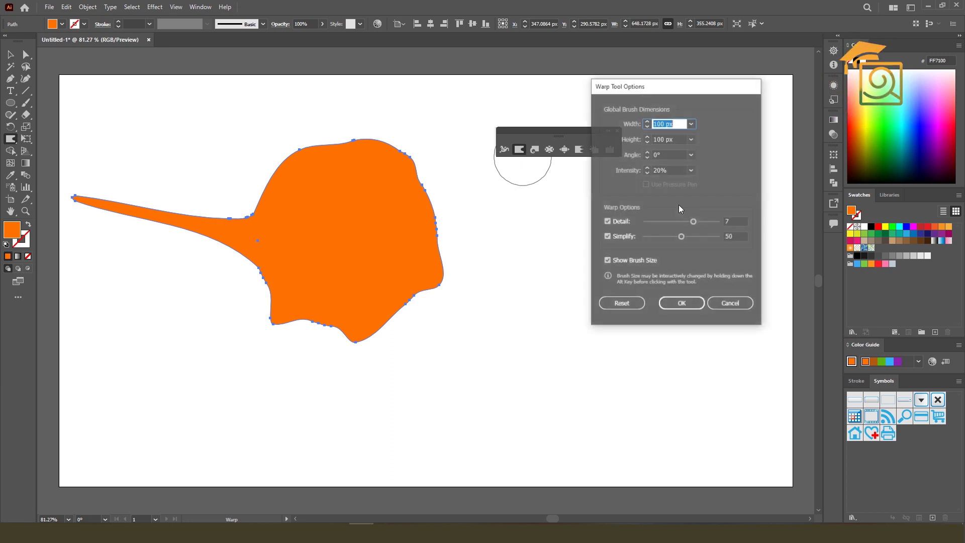
drag(657, 170, 599, 170)
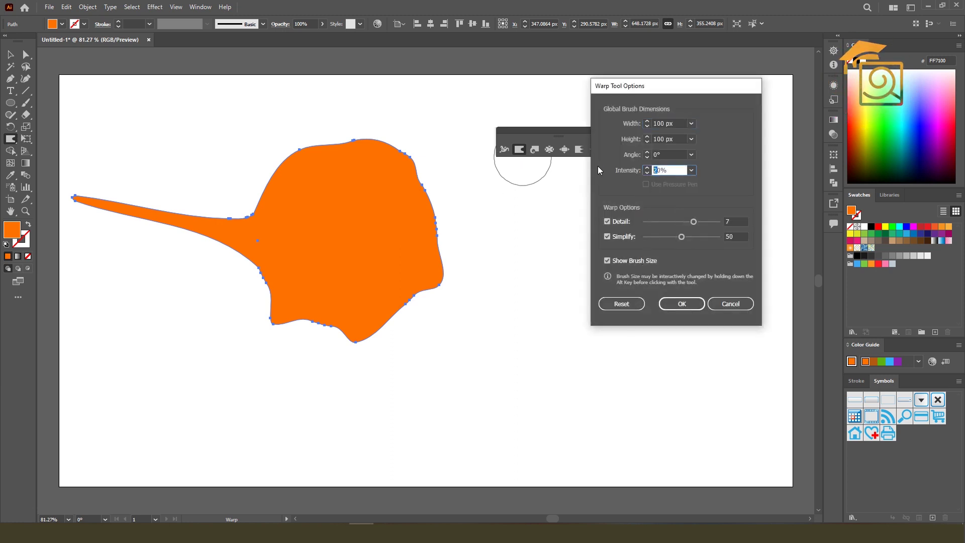
click(681, 304)
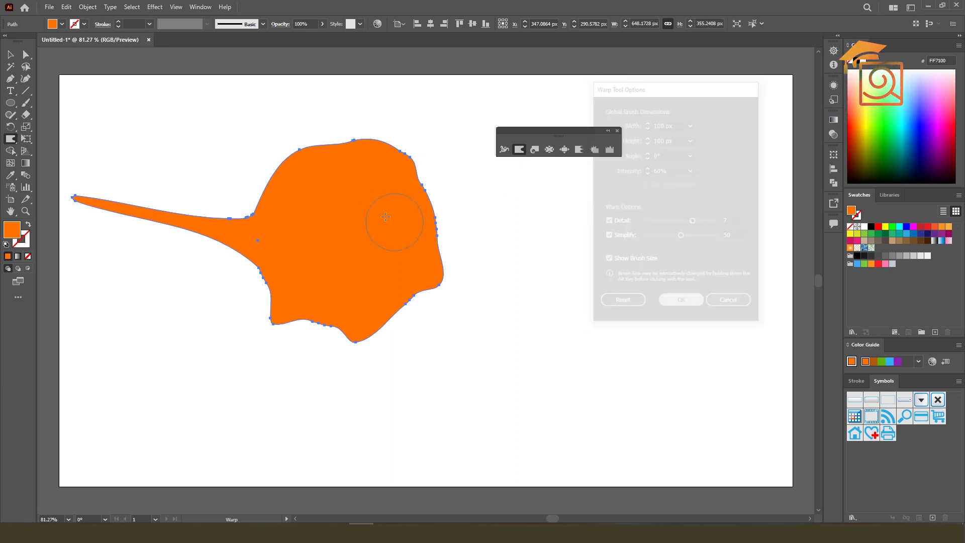
scroll(299, 205, up, 2)
mouse_move(294, 207)
mouse_down()
mouse_move(316, 180)
mouse_move(303, 165)
mouse_move(287, 169)
mouse_move(272, 197)
mouse_move(242, 168)
mouse_move(254, 198)
mouse_up()
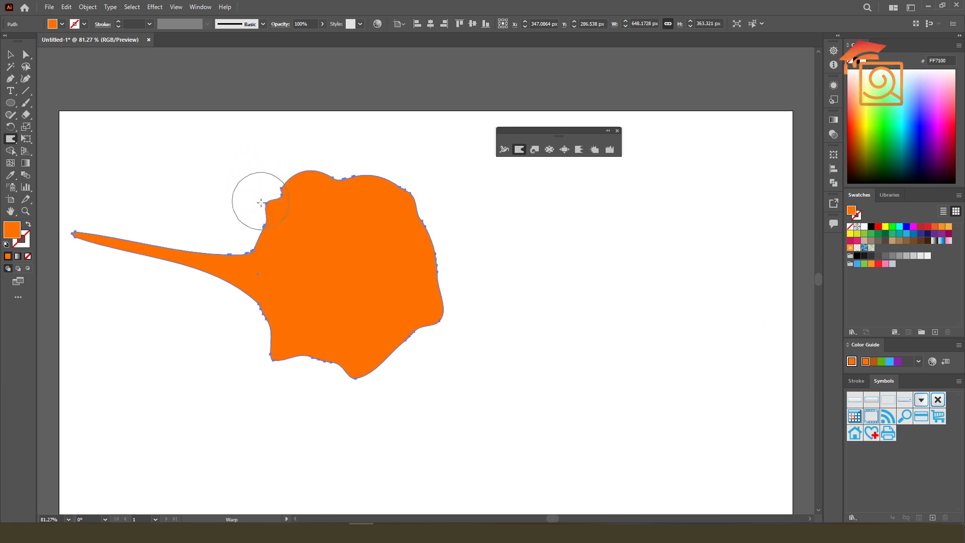
alt+scroll(262, 204, up, 3)
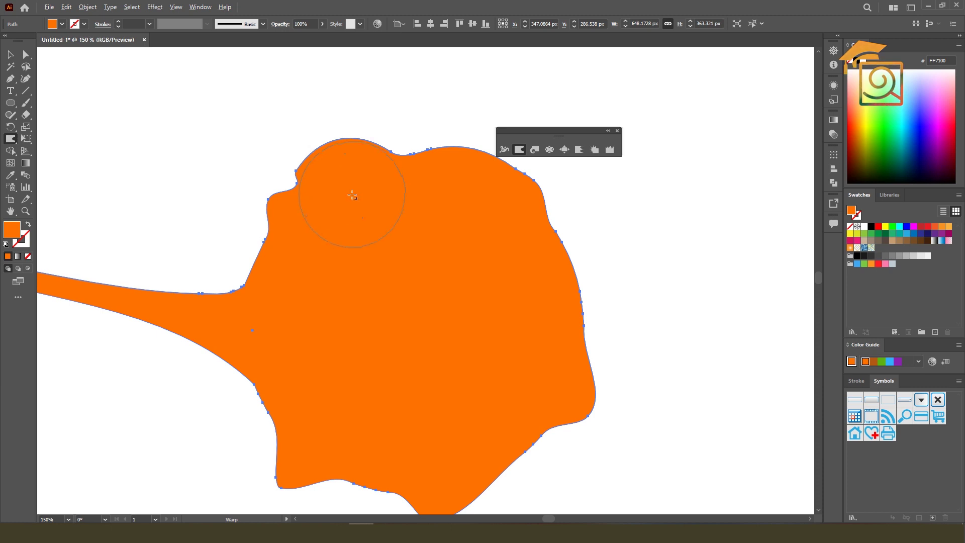
key(ctrl+1)
Set the Warp Tool's Simplify to 80 and pull the shape's upper-left edge into a pointed peak and a curled hook
double_click(520, 150)
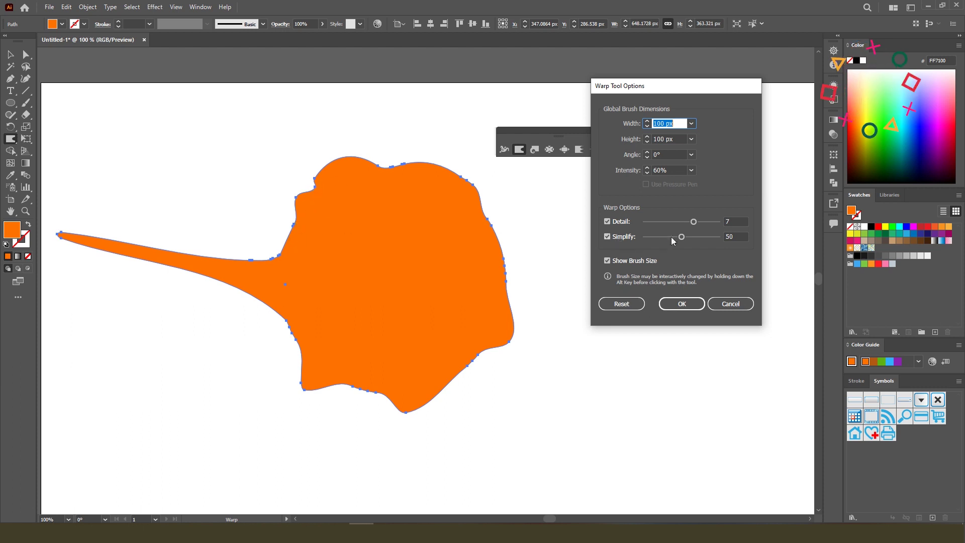
drag(682, 237, 697, 238)
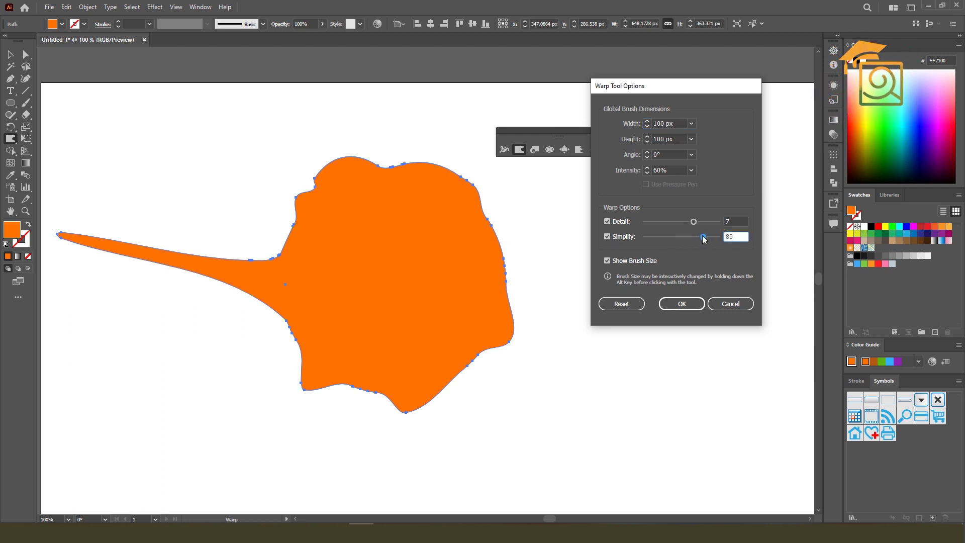
click(681, 303)
mouse_move(323, 161)
mouse_down()
mouse_move(305, 123)
mouse_move(251, 169)
mouse_up()
mouse_move(318, 191)
mouse_down()
mouse_move(248, 195)
mouse_move(236, 160)
mouse_move(264, 127)
mouse_up()
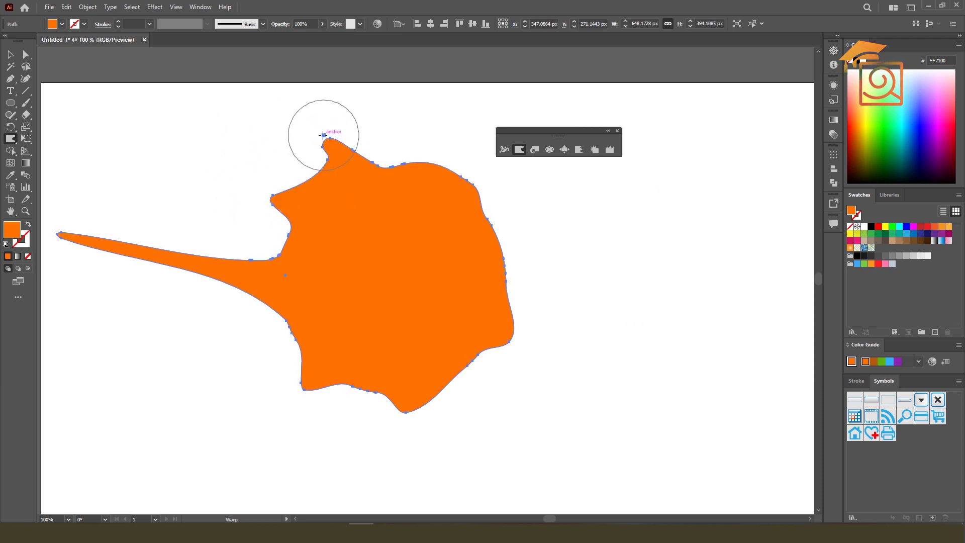
mouse_move(280, 209)
mouse_down()
mouse_move(305, 145)
mouse_move(258, 151)
mouse_move(322, 215)
mouse_move(309, 161)
mouse_move(274, 193)
mouse_move(304, 151)
mouse_up()
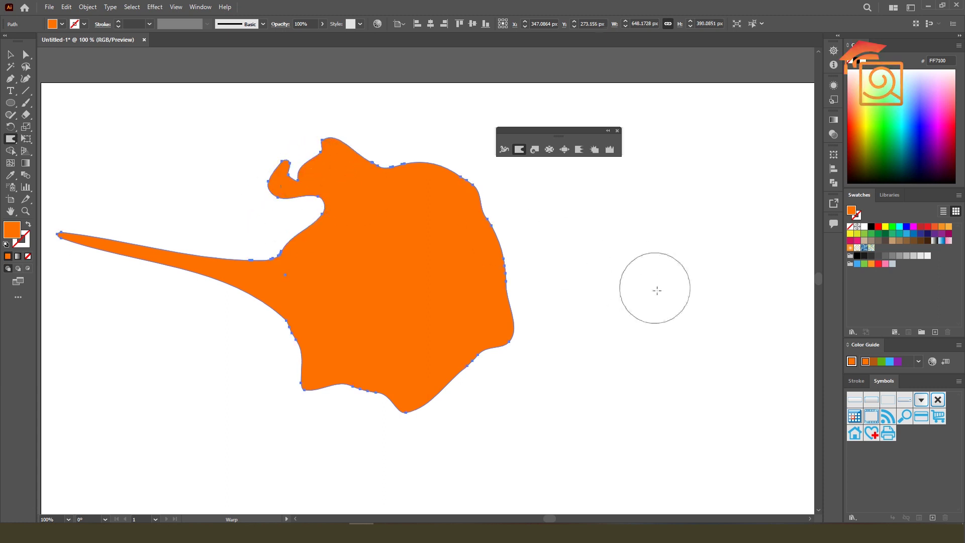
Turn off Show Brush Size in the Warp Tool's options
double_click(519, 150)
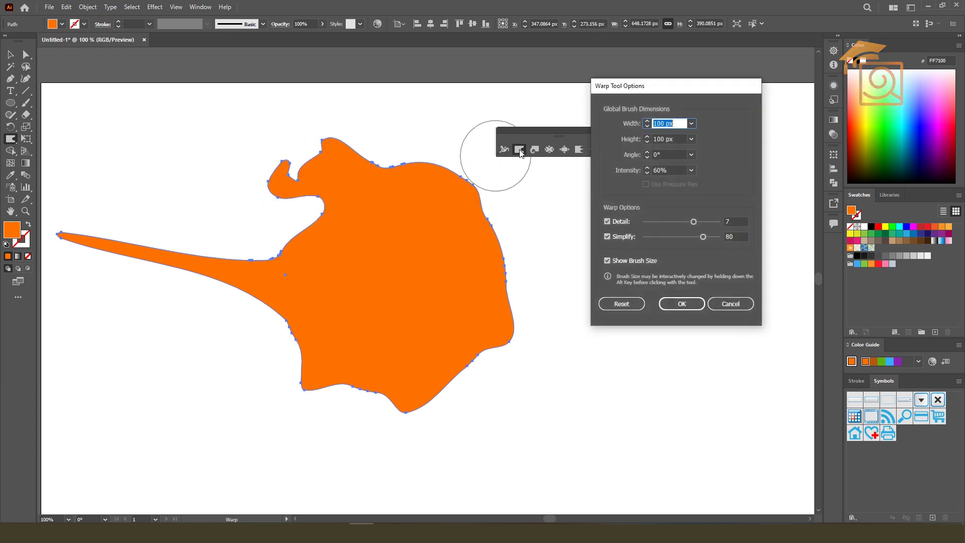
drag(642, 90, 684, 77)
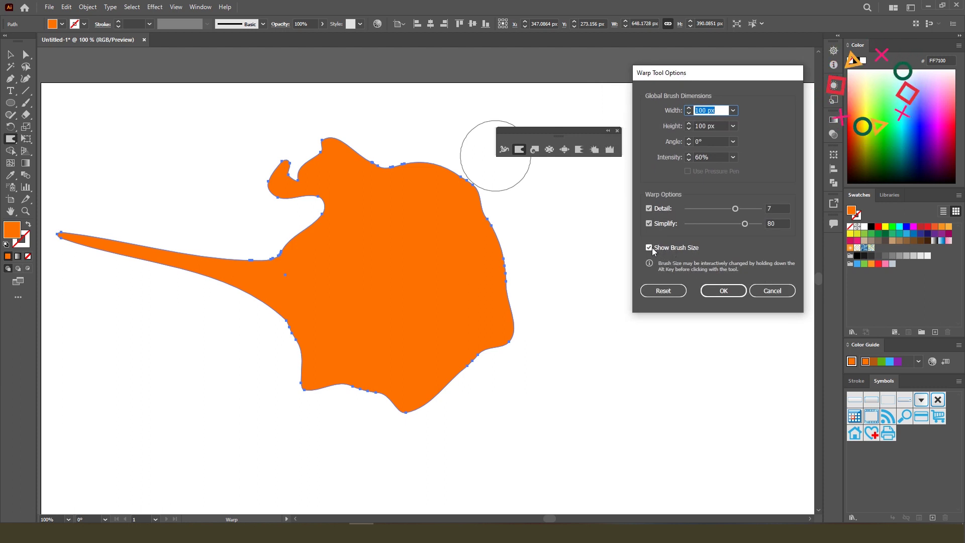
click(723, 290)
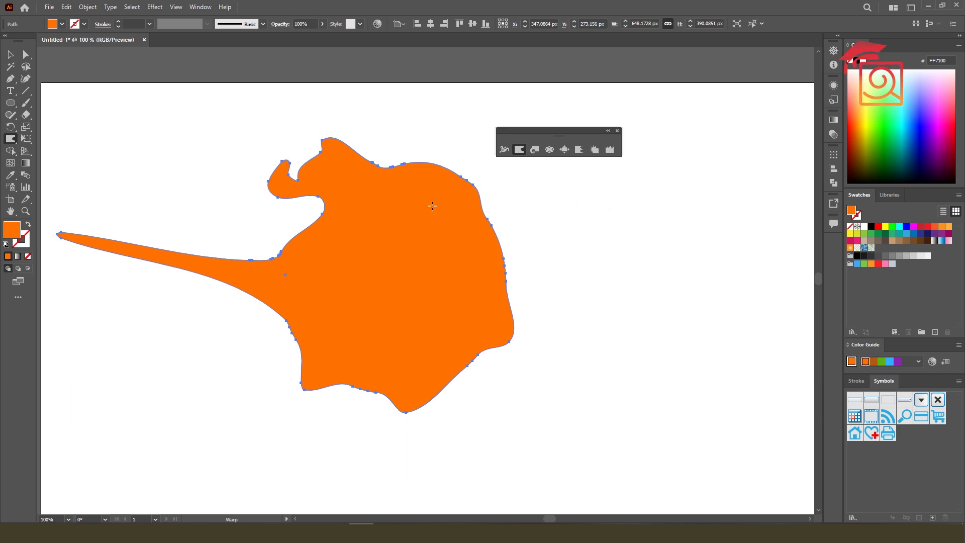
Turn Show Brush Size back on and reset the Warp Tool's options to their defaults
double_click(519, 149)
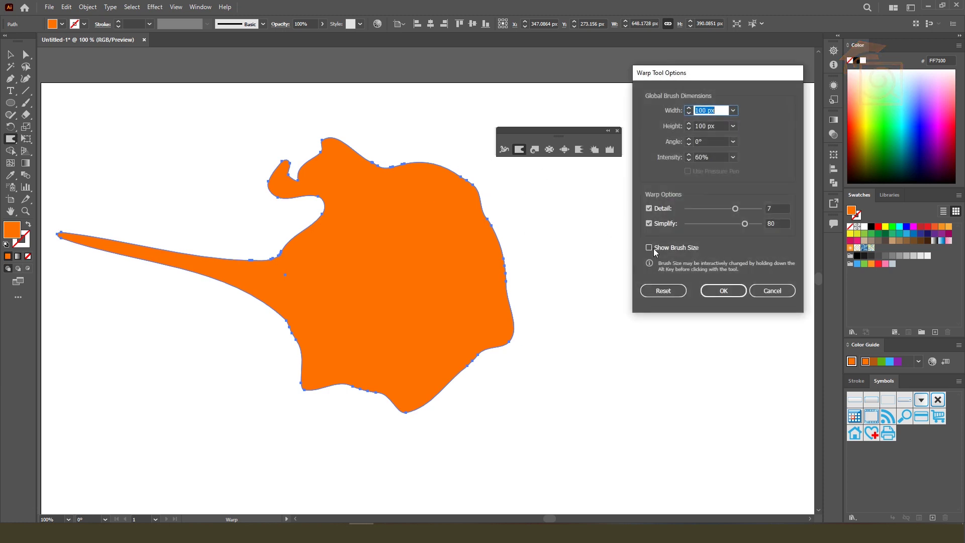
click(653, 249)
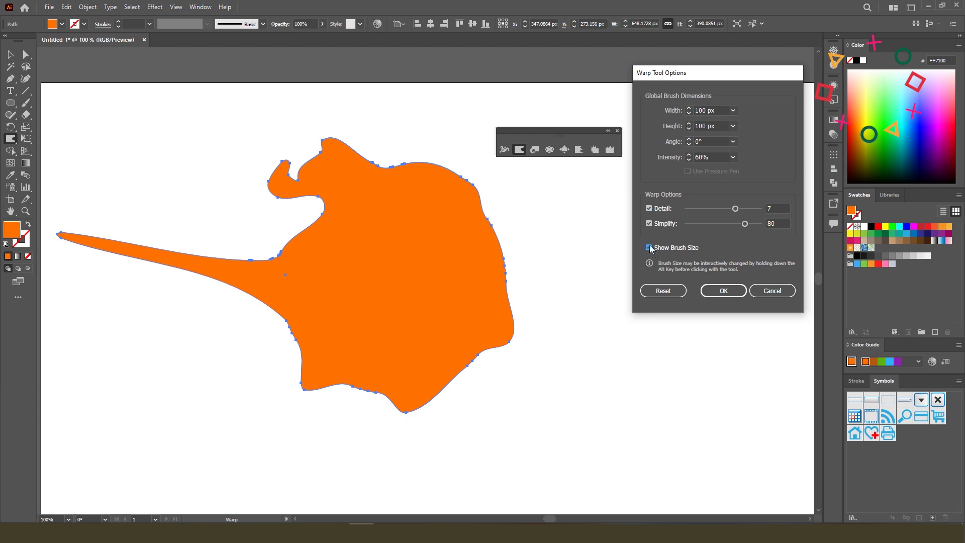
click(663, 291)
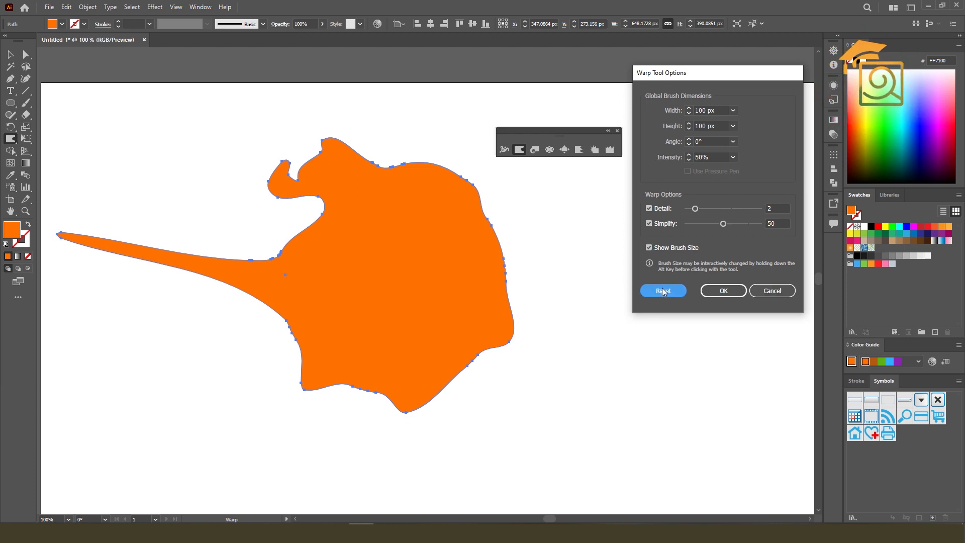
click(723, 291)
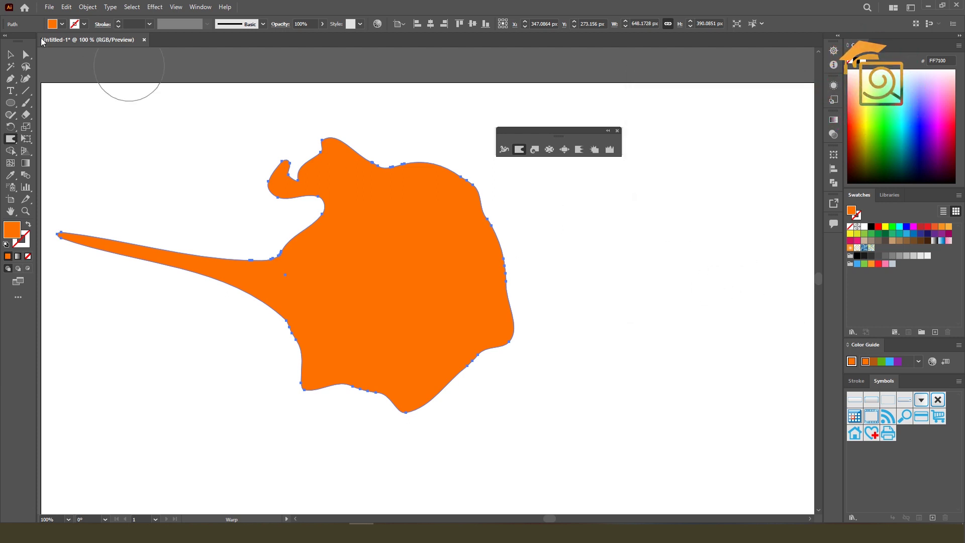
Delete the warped orange shape from the artboard
click(10, 55)
scroll(335, 237, down, 2)
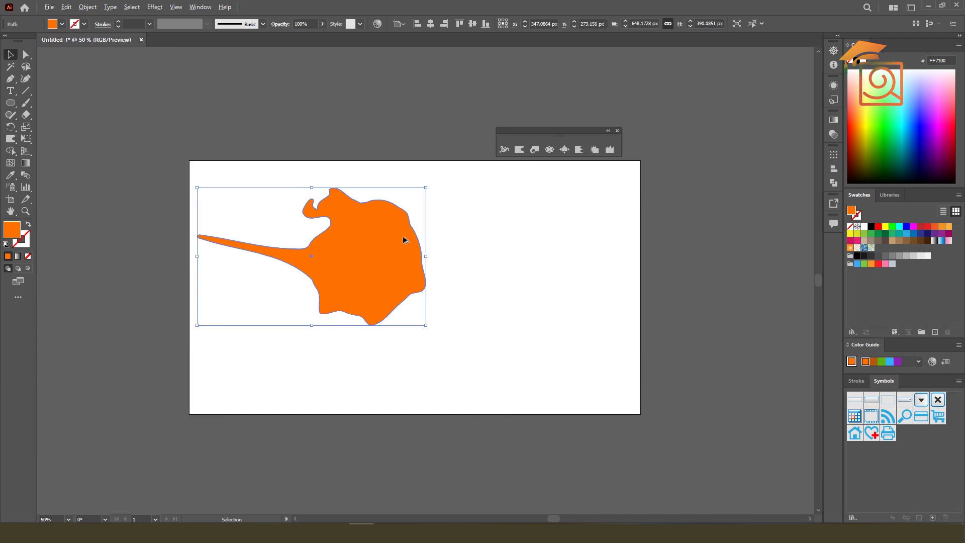
scroll(402, 237, up, 1)
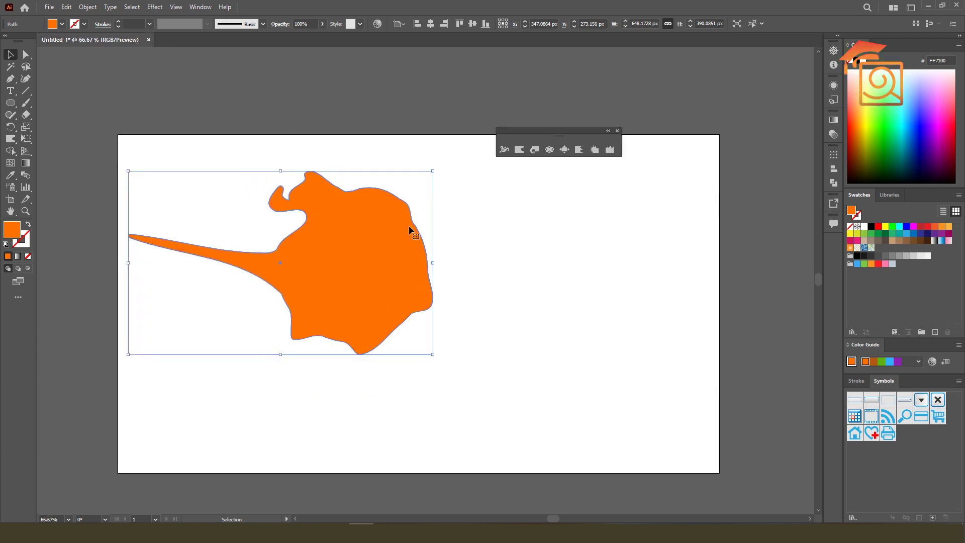
key(Delete)
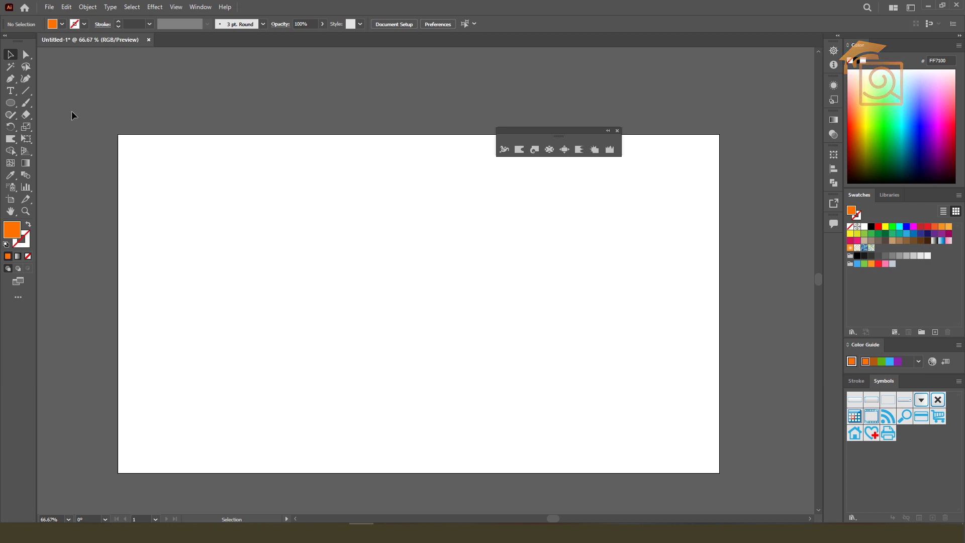
Draw an orange rectangle about 311 × 51 px in the artboard's upper-left area and duplicate it downward into a stack of six touching stripes
drag(10, 102, 51, 103)
mouse_move(233, 178)
mouse_down()
mouse_move(370, 215)
mouse_move(372, 200)
mouse_move(381, 205)
mouse_move(350, 219)
mouse_up()
click(9, 56)
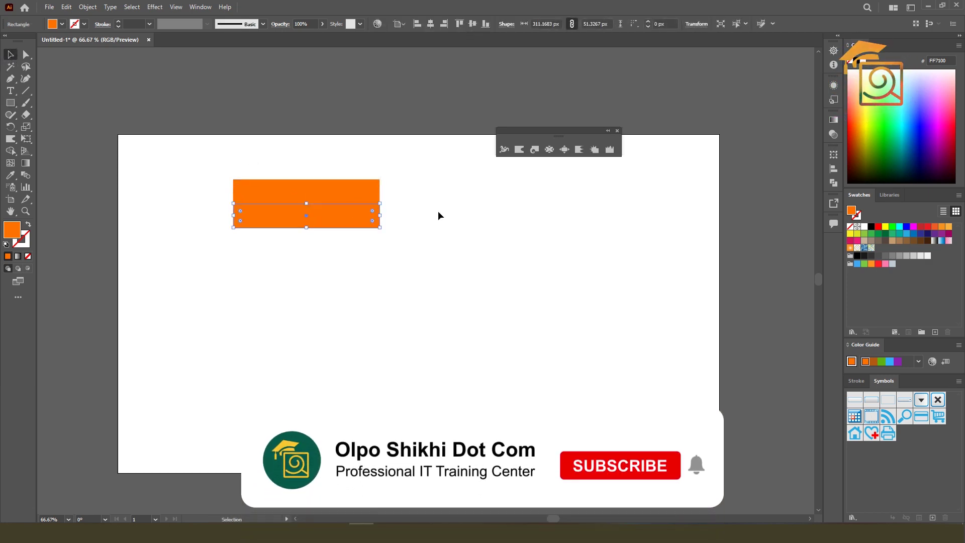
key(ctrl+d)
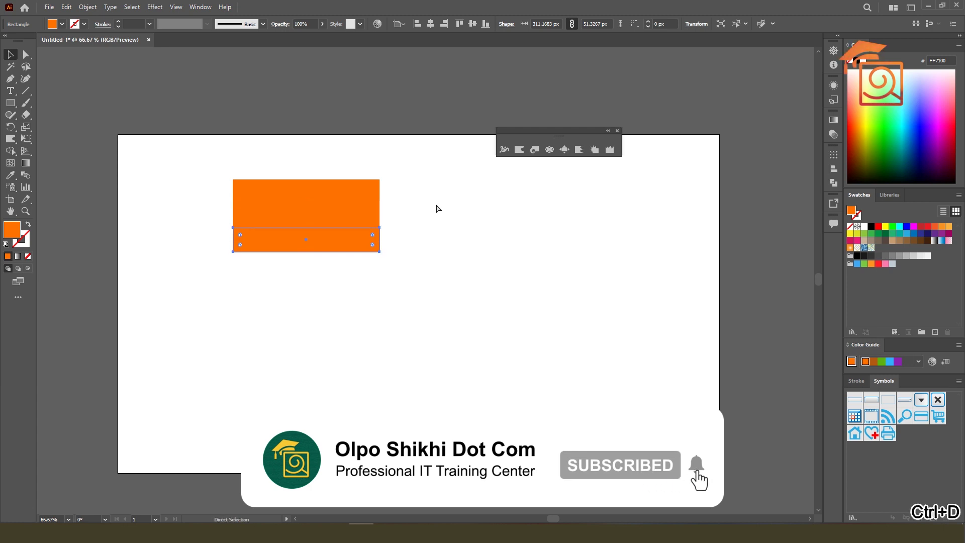
key(ctrl+d)
key(ctrl+d)
key(ctrl+d)
Fill the second to sixth stripes with red, yellow, green, cyan and blue from top to bottom, and deselect
click(367, 212)
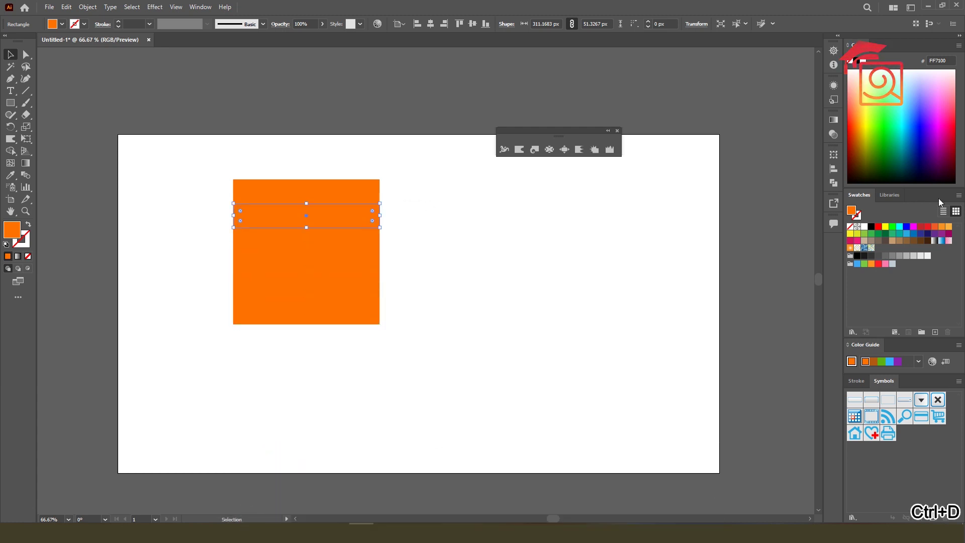
click(878, 227)
click(329, 246)
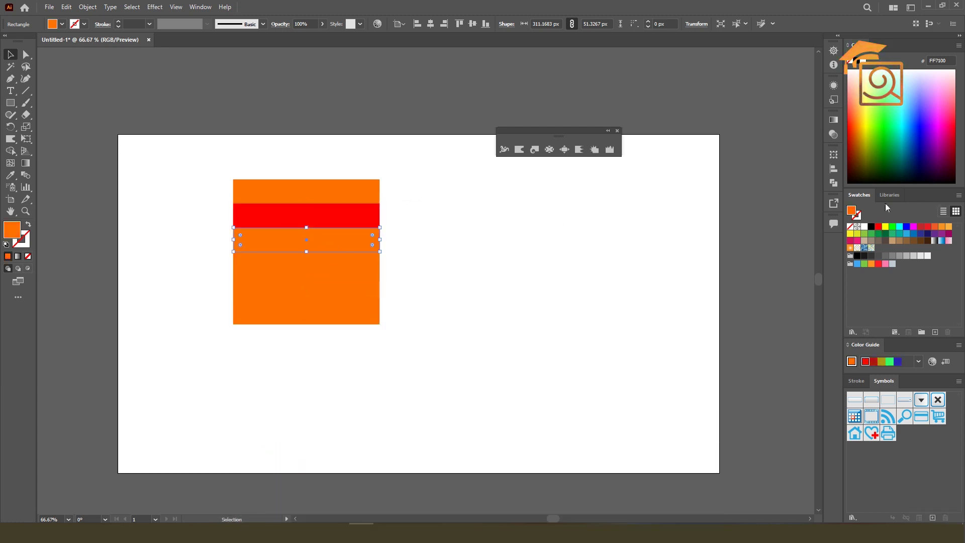
click(886, 227)
click(357, 267)
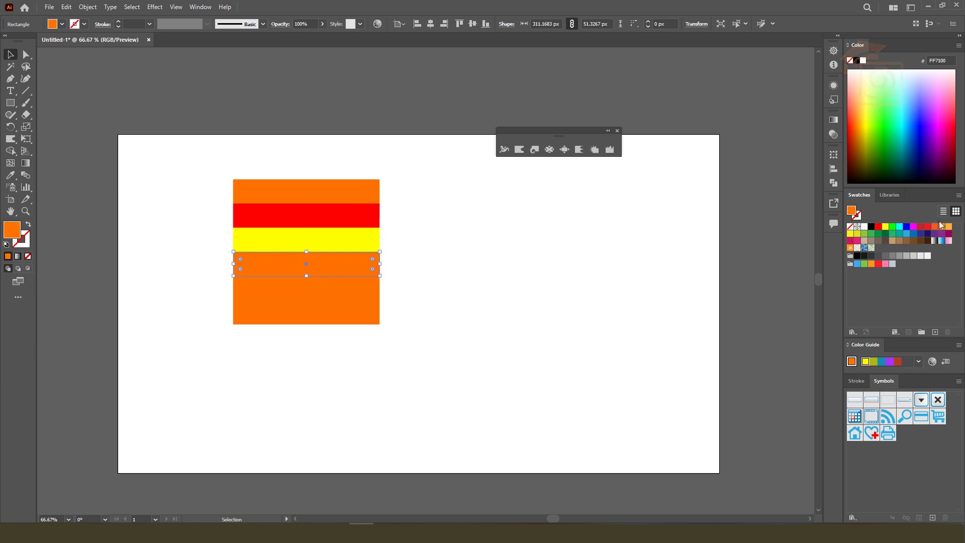
click(892, 226)
click(366, 291)
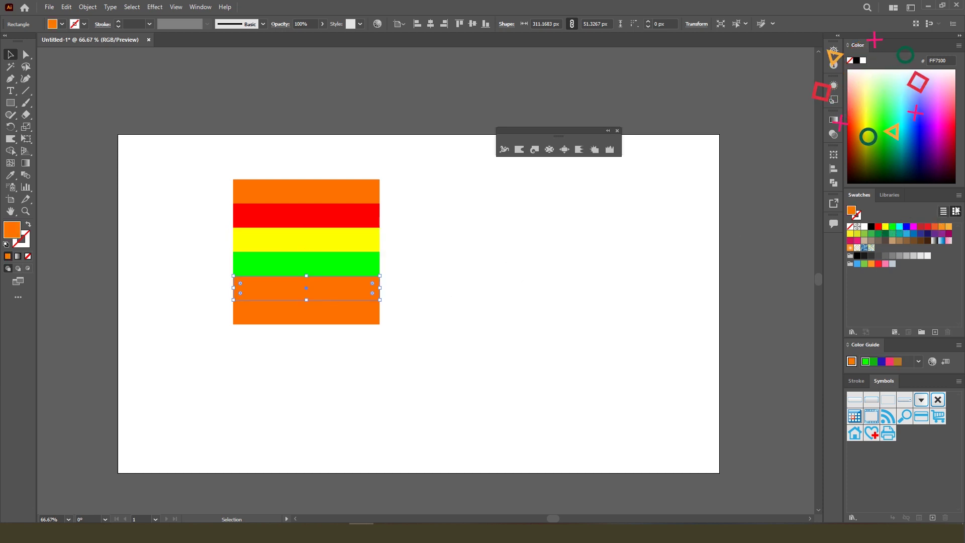
click(899, 226)
click(372, 320)
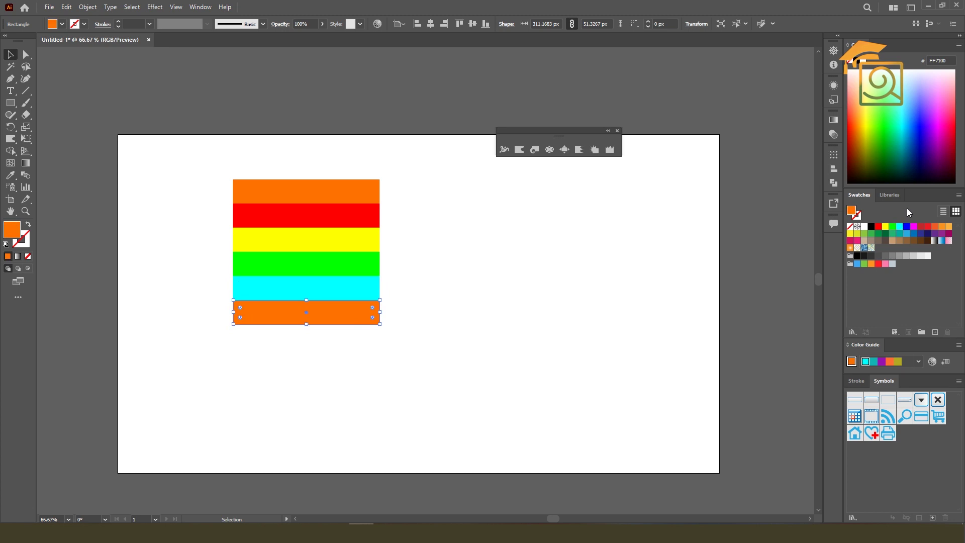
click(906, 227)
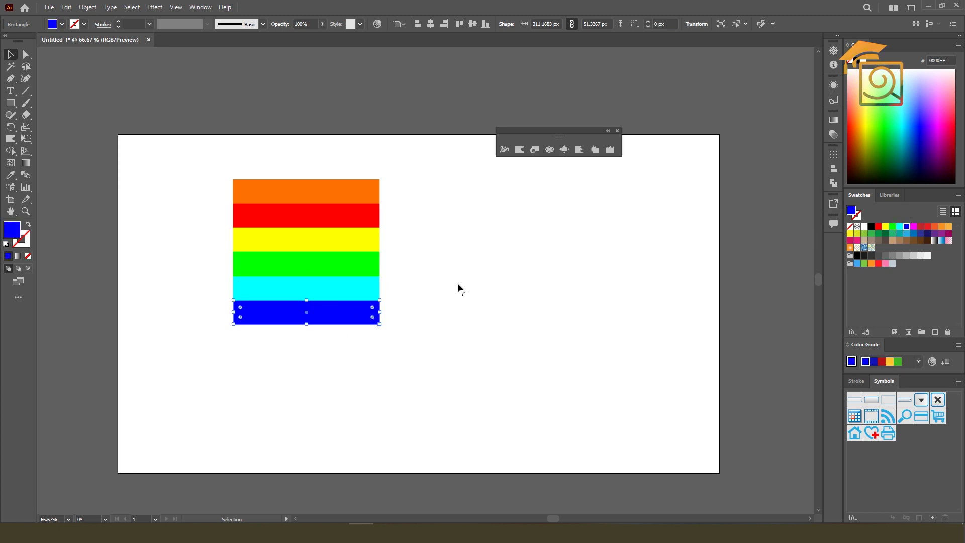
click(455, 267)
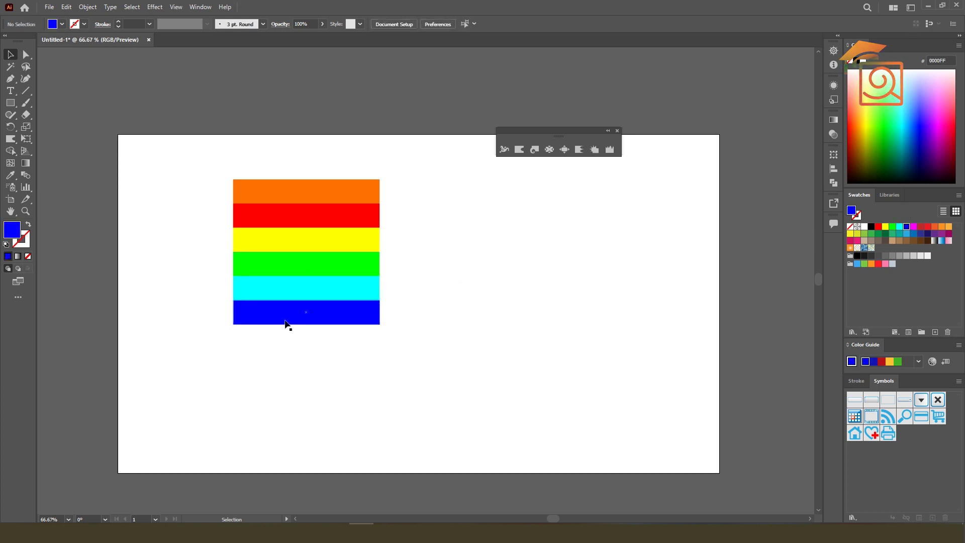
Activate the Warp Tool and review its brush dimensions in the tool options without changing them
drag(11, 139, 56, 149)
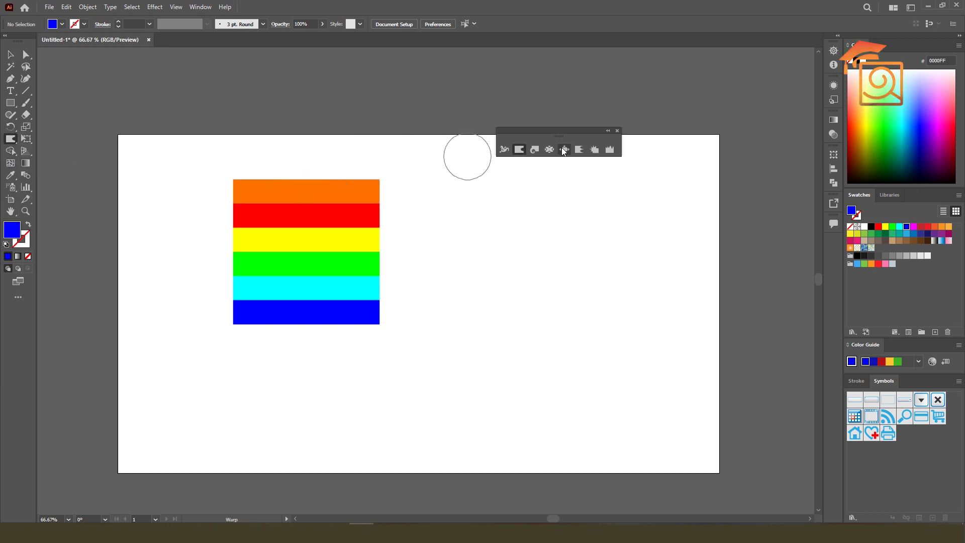
double_click(521, 149)
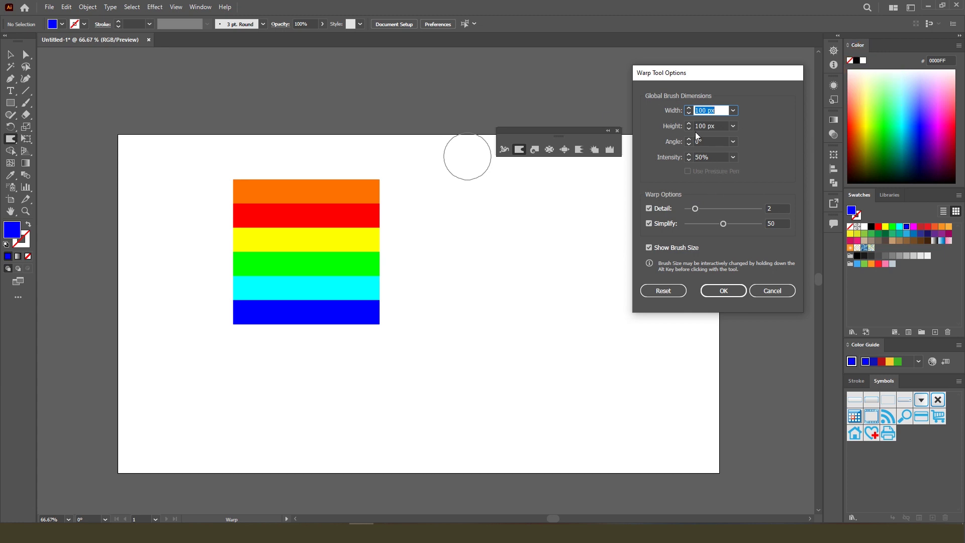
click(764, 291)
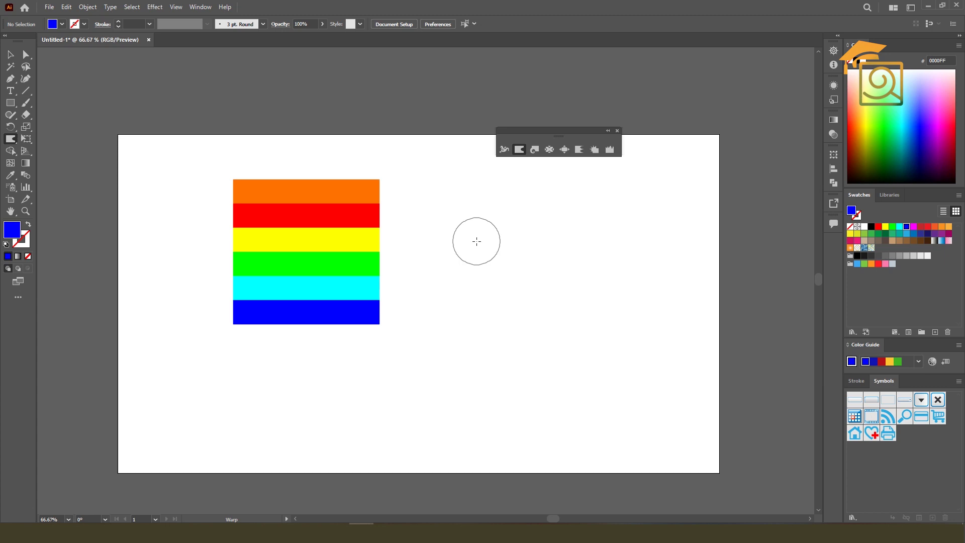
Resize the Warp brush interactively on the empty canvas, trying oval shapes and ending with a circle about 160 px across
mouse_move(478, 224)
mouse_down()
mouse_move(499, 234)
mouse_move(486, 200)
mouse_up()
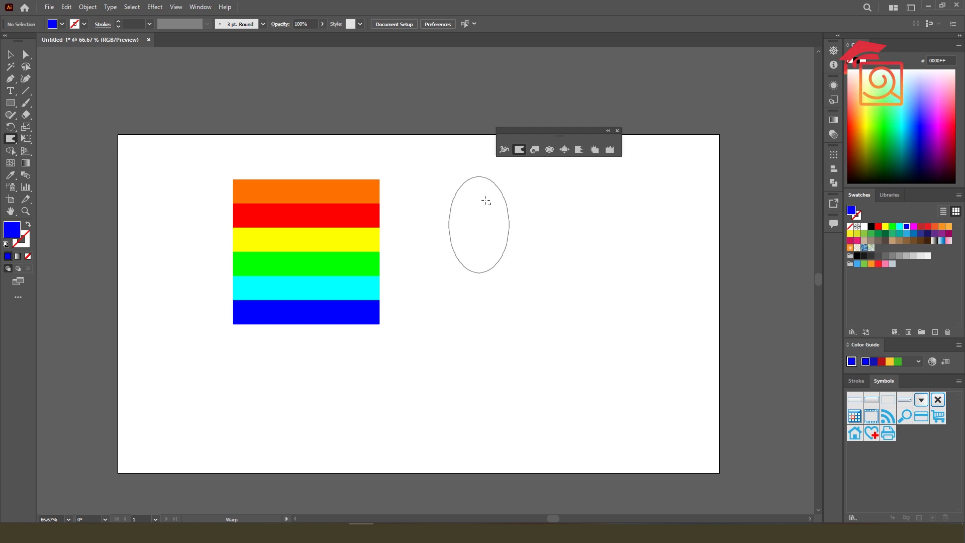
mouse_move(486, 201)
mouse_down()
mouse_move(482, 159)
mouse_move(489, 240)
mouse_up()
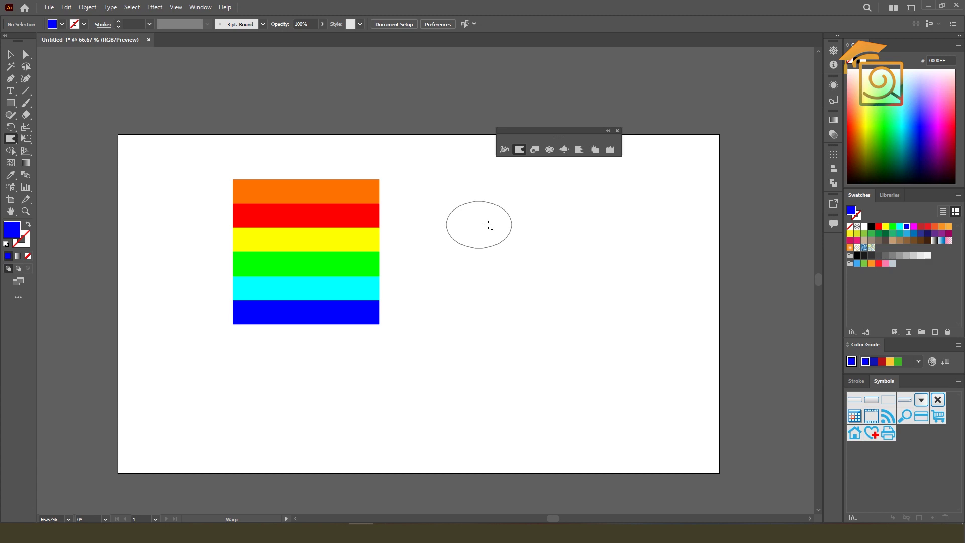
mouse_move(485, 225)
mouse_down()
mouse_move(543, 219)
mouse_move(478, 181)
mouse_move(483, 228)
mouse_move(538, 224)
mouse_move(511, 219)
mouse_move(493, 202)
mouse_move(494, 211)
mouse_up()
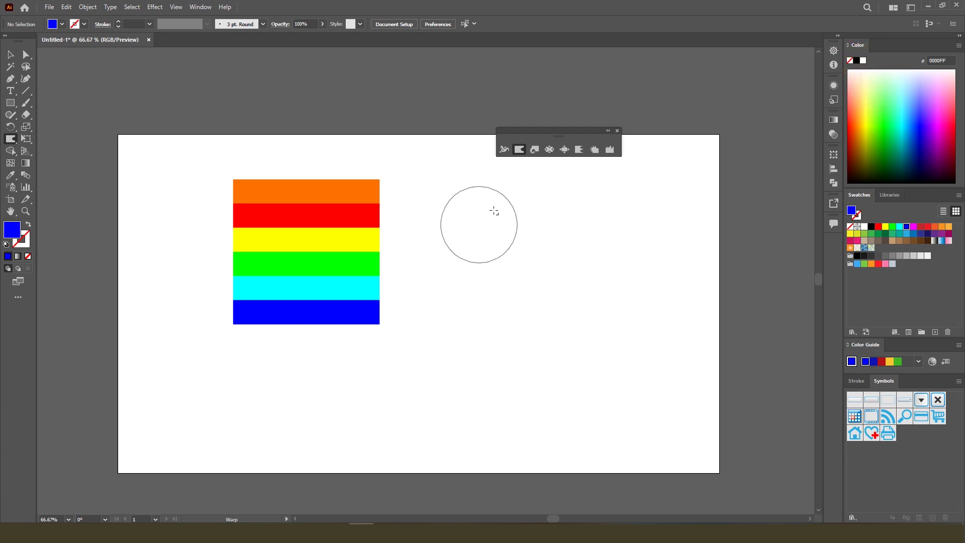
mouse_move(496, 211)
mouse_down()
mouse_move(528, 209)
mouse_move(469, 189)
mouse_move(498, 207)
mouse_up()
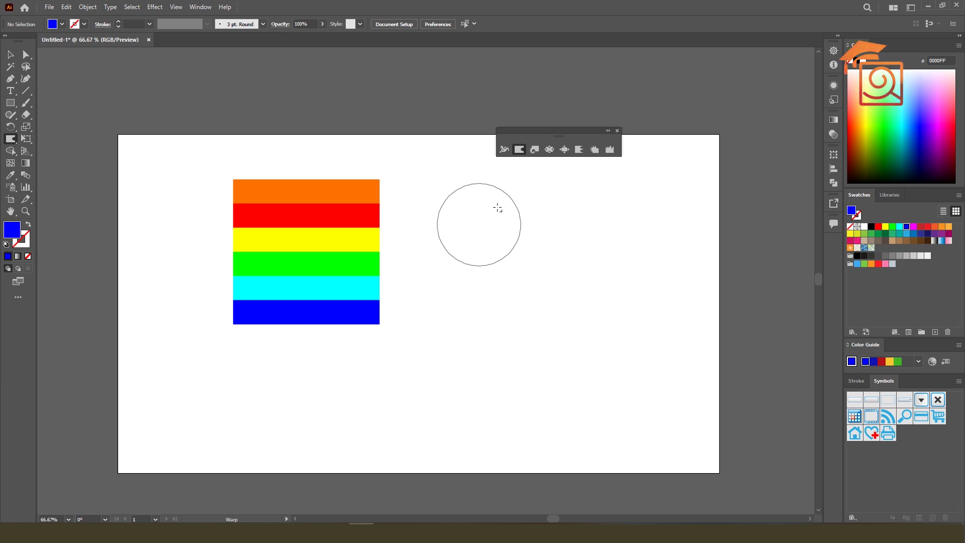
mouse_move(497, 208)
mouse_down()
mouse_move(639, 243)
mouse_move(478, 221)
mouse_move(575, 248)
mouse_move(486, 227)
mouse_move(560, 248)
mouse_move(493, 246)
mouse_move(541, 264)
mouse_move(485, 231)
mouse_move(542, 281)
mouse_move(493, 234)
mouse_up()
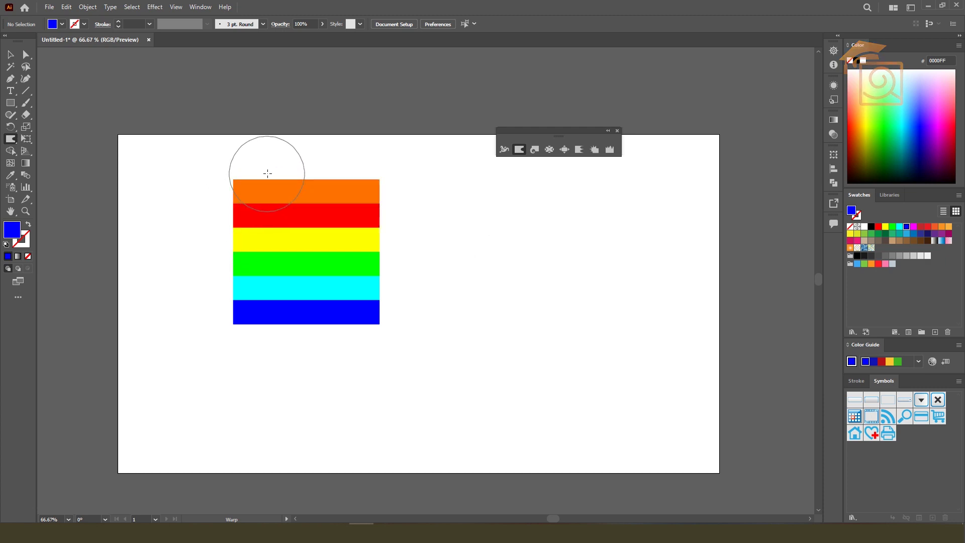
Set the Warp Tool's intensity to 70%
double_click(520, 150)
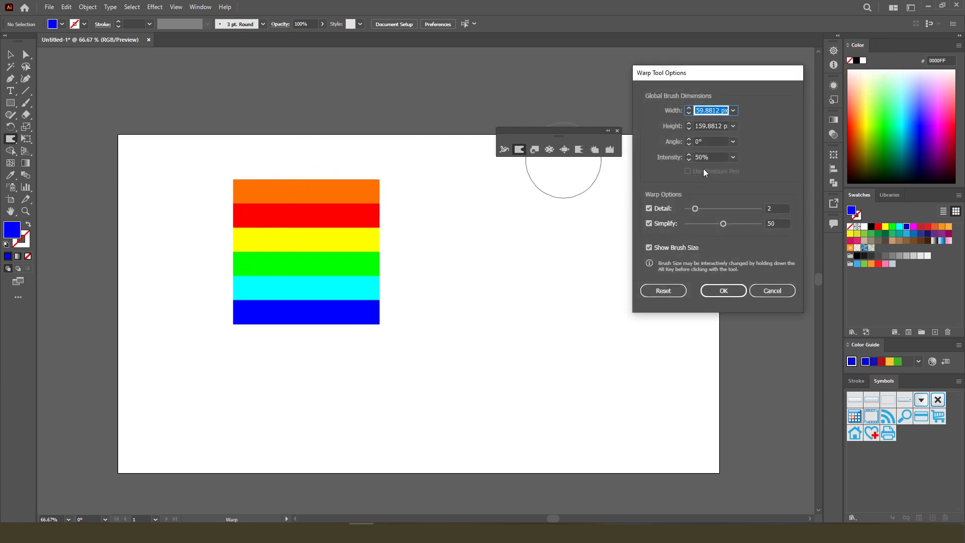
click(699, 157)
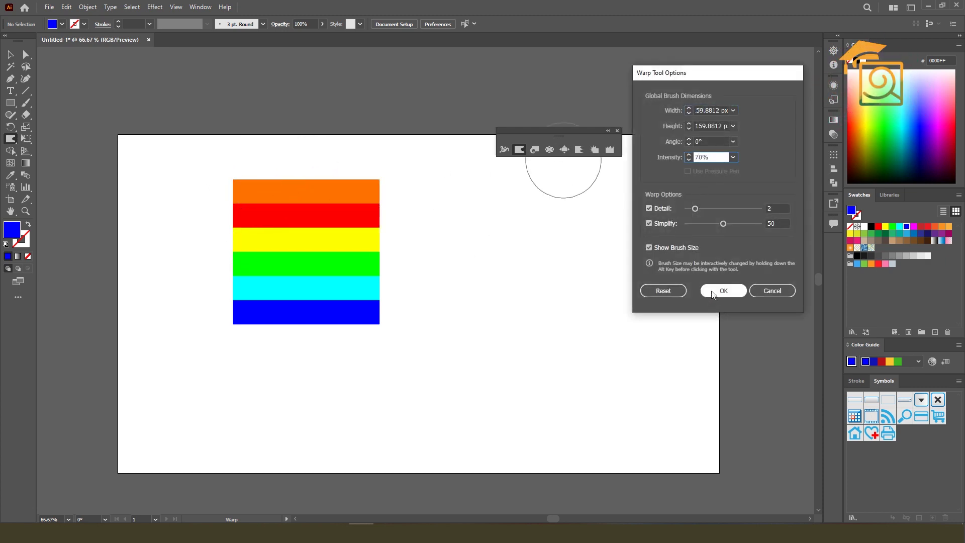
click(722, 290)
Try warping the unselected stripes with a downward dent from the orange stripe and an upward peak from the blue stripe, and undo both strokes
drag(271, 166, 272, 226)
drag(329, 344, 330, 172)
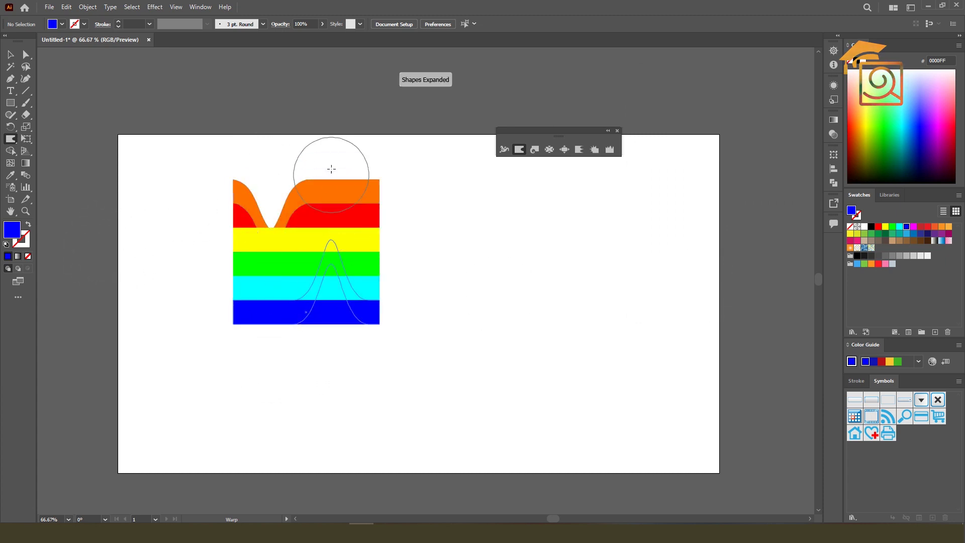
key(v)
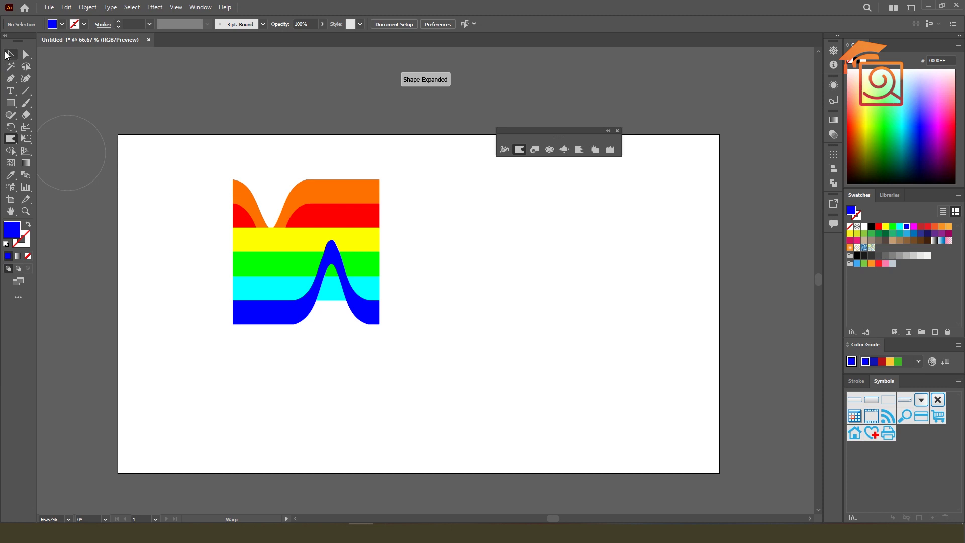
drag(508, 296, 438, 285)
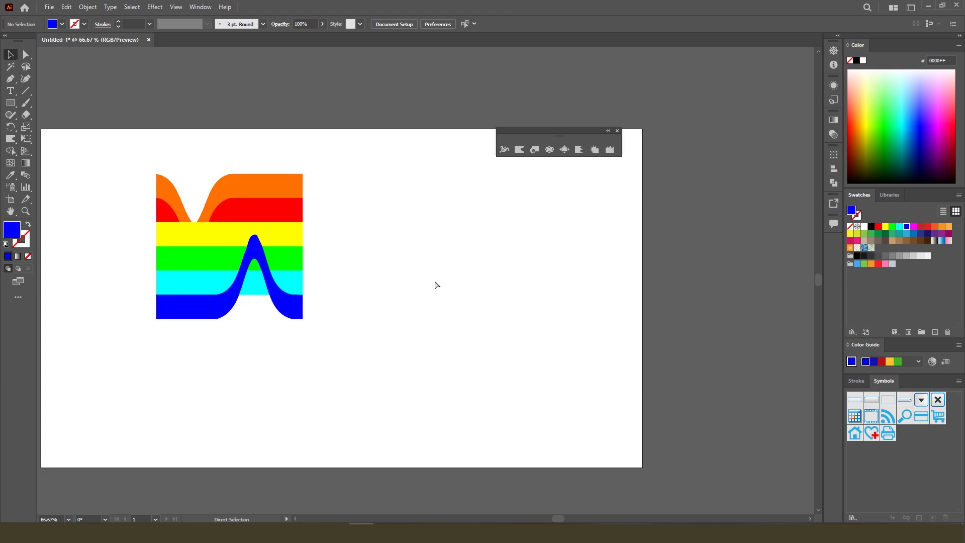
key(ctrl+z)
key(ctrl+z)
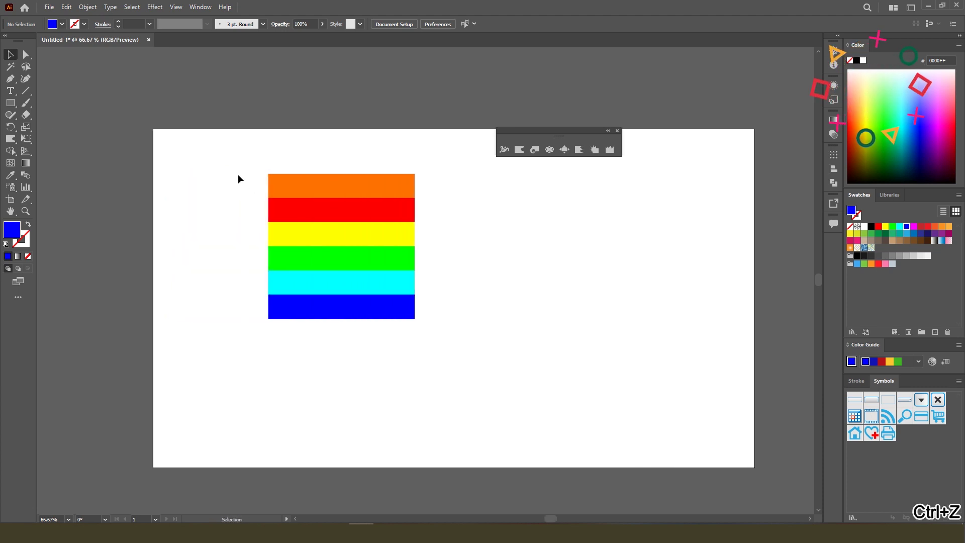
Select all six stripes, warp them downward in their left part and upward in their right part, and deselect
drag(240, 176, 481, 354)
click(520, 149)
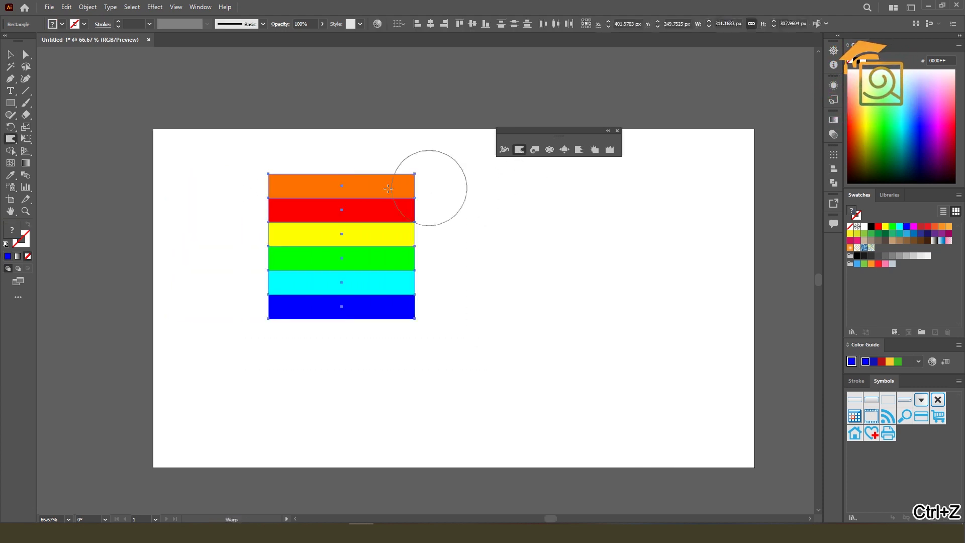
drag(306, 166, 320, 334)
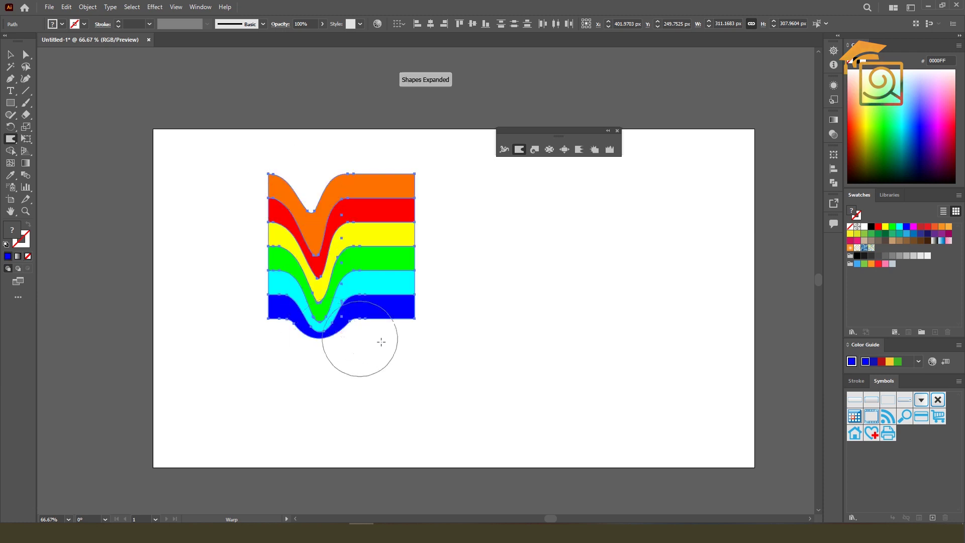
drag(390, 327, 387, 136)
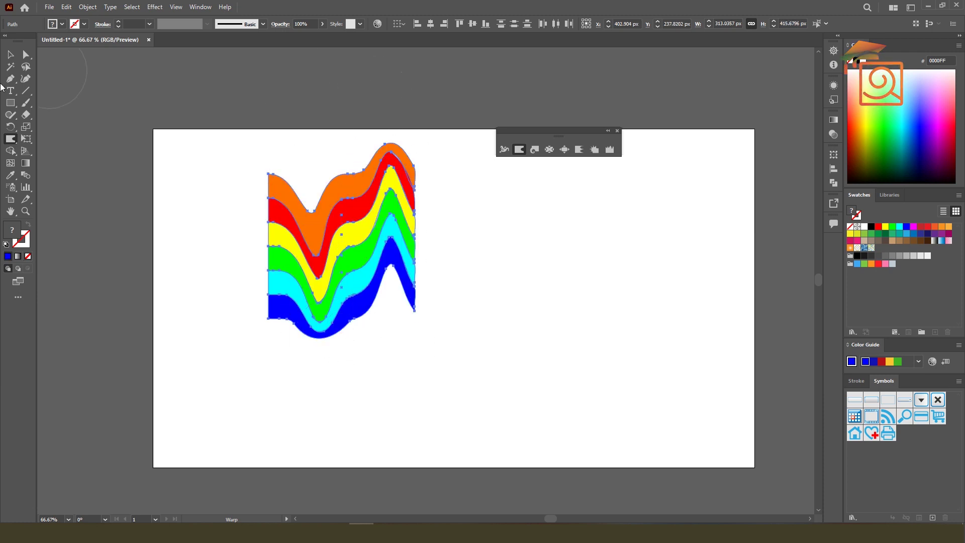
click(10, 56)
click(543, 306)
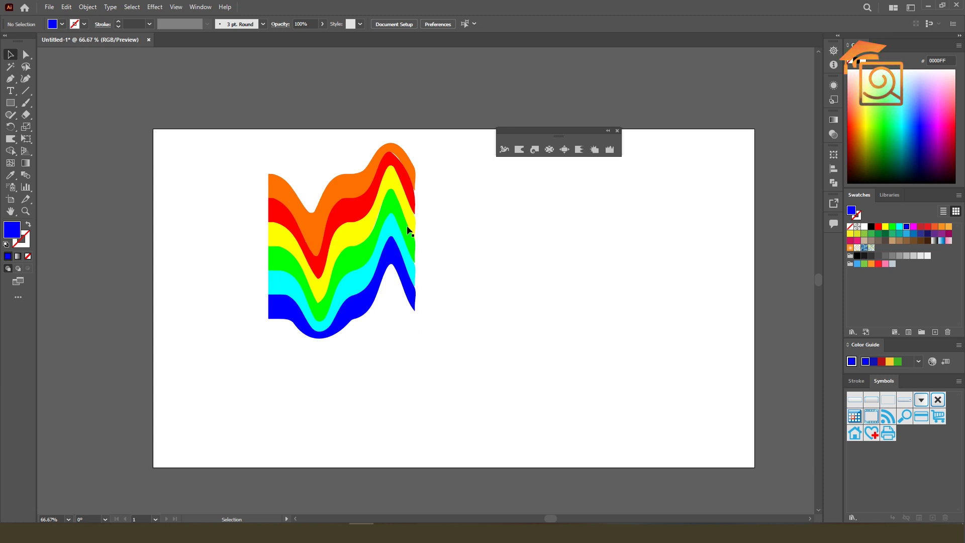
Select all the wavy stripes, shift them slightly down, and swirl them with the Warp Tool into a marbled pattern
drag(232, 144, 460, 352)
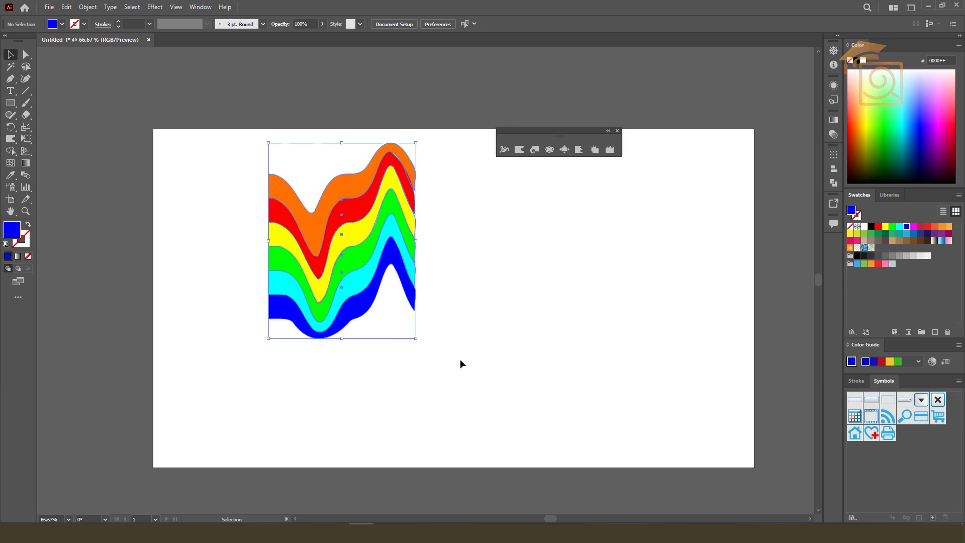
drag(342, 239, 334, 267)
click(10, 139)
mouse_move(323, 204)
mouse_down()
mouse_move(351, 281)
mouse_move(313, 220)
mouse_move(392, 242)
mouse_move(383, 332)
mouse_move(384, 302)
mouse_move(372, 286)
mouse_move(314, 258)
mouse_move(326, 243)
mouse_move(296, 311)
mouse_move(392, 323)
mouse_move(409, 216)
mouse_move(420, 275)
mouse_move(466, 313)
mouse_up()
click(9, 104)
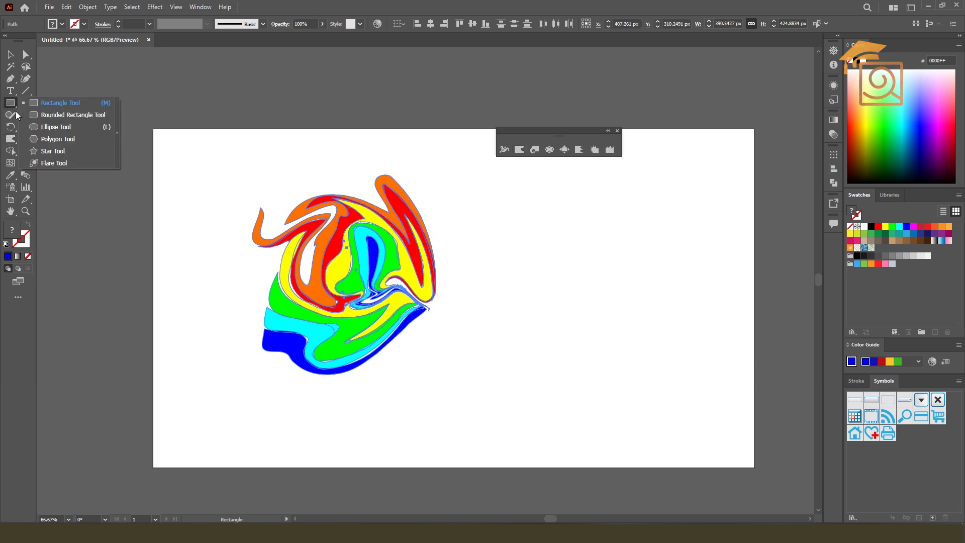
click(51, 150)
drag(328, 262, 407, 309)
key(ctrl+z)
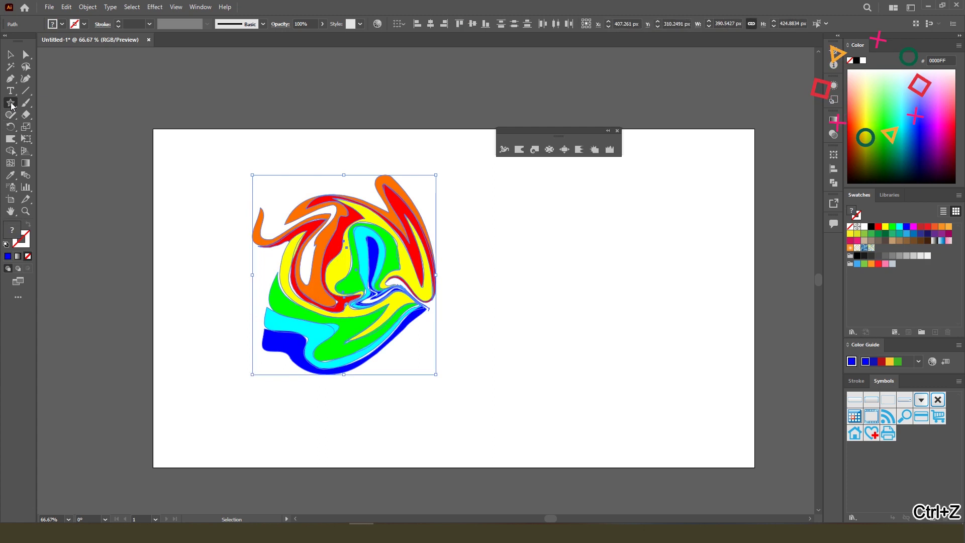
Draw a blue circle about 294 px in diameter over the middle of the marbled artwork
click(11, 104)
click(43, 126)
drag(343, 271, 420, 338)
key(alt+space)
click(13, 105)
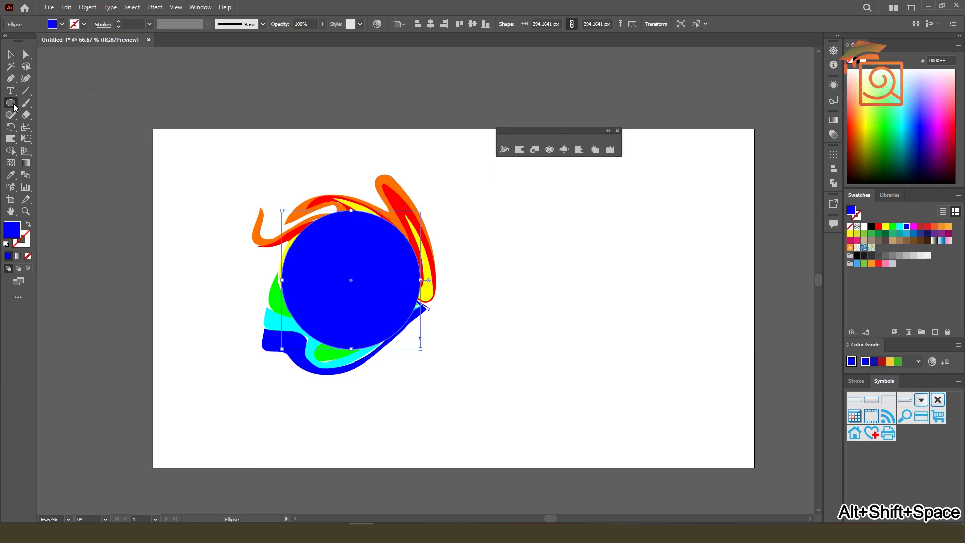
Clip the marbled stripes to the blue circle with a clipping mask, deselect, and reposition the clipped circle on the artboard
click(11, 55)
drag(205, 160, 517, 429)
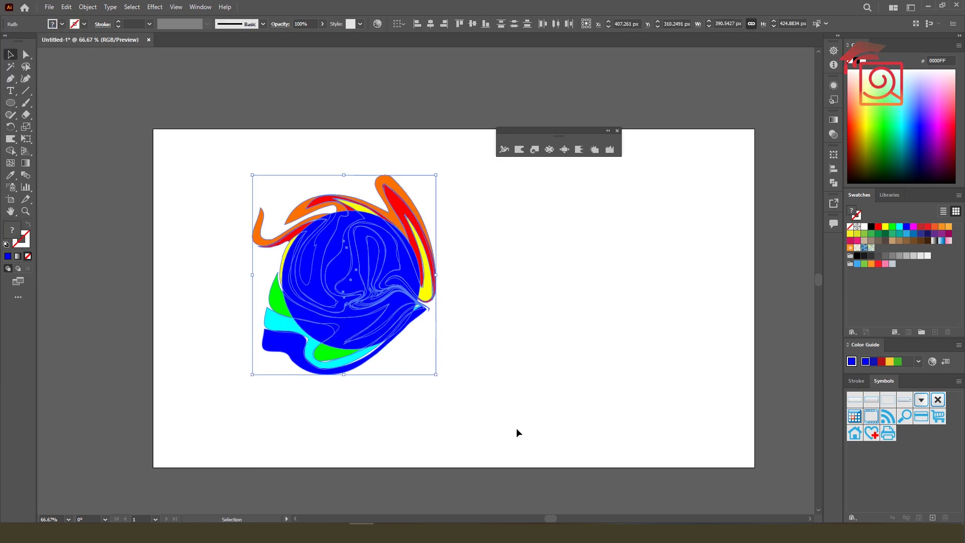
key(ctrl+7)
click(541, 384)
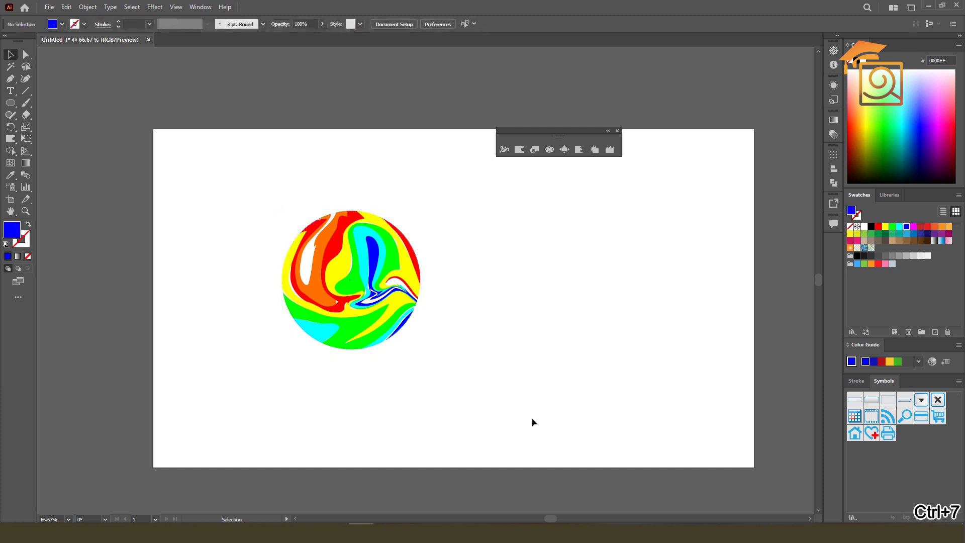
drag(359, 306, 275, 259)
click(384, 272)
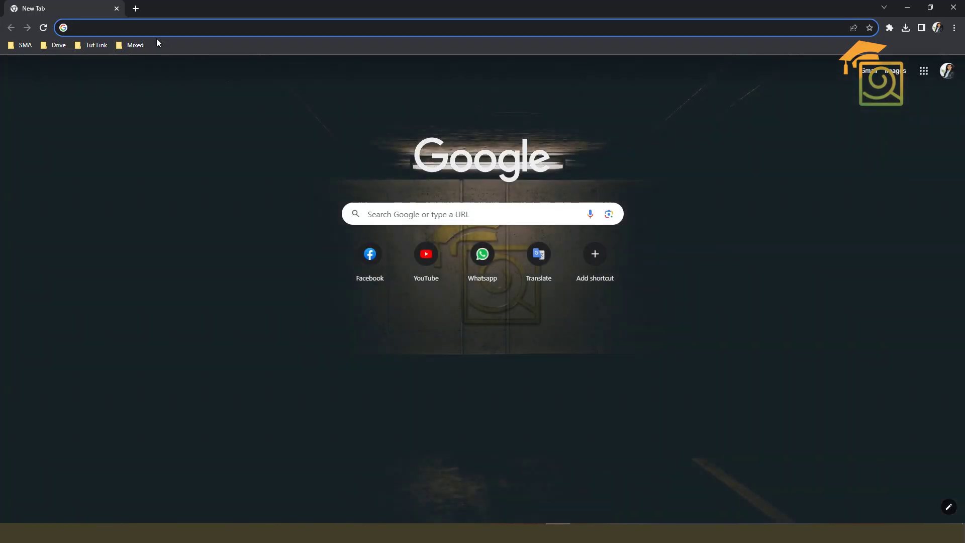
Switch to Chrome, search Google for "oil paint drawing", and browse the image results
click(160, 29)
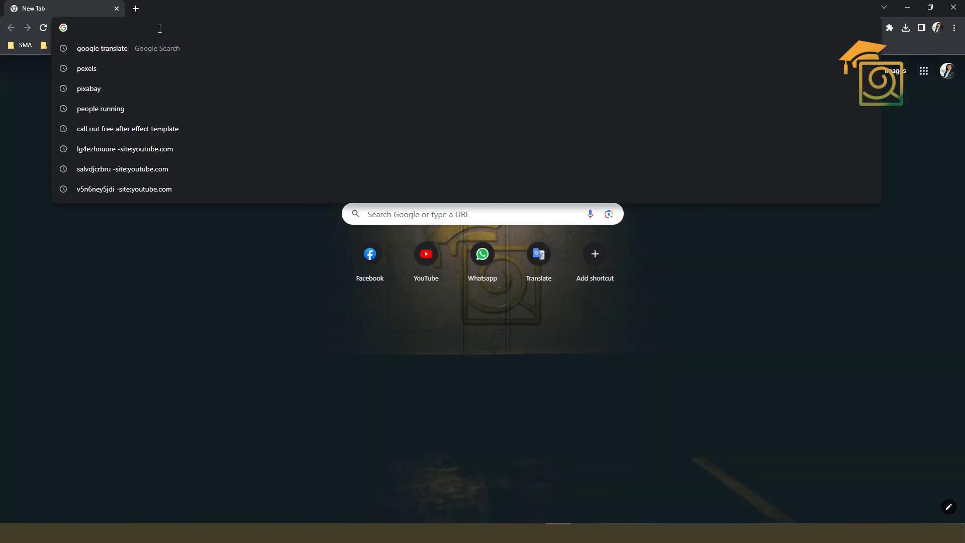
text(oil paint )
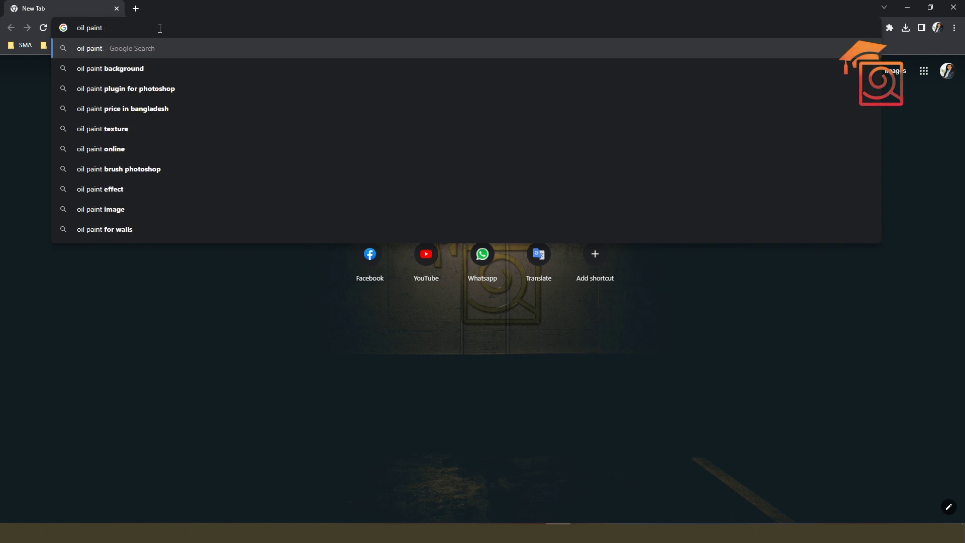
text(drwa)
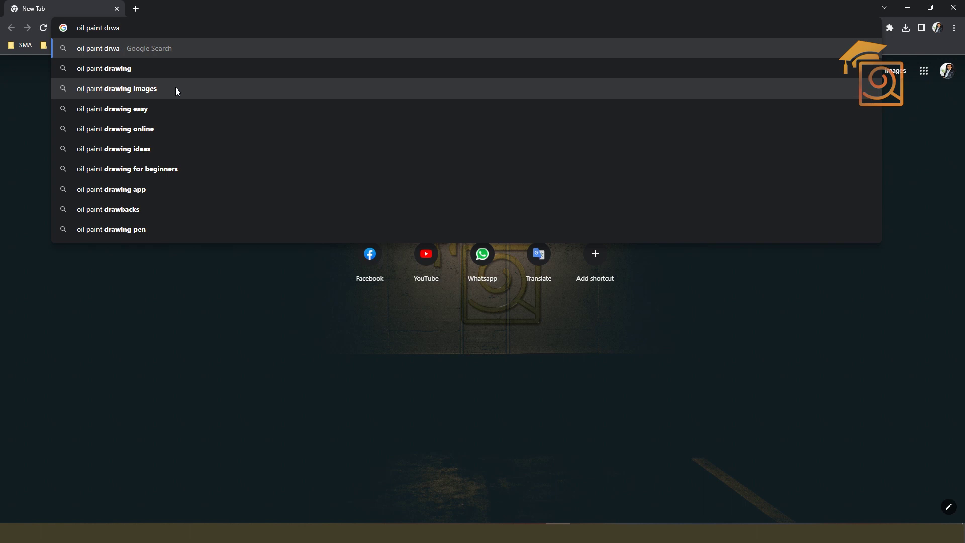
click(138, 72)
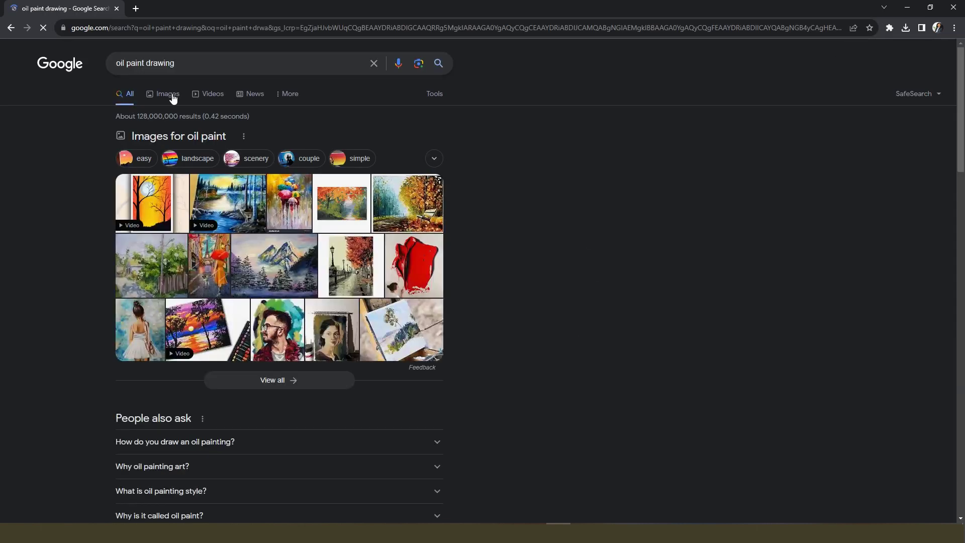
click(168, 95)
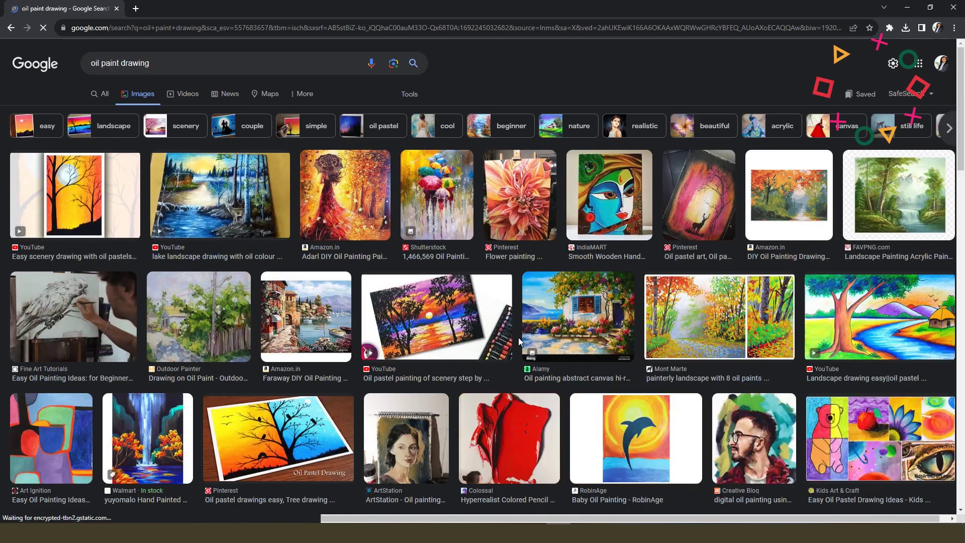
scroll(517, 337, down, 6)
scroll(518, 338, down, 7)
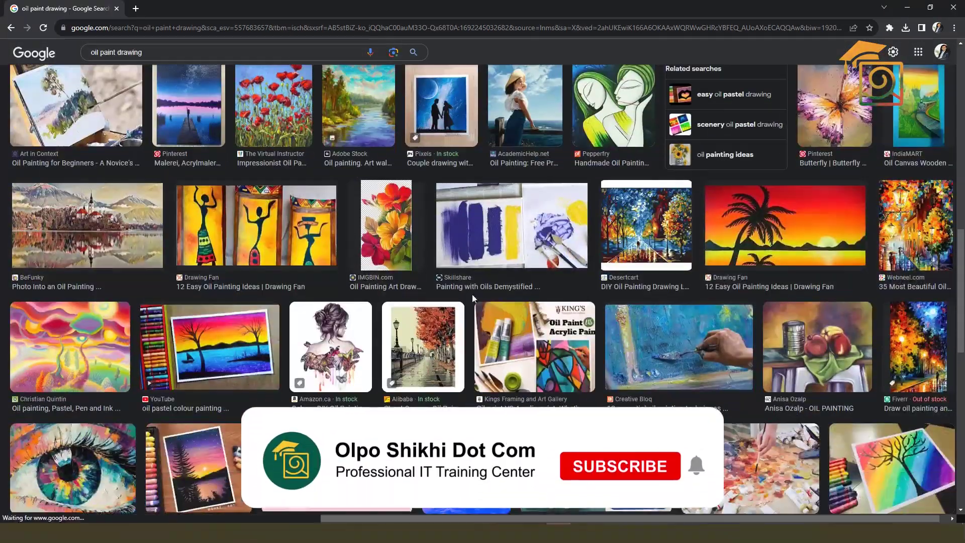
Change the image search to "oil paint image", open the colourful painted-eye picture from the results, and browse its related images
click(128, 52)
drag(128, 52, 119, 53)
text(image)
key(Return)
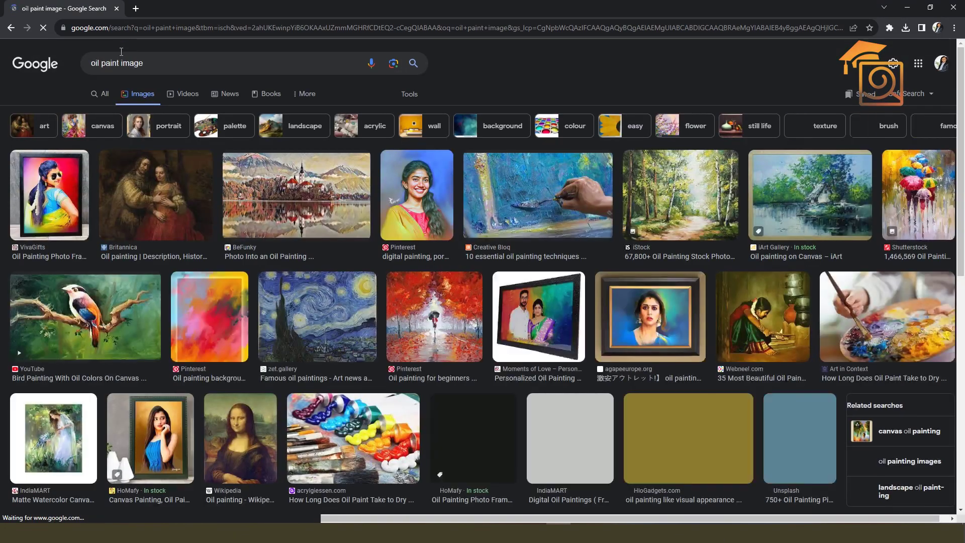
scroll(259, 264, down, 5)
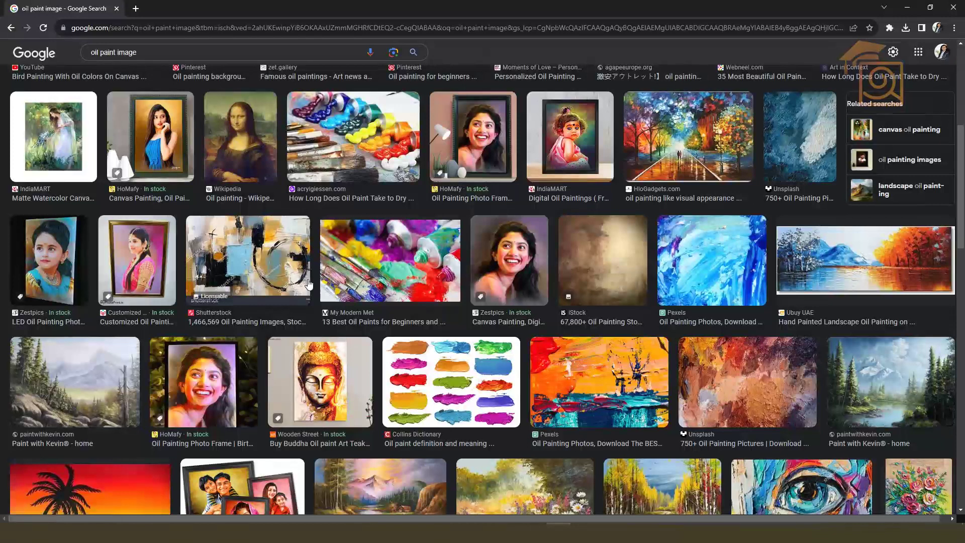
scroll(308, 284, down, 1)
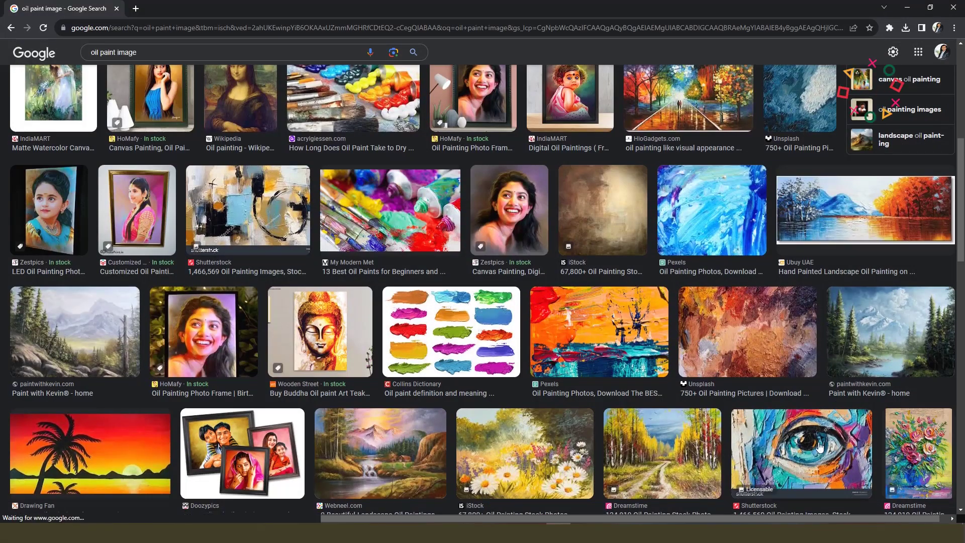
click(791, 427)
scroll(764, 387, down, 6)
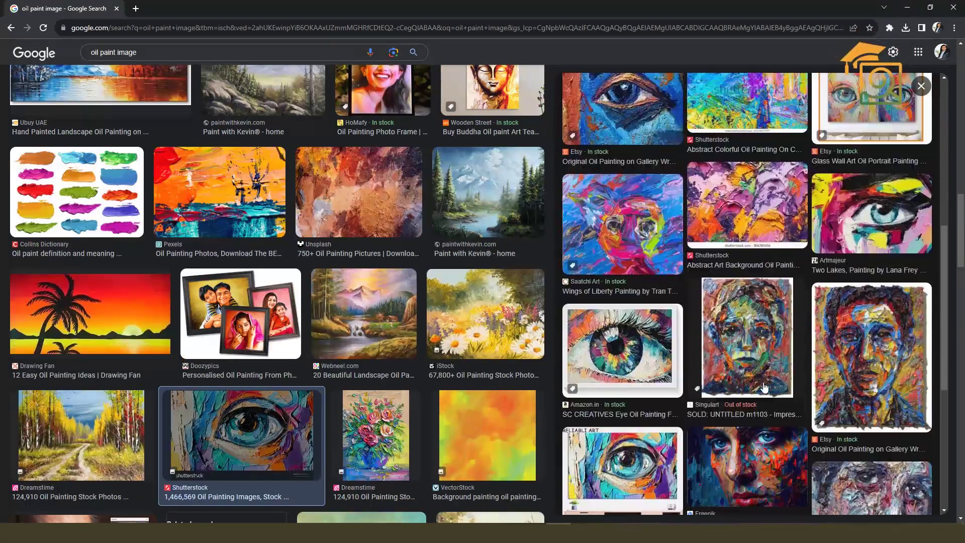
Browse the "oil paint image" results, open the picture of a brush with paint swirls, and open a related linseed oil palette picture
scroll(298, 326, down, 6)
scroll(298, 326, down, 7)
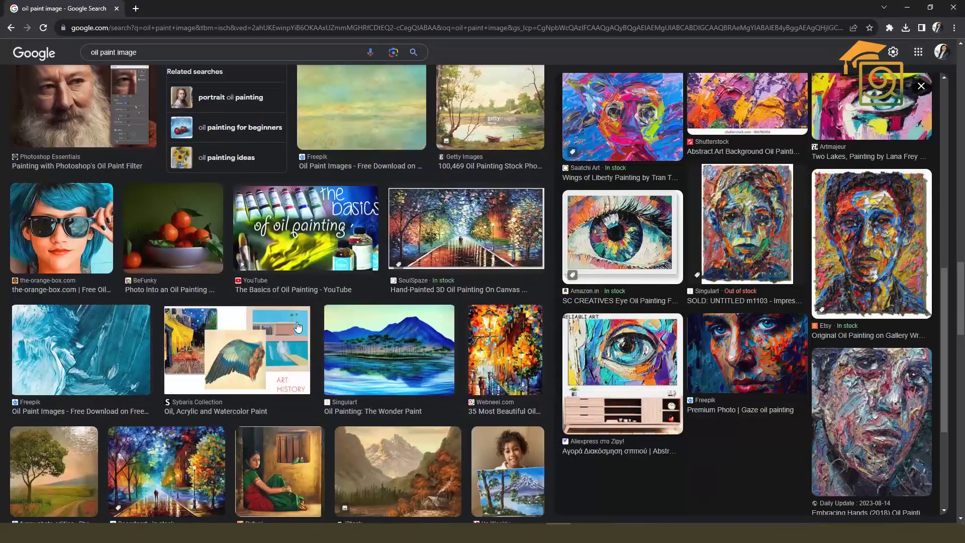
scroll(297, 325, down, 12)
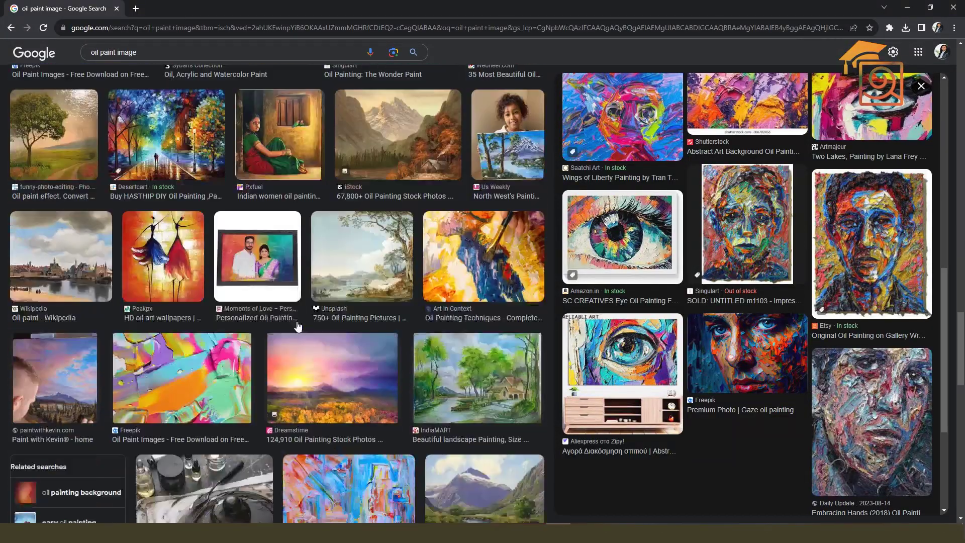
scroll(298, 325, down, 5)
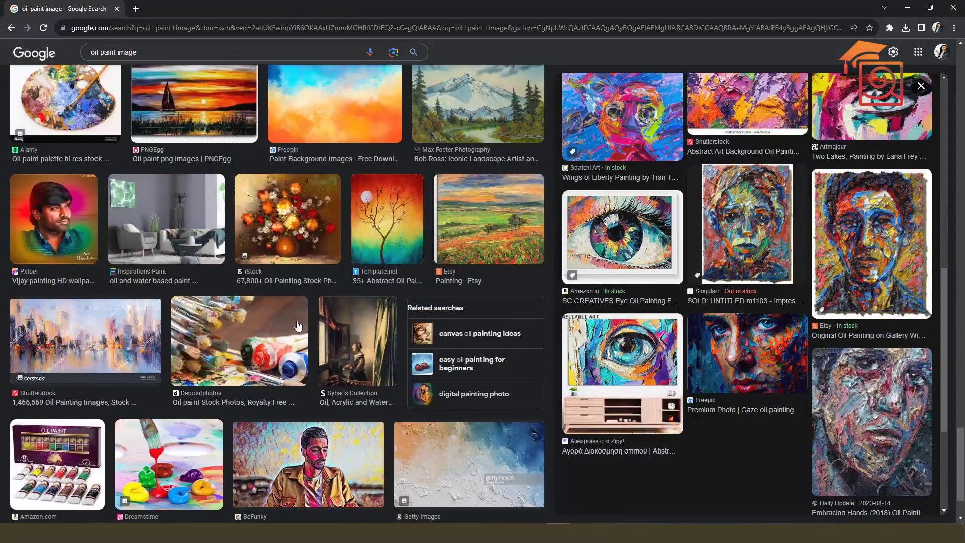
scroll(295, 324, down, 4)
scroll(296, 326, down, 1)
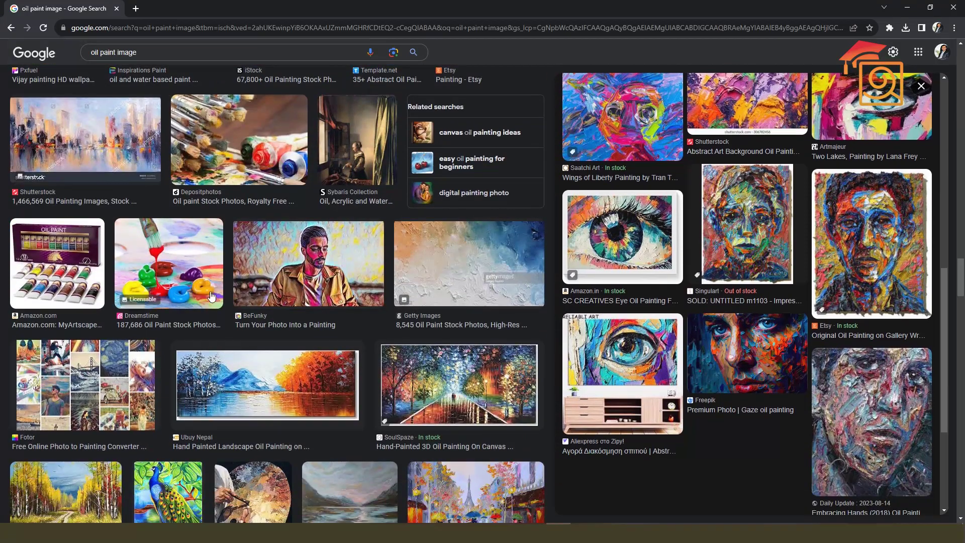
click(196, 289)
scroll(777, 383, down, 9)
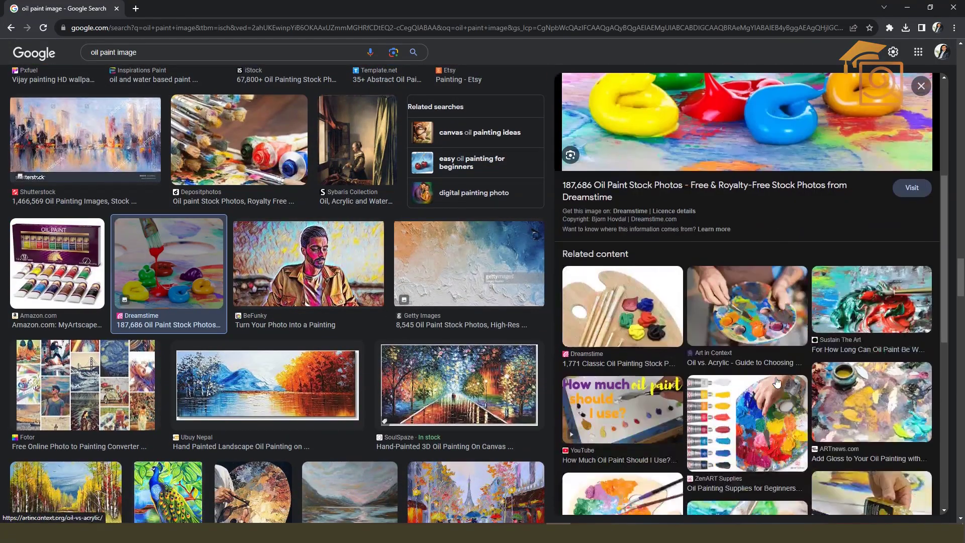
click(866, 371)
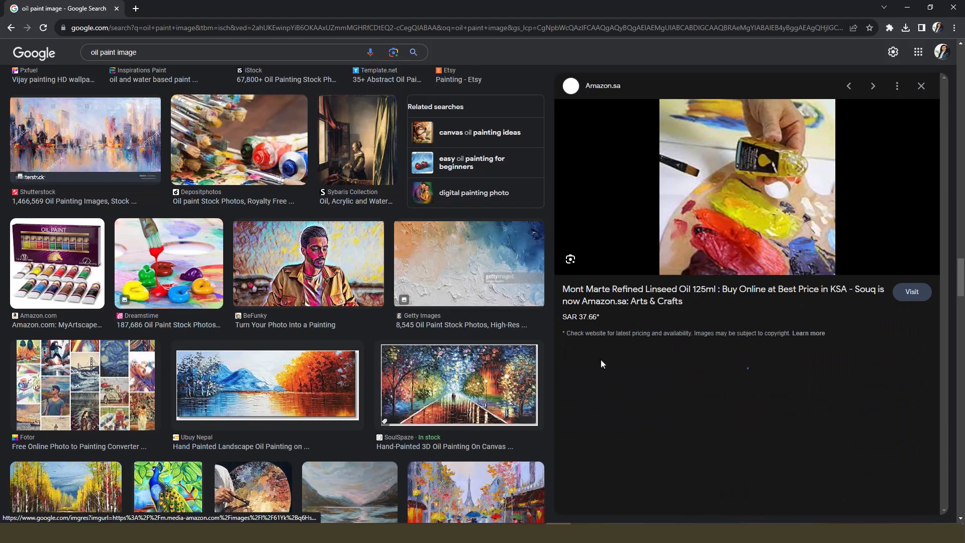
scroll(291, 362, down, 12)
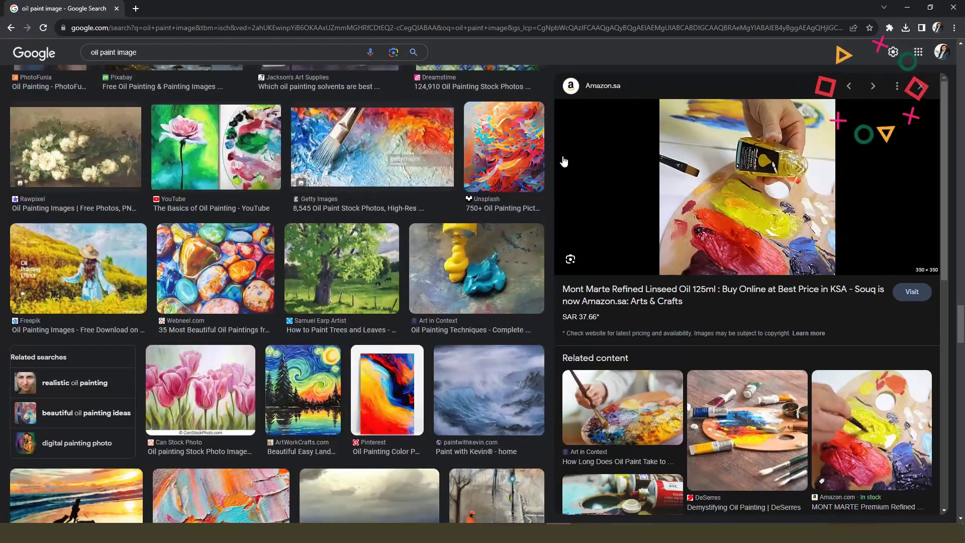
Open the swirling orange-and-blue abstract painting from the image results and browse its related images
click(522, 156)
scroll(261, 352, up, 15)
scroll(771, 406, down, 4)
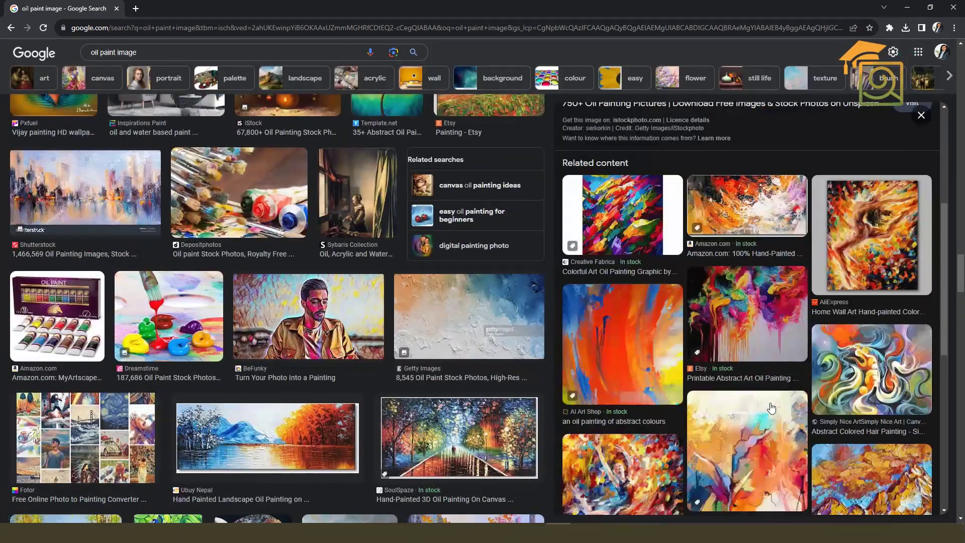
scroll(771, 406, down, 3)
scroll(142, 322, up, 2)
scroll(229, 325, down, 8)
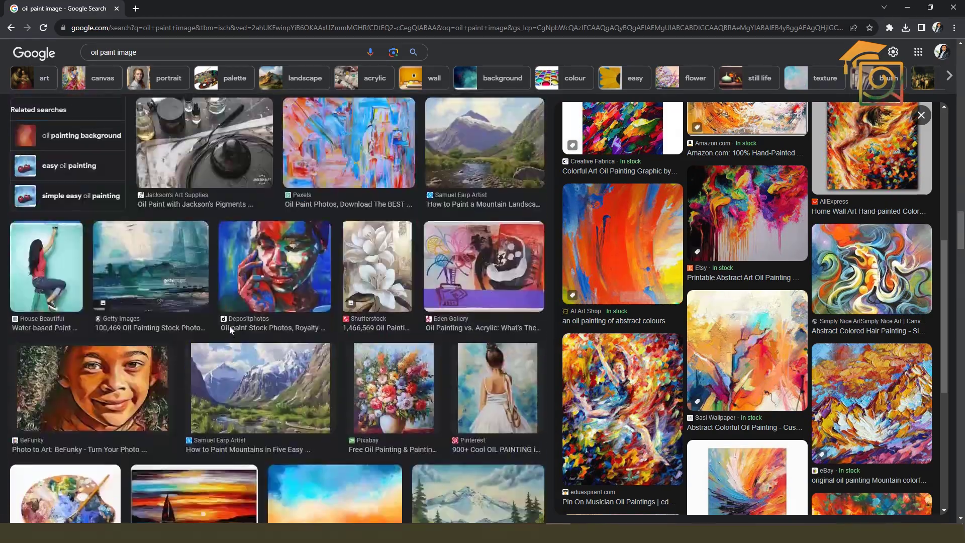
scroll(228, 325, up, 15)
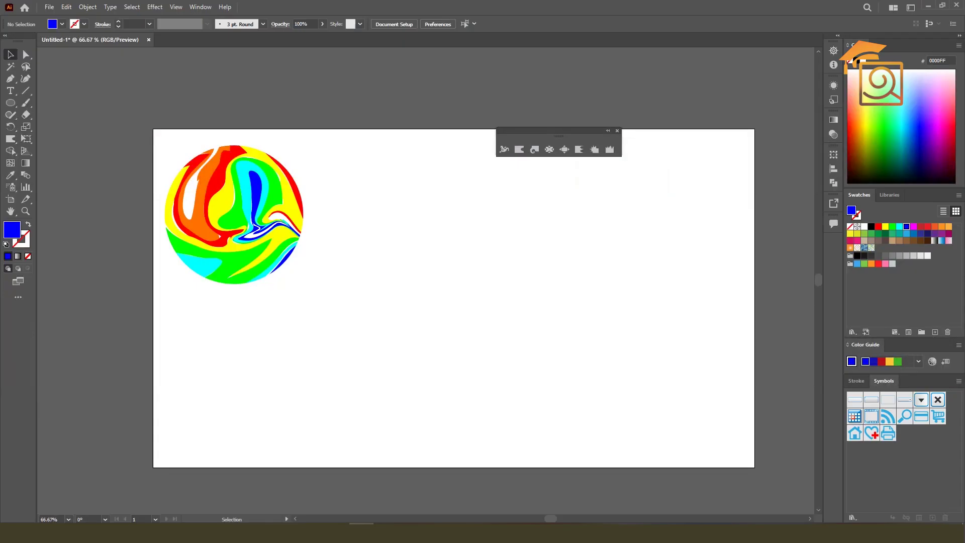
Switch back to Illustrator, add the text "ICE COOL" beside the marbled circle, and enlarge it to about 180.5 pt
click(258, 206)
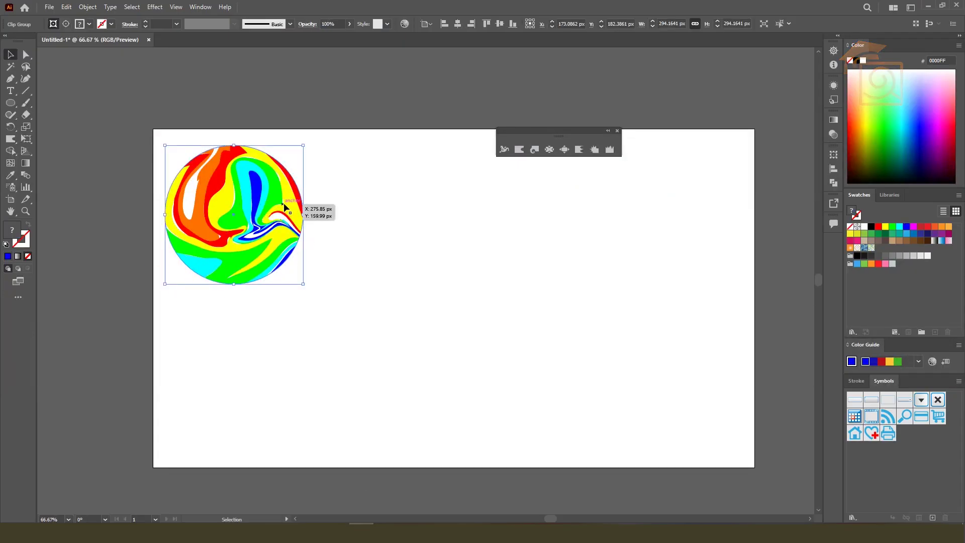
click(61, 117)
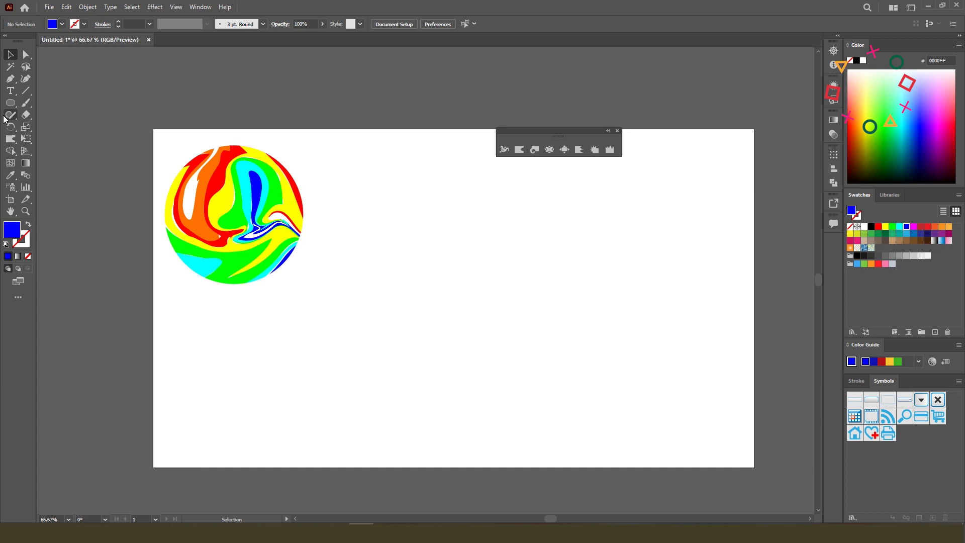
click(11, 92)
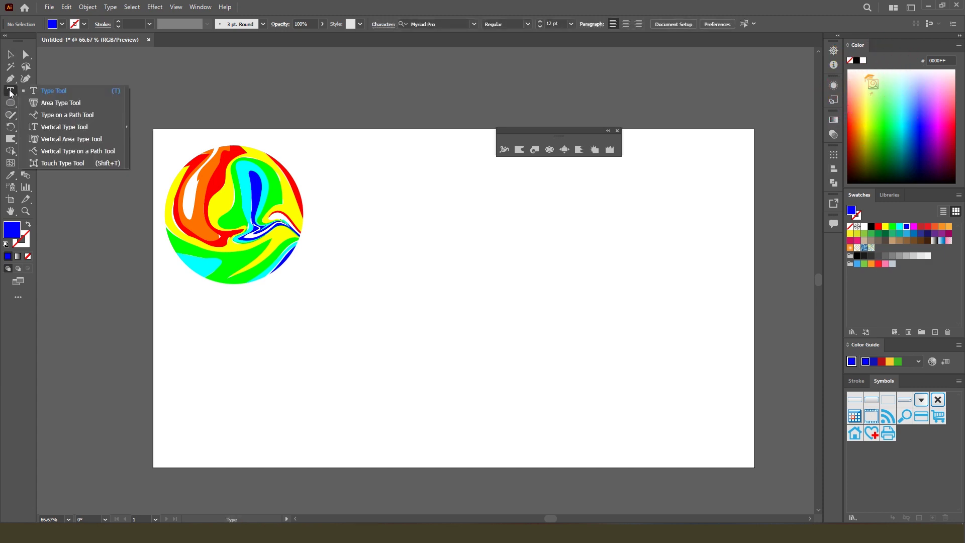
click(51, 96)
text(ICE COOL)
key(ctrl+a)
key(Escape)
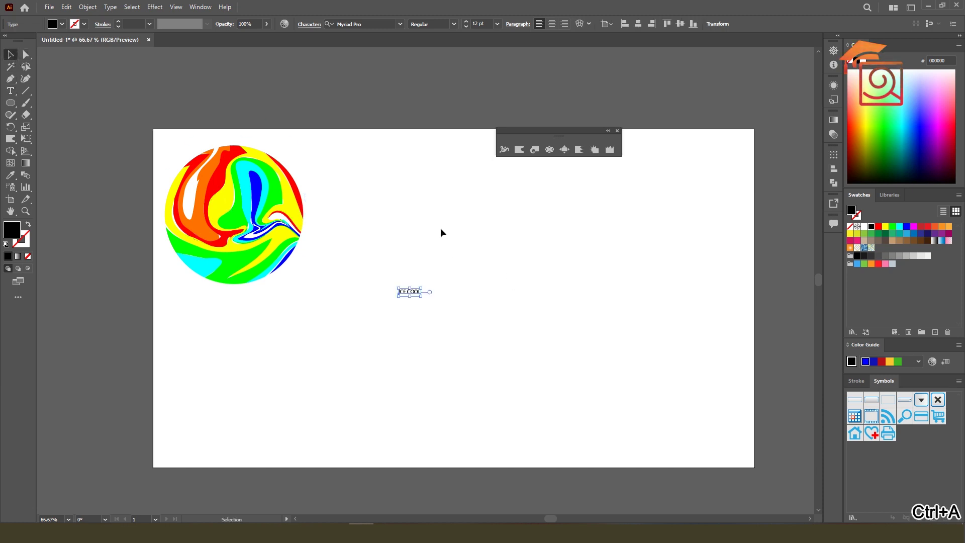
drag(425, 288, 732, 205)
drag(673, 254, 656, 276)
Set the ICE COOL text's font to Baloo Da Regular and shift the text slightly up and to the left
text(balo)
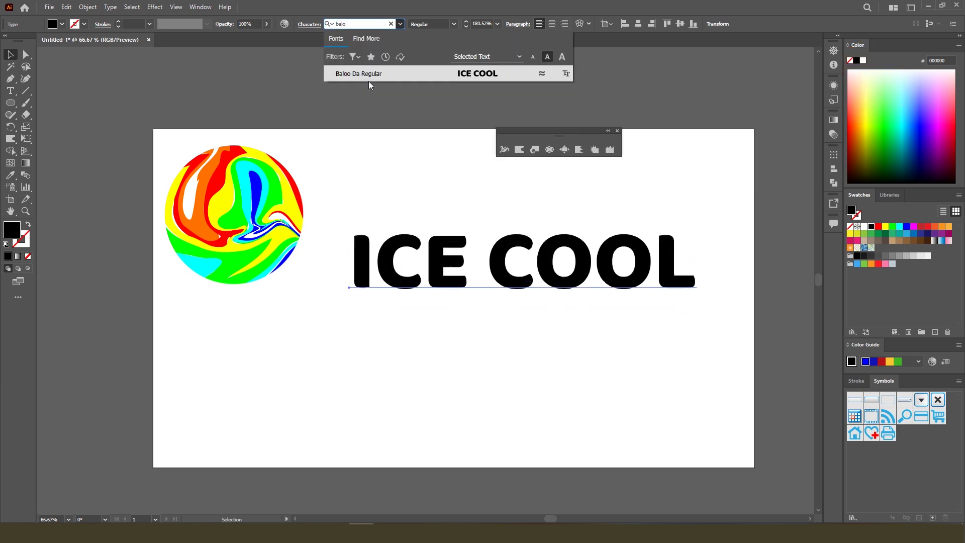
click(365, 75)
drag(530, 268, 514, 255)
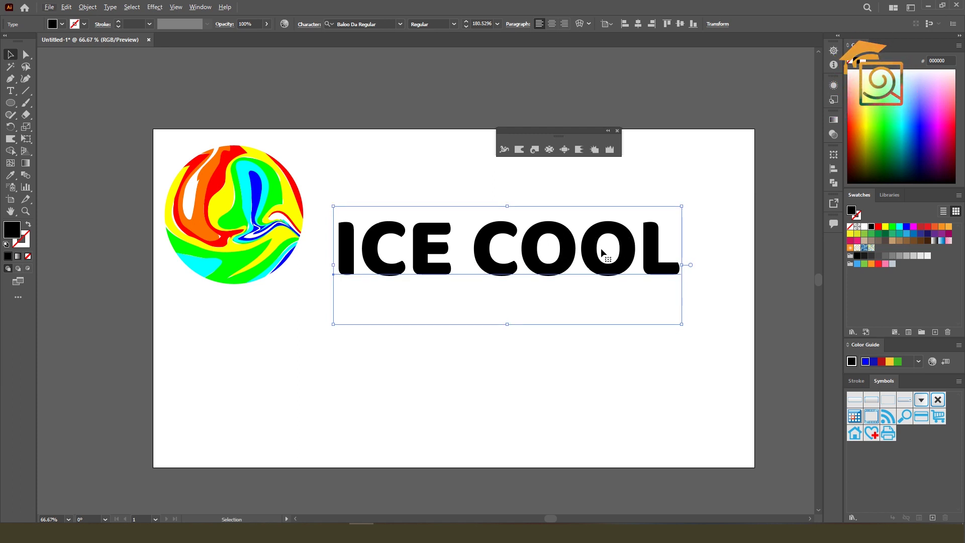
Try to convert the ICE COOL text to outlines, and enlarge the live text to about 295.6 pt
right_click(560, 250)
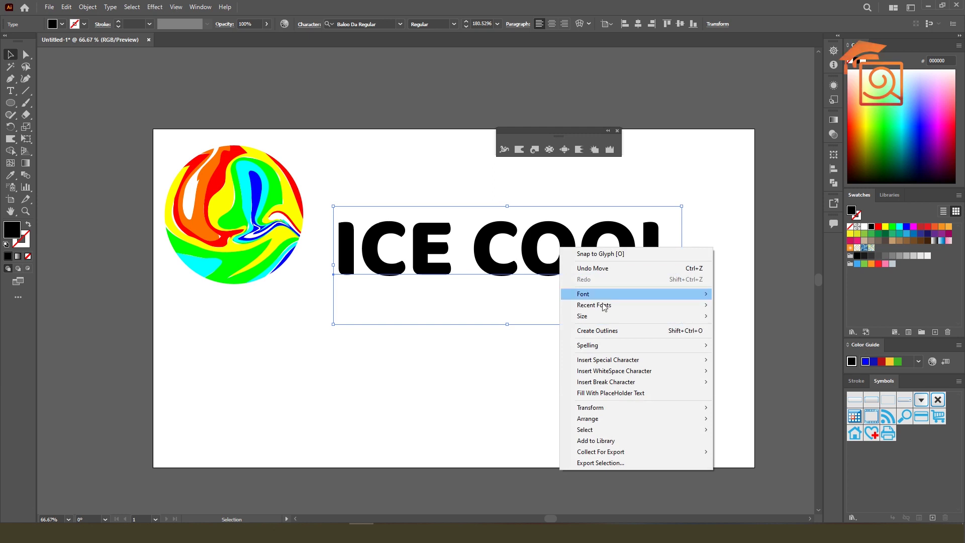
click(599, 329)
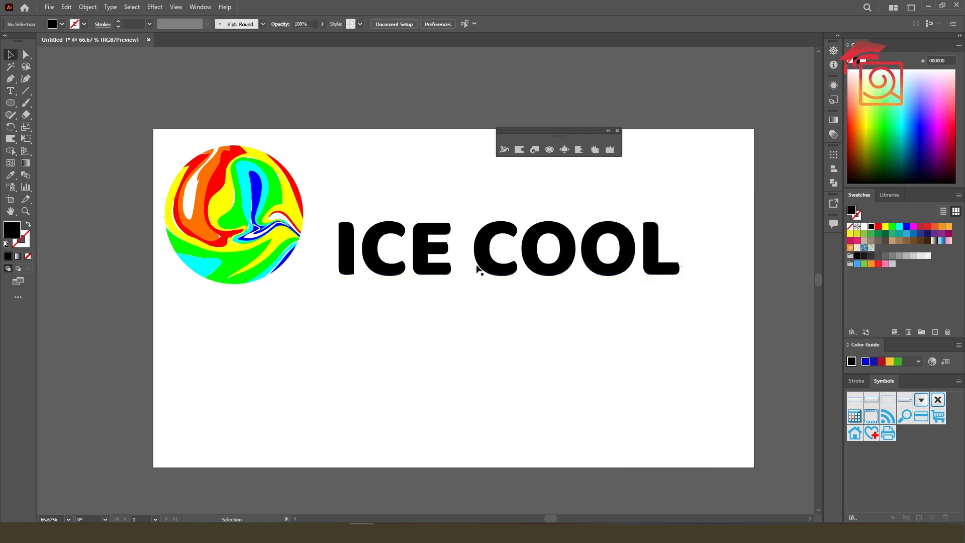
mouse_move(506, 209)
mouse_down()
mouse_move(528, 168)
mouse_move(520, 197)
mouse_up()
Delete the word "COOL" from the text so that only "ICE" is left
key(t)
key(ctrl+a)
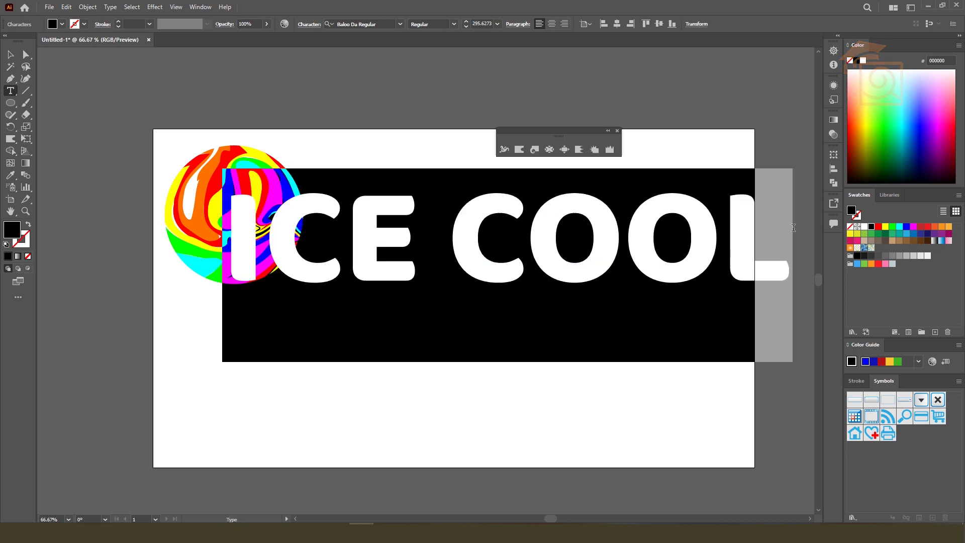
click(576, 265)
drag(473, 237, 728, 234)
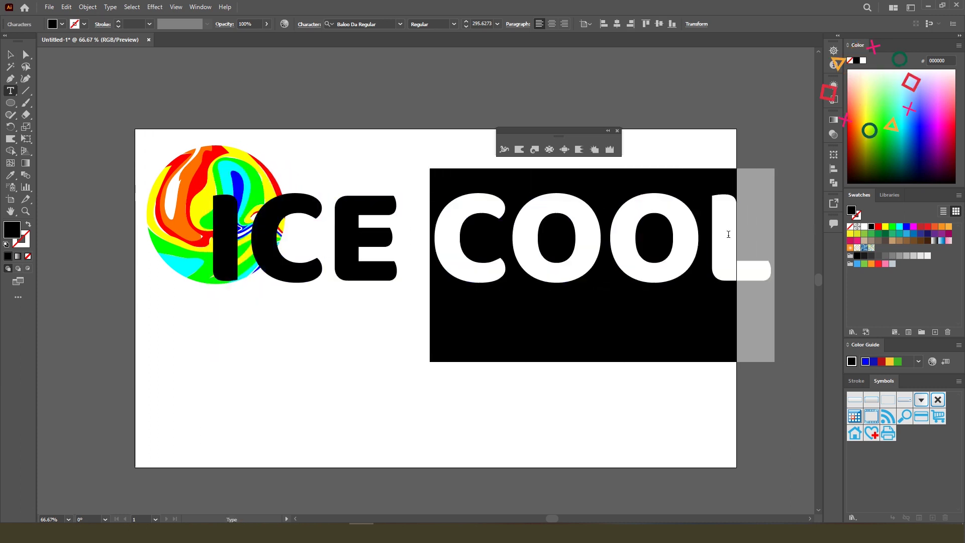
key(BackSpace)
key(BackSpace)
click(10, 55)
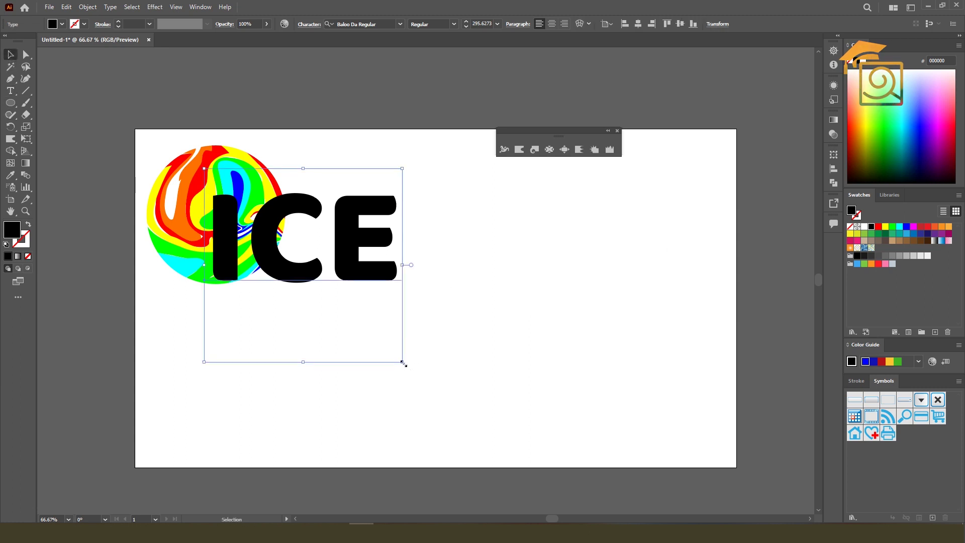
Move the ICE text to the right of the marbled circle and enlarge it to about 482 pt
drag(402, 362, 672, 405)
drag(377, 254, 533, 278)
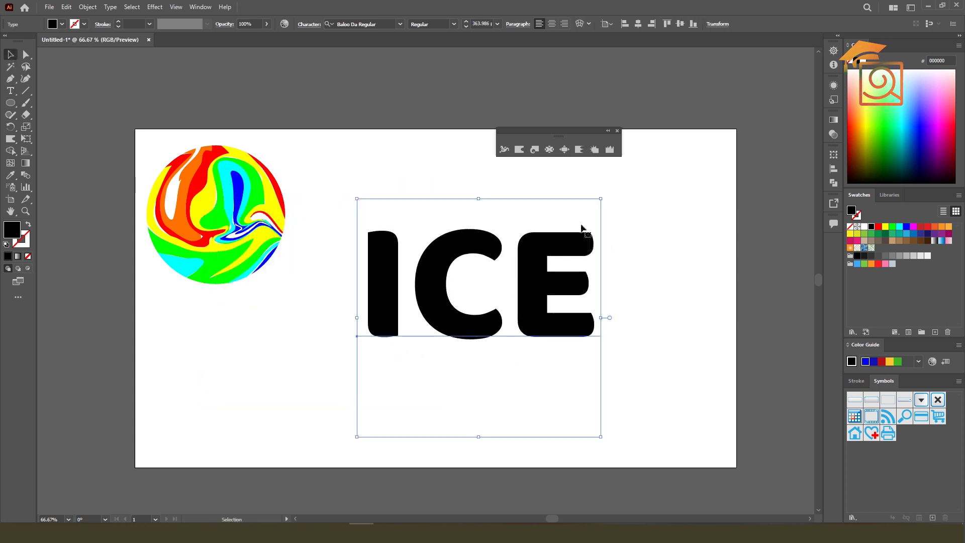
drag(597, 203, 636, 166)
click(638, 193)
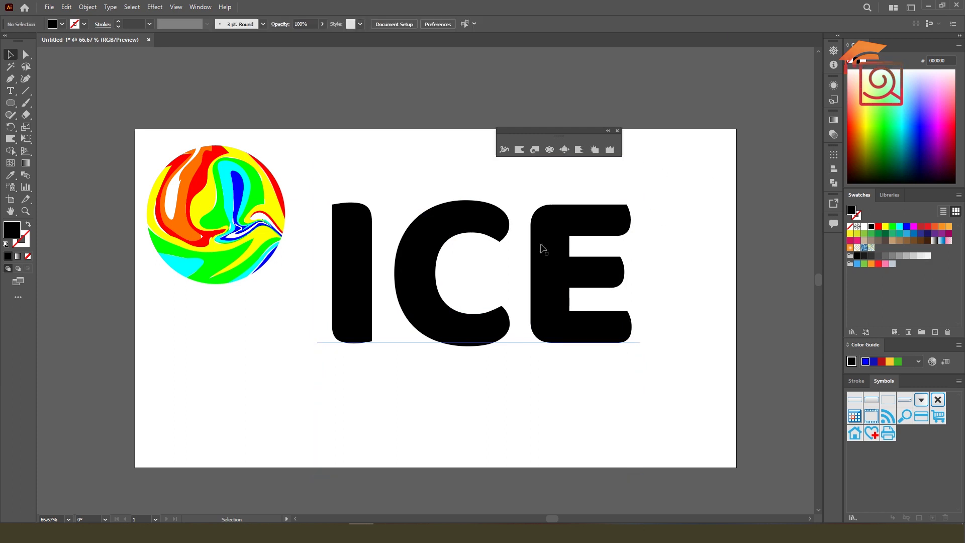
Convert the ICE text to outlines and deselect it
click(541, 250)
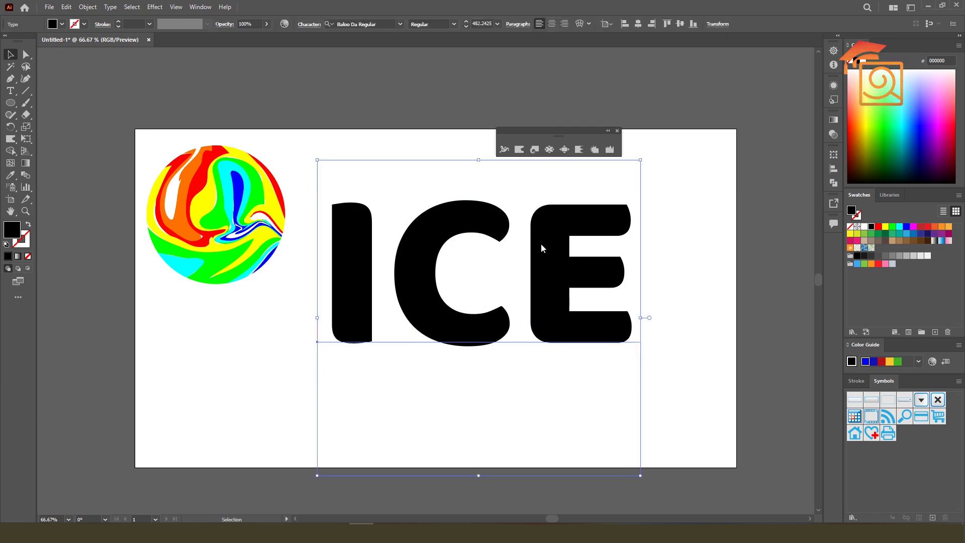
right_click(541, 248)
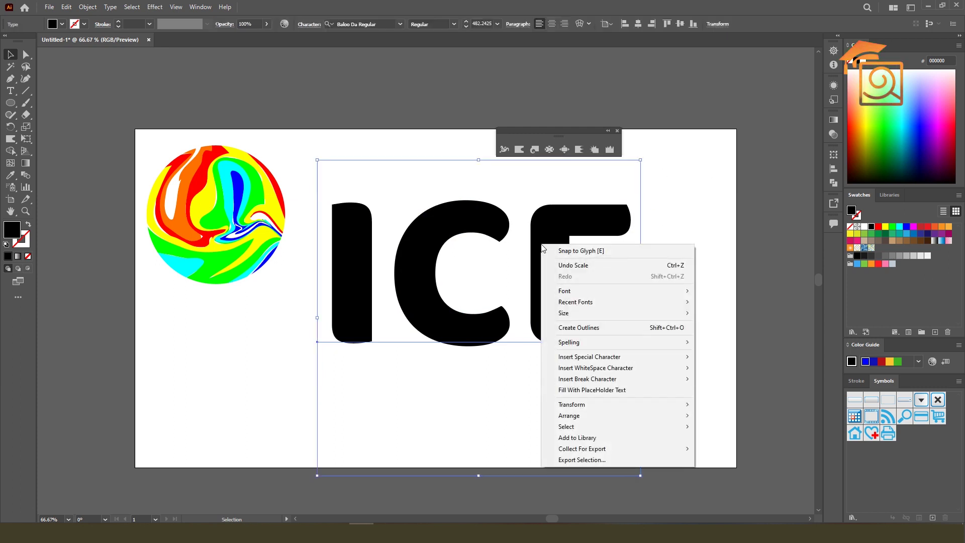
click(580, 327)
click(674, 283)
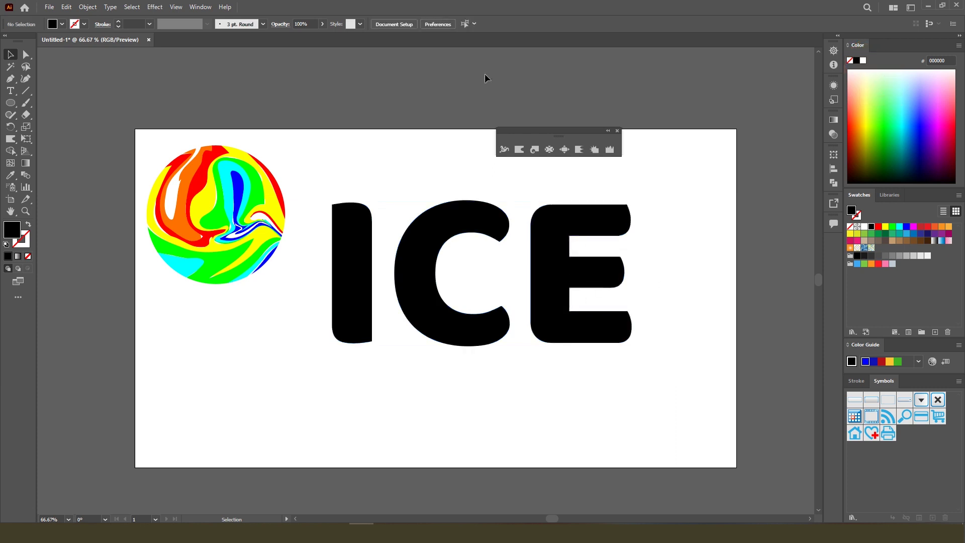
Accept the Warp Tool options with 70% intensity and resize the round warp brush on the artboard
double_click(520, 151)
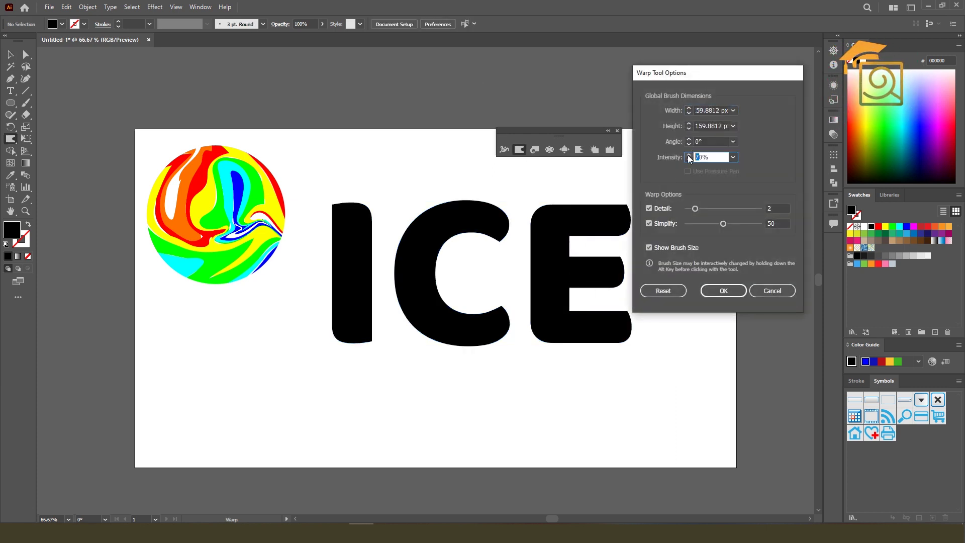
click(724, 291)
mouse_move(557, 300)
mouse_down()
mouse_move(577, 309)
mouse_move(552, 296)
mouse_move(537, 317)
mouse_up()
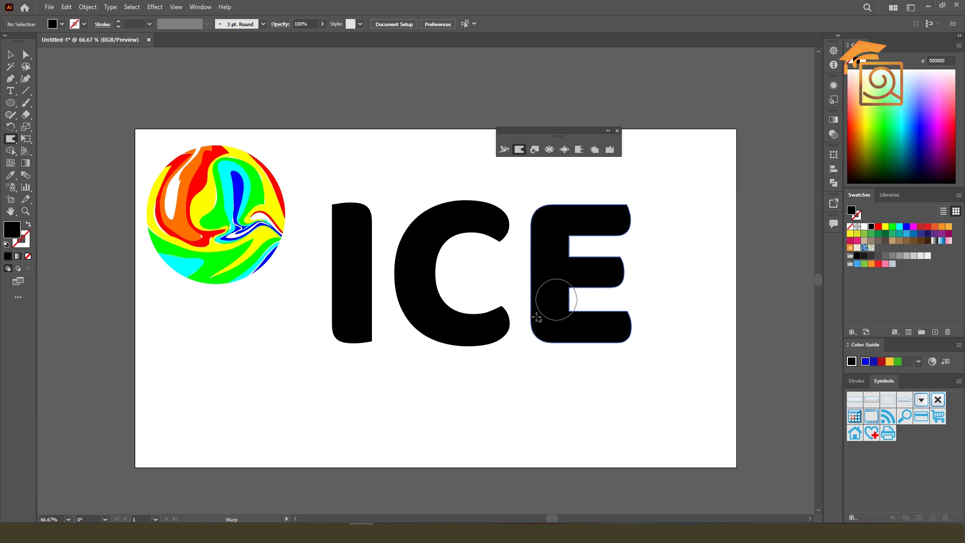
Warp the bottom edges of the E, C and I, plus the C's lower outer curve, into melting drips
scroll(614, 366, up, 1)
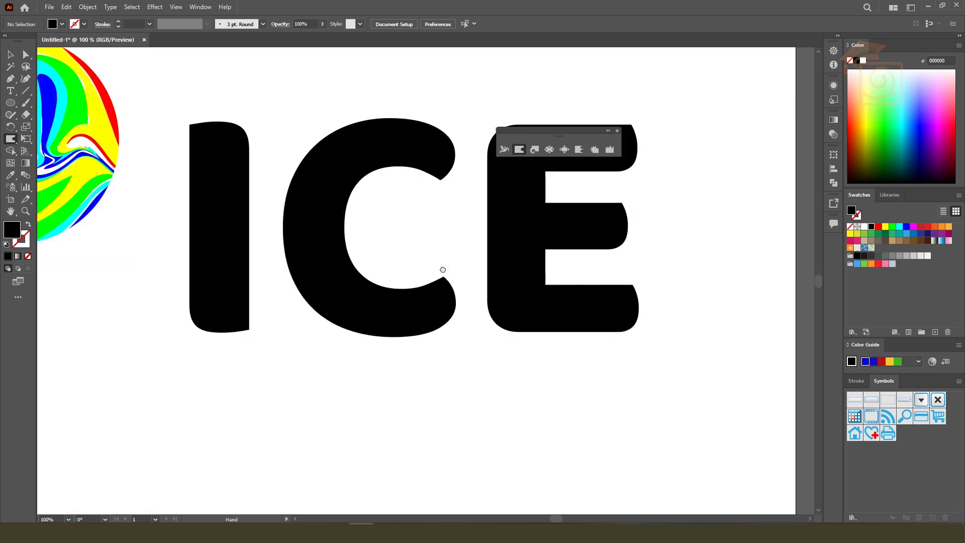
drag(442, 270, 441, 301)
mouse_move(617, 374)
mouse_down()
mouse_move(586, 366)
mouse_move(553, 379)
mouse_move(523, 351)
mouse_move(489, 384)
mouse_move(496, 370)
mouse_up()
drag(556, 383, 562, 397)
mouse_move(441, 343)
mouse_down()
mouse_move(417, 345)
mouse_move(439, 368)
mouse_move(360, 356)
mouse_move(353, 380)
mouse_move(332, 344)
mouse_move(304, 323)
mouse_move(284, 372)
mouse_up()
mouse_move(299, 270)
mouse_down()
mouse_move(287, 267)
mouse_move(273, 282)
mouse_up()
drag(232, 365, 235, 384)
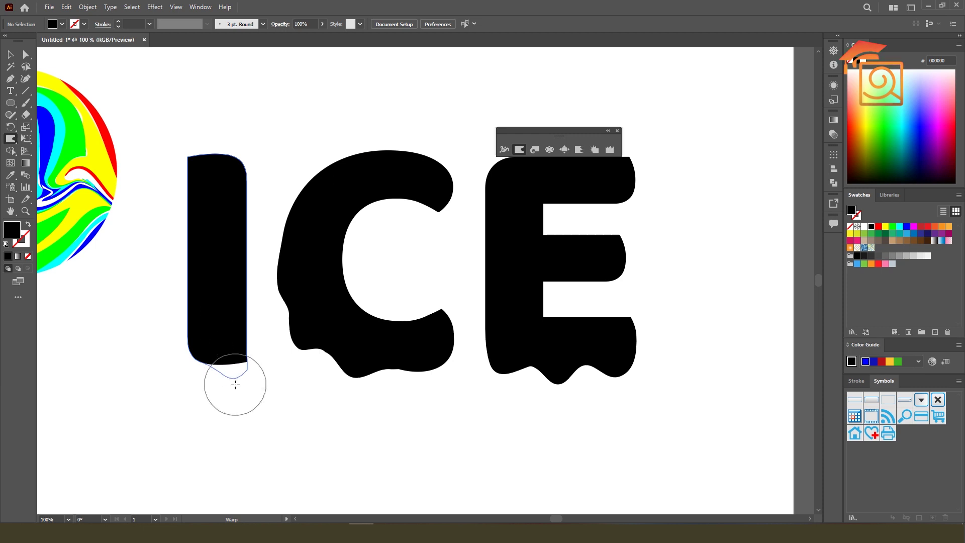
drag(186, 363, 185, 388)
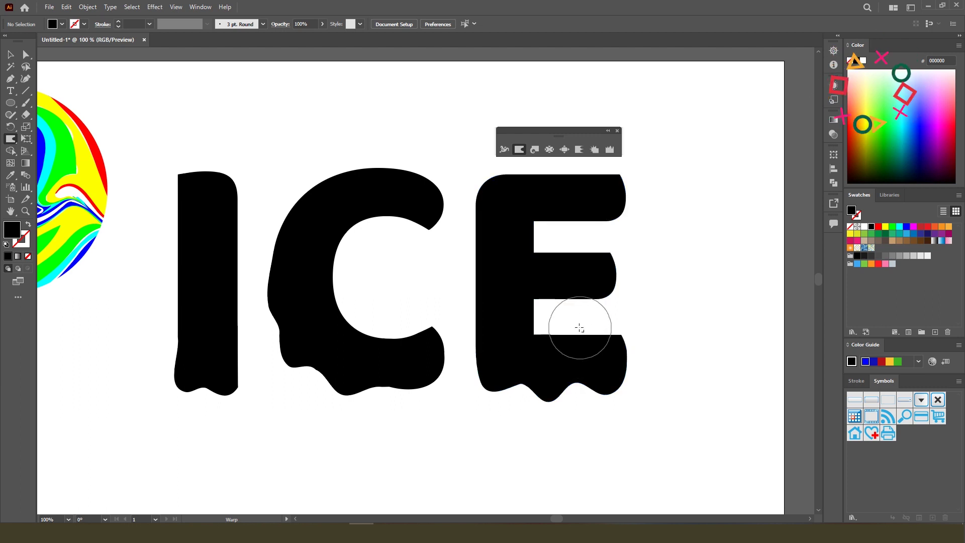
Shrink the warp brush and add small drips under the E's upper and middle arms, inside the C's top curve, and along the I's left edge
mouse_move(586, 335)
mouse_down()
mouse_move(576, 323)
mouse_move(576, 336)
mouse_move(620, 297)
mouse_move(575, 357)
mouse_up()
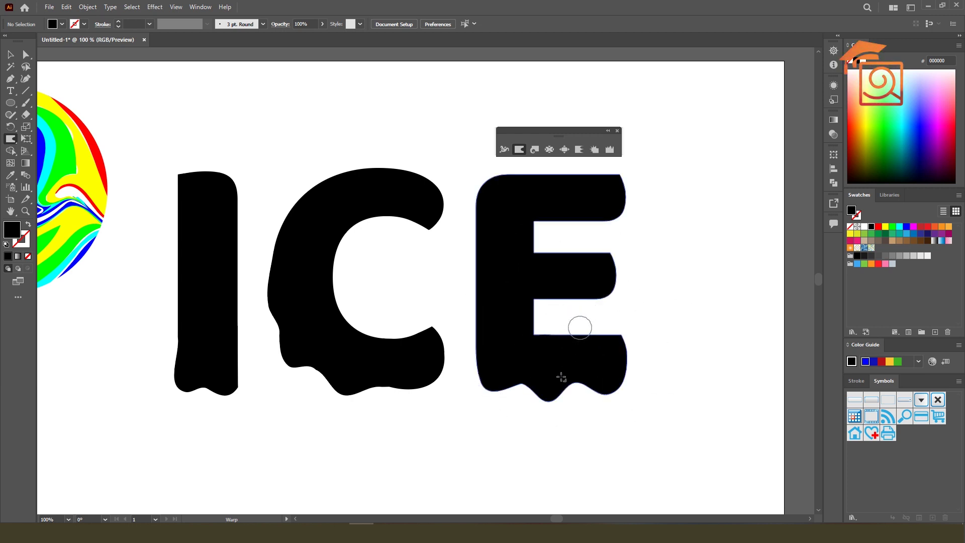
mouse_move(606, 309)
mouse_down()
mouse_move(568, 306)
mouse_move(552, 317)
mouse_move(534, 306)
mouse_up()
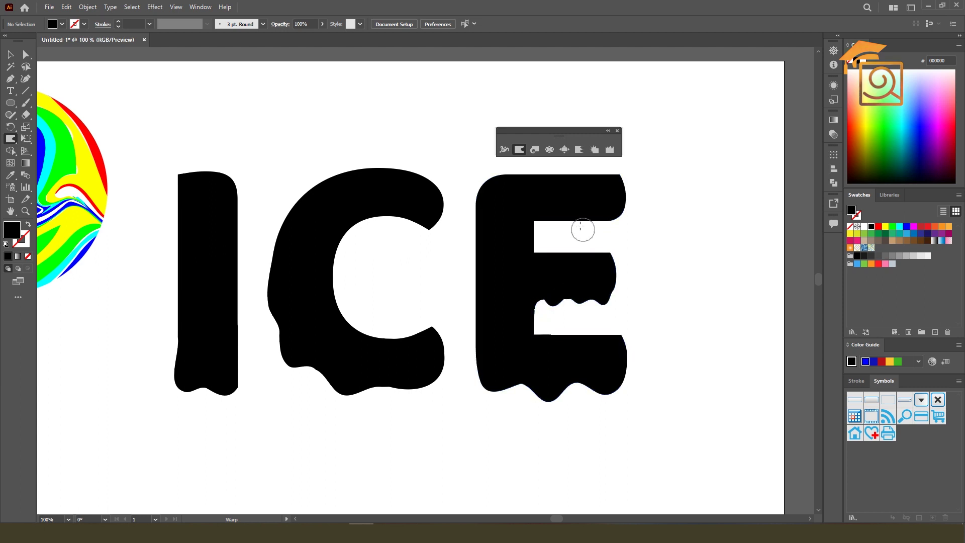
drag(540, 226, 536, 228)
mouse_move(370, 221)
mouse_down()
mouse_move(349, 246)
mouse_move(342, 237)
mouse_move(345, 276)
mouse_move(379, 209)
mouse_move(406, 240)
mouse_move(411, 225)
mouse_move(430, 250)
mouse_move(426, 226)
mouse_move(436, 247)
mouse_up()
drag(177, 193, 171, 274)
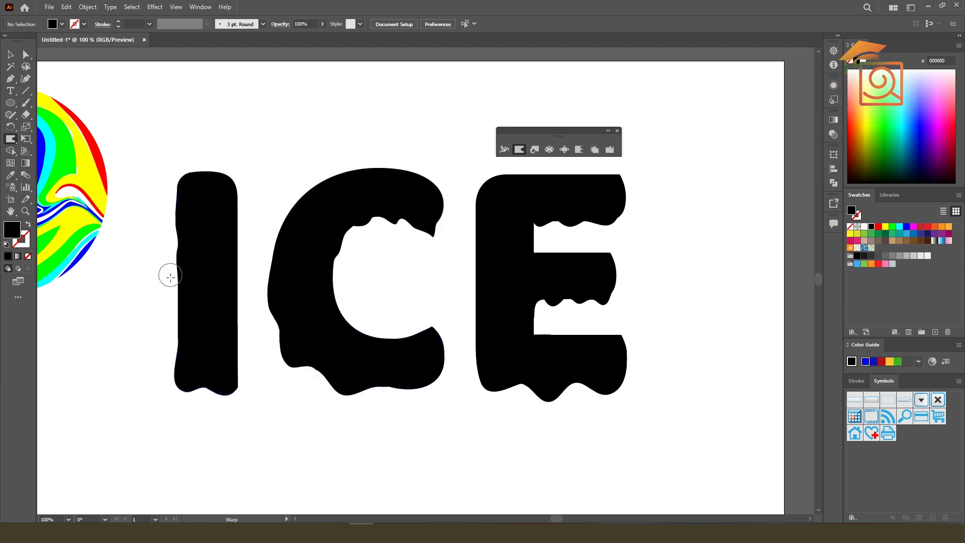
scroll(486, 304, down, 2)
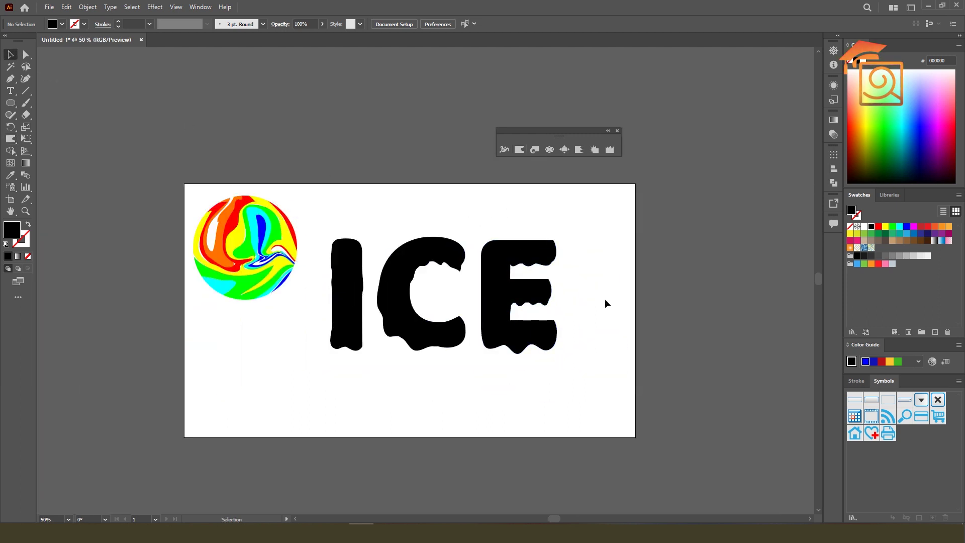
Move the marbled circle and the ICE lettering together off the artboard, above its upper-left corner
scroll(604, 299, up, 1)
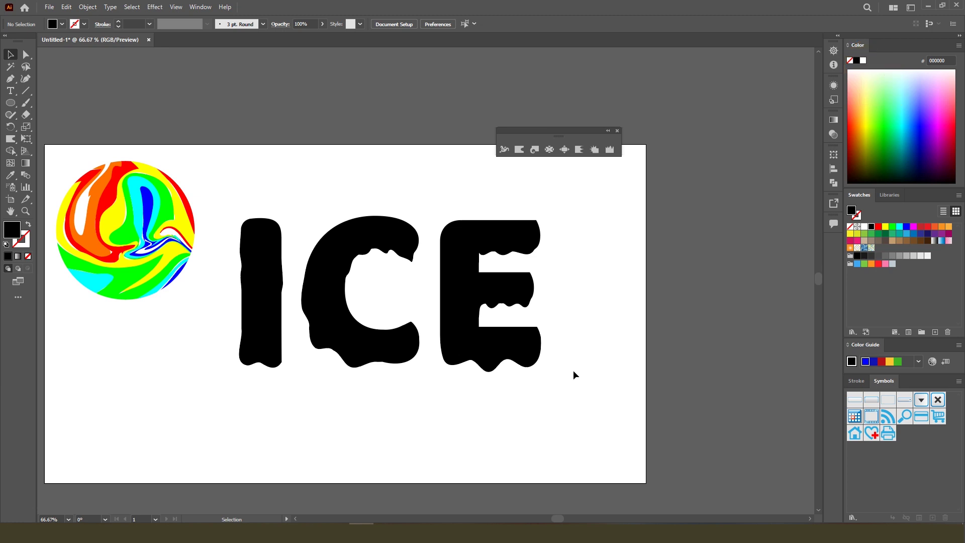
key(space)
drag(292, 419, 327, 411)
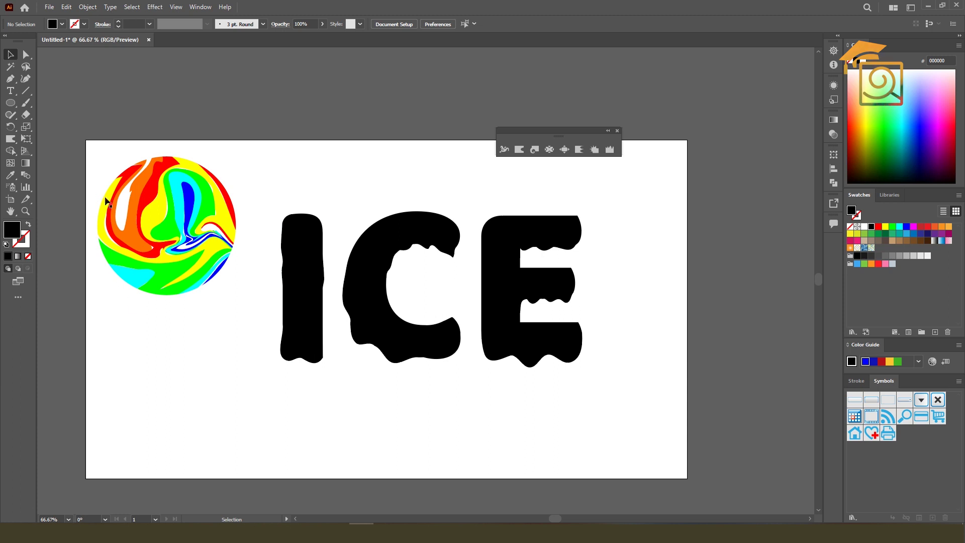
drag(103, 198, 93, 229)
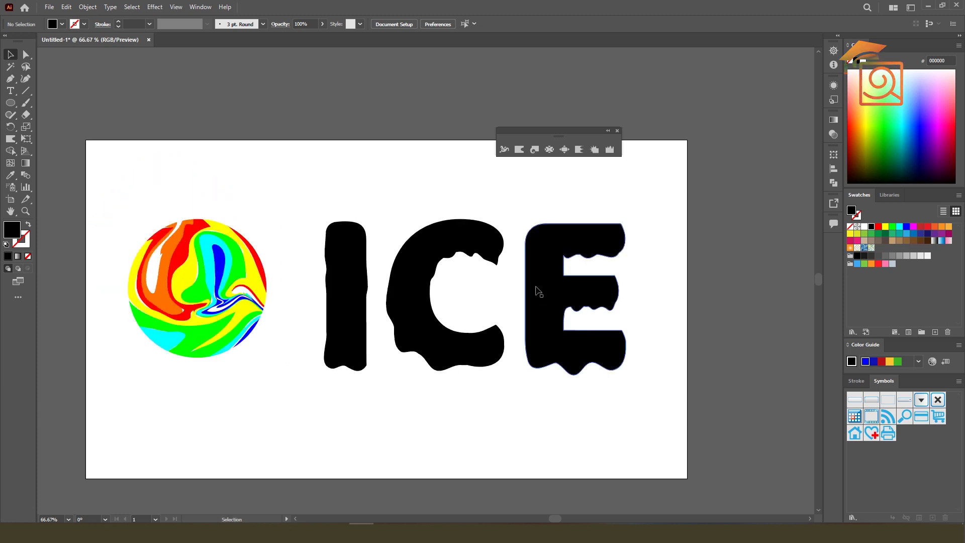
alt+scroll(537, 276, down, 1)
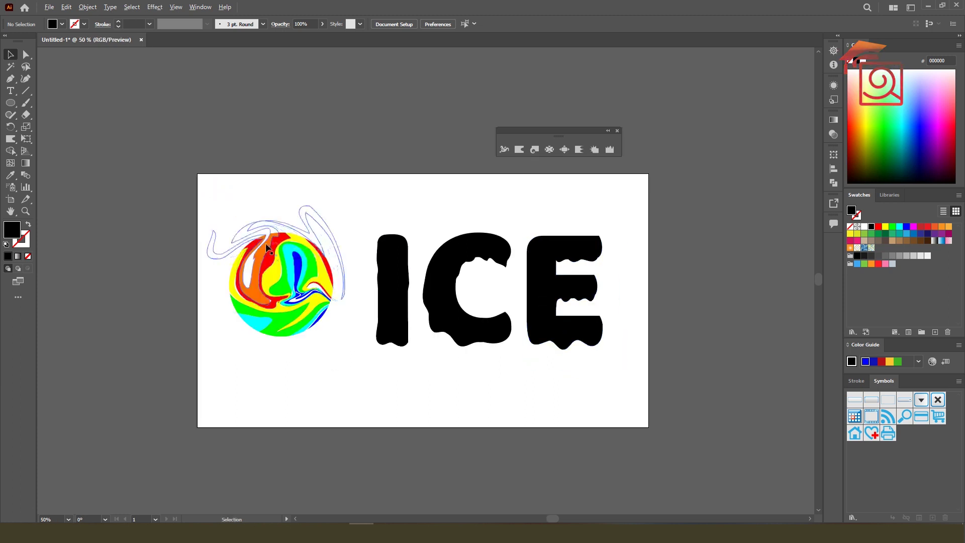
alt+scroll(297, 252, down, 1)
drag(211, 212, 569, 387)
alt+scroll(475, 306, down, 1)
drag(475, 306, 245, 158)
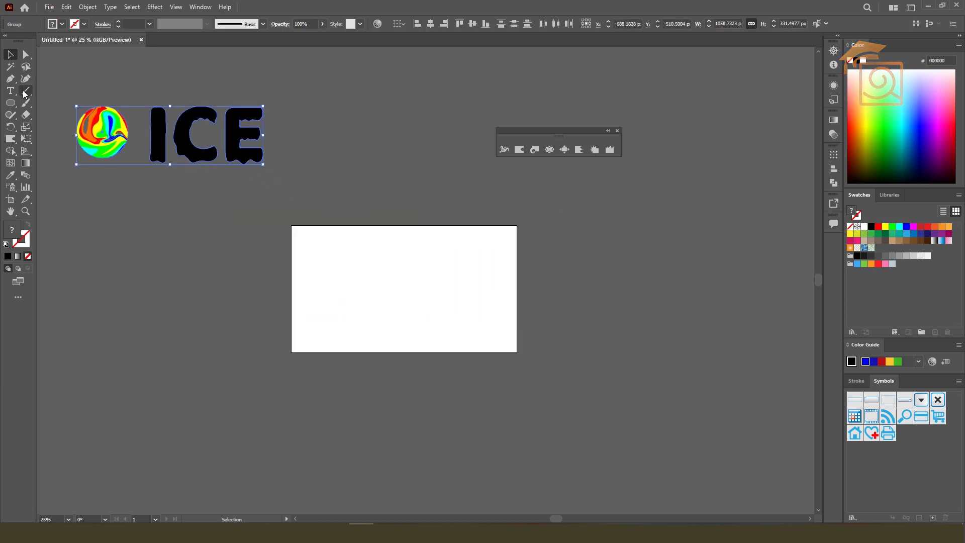
Draw an open wavy path with the Pen tool across the upper part of the artboard, extending past both sides
click(11, 79)
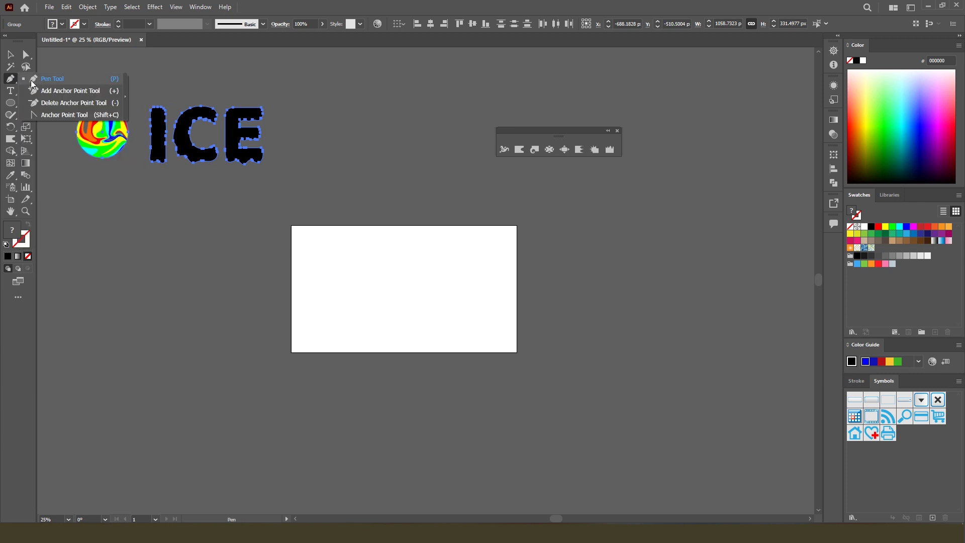
alt+scroll(480, 344, up, 1)
click(221, 194)
click(262, 199)
click(315, 209)
drag(323, 209, 544, 240)
click(12, 57)
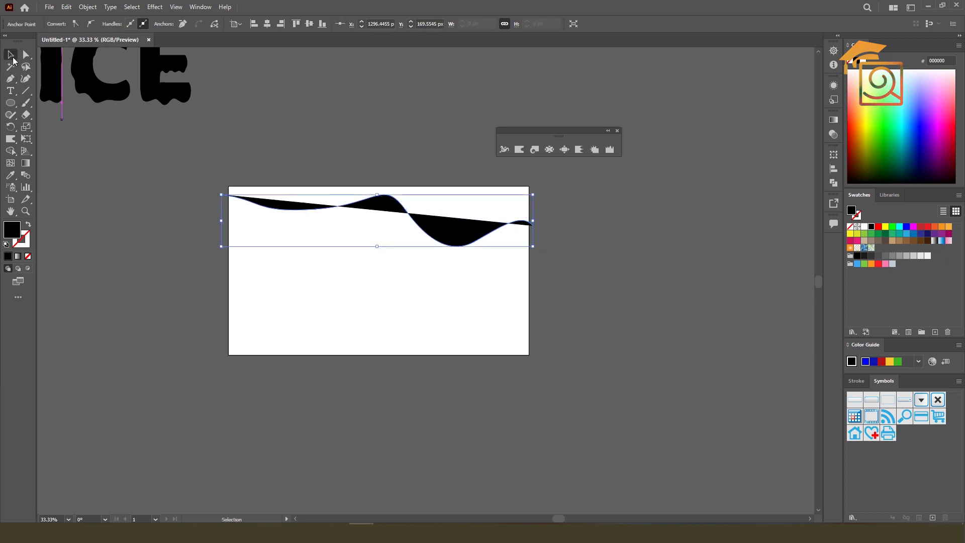
Give the wavy path no fill and a 3 pt stroke in blue 4790FF, and deselect it
click(28, 224)
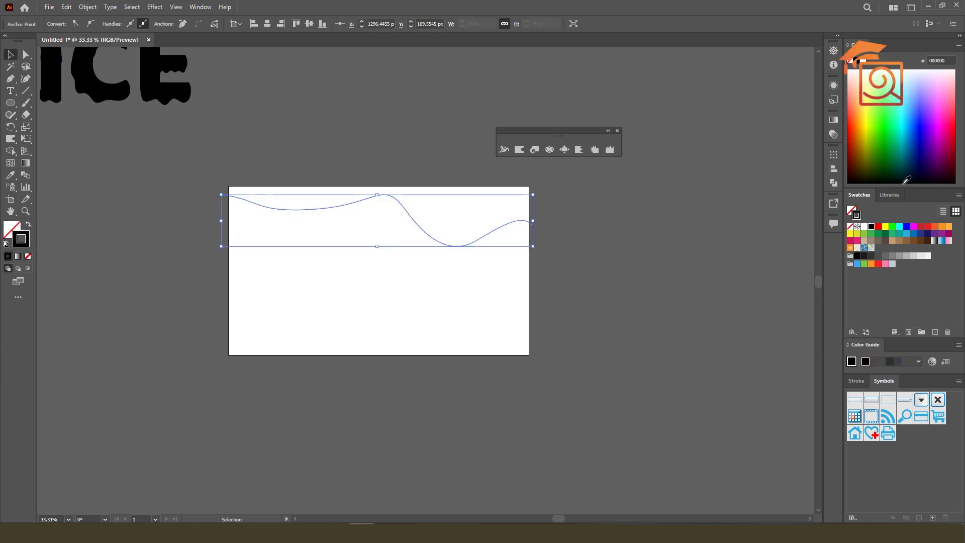
click(916, 117)
click(363, 234)
click(369, 202)
click(118, 22)
click(119, 22)
click(413, 377)
Start a second pen path at the artboard's left edge, just below the start of the first curve
click(11, 91)
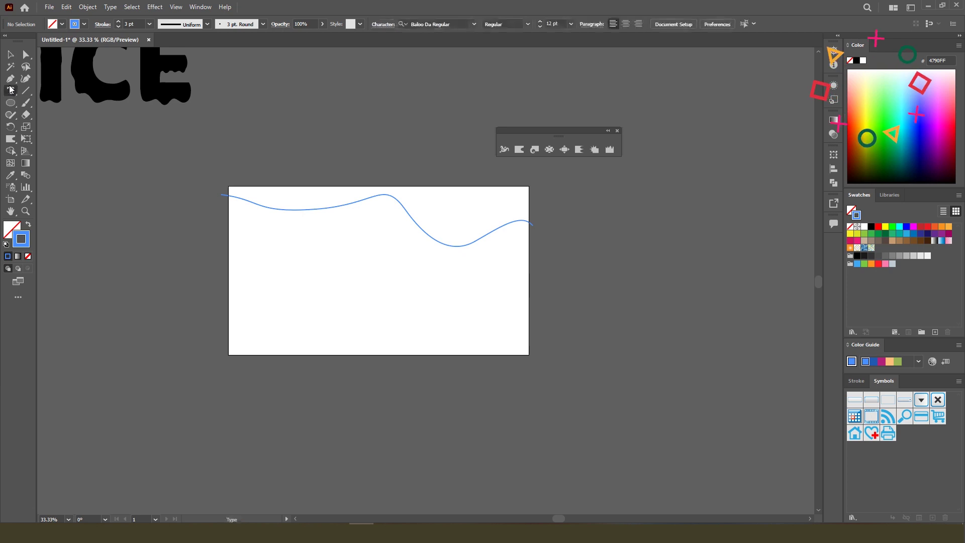
click(10, 80)
drag(221, 229, 253, 249)
drag(354, 239, 326, 227)
drag(279, 255, 291, 279)
drag(386, 284, 408, 282)
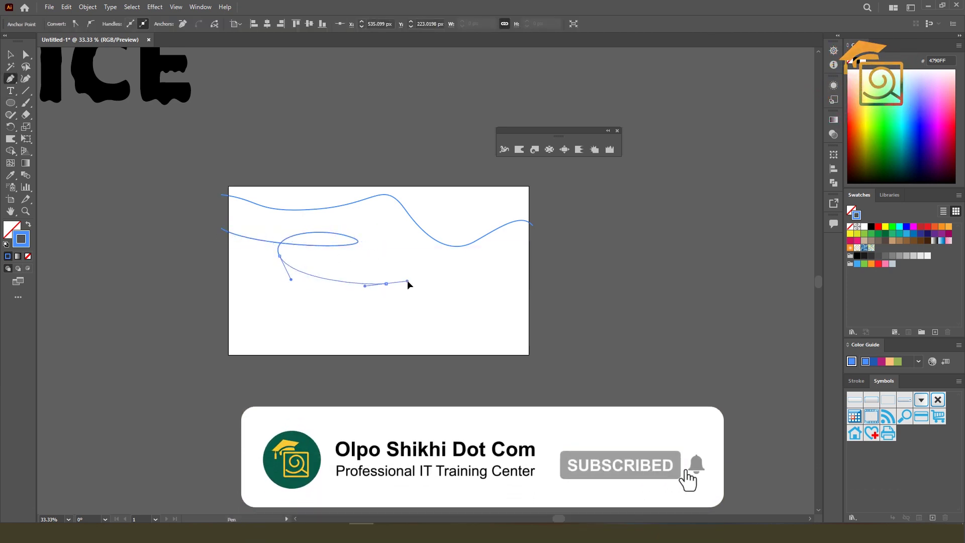
key(ctrl+z)
key(ctrl+z)
key(ctrl+z)
Continue the second path as a curve dipping near the artboard's lower middle and rising past its right edge, and end it
drag(342, 245, 497, 265)
click(546, 243)
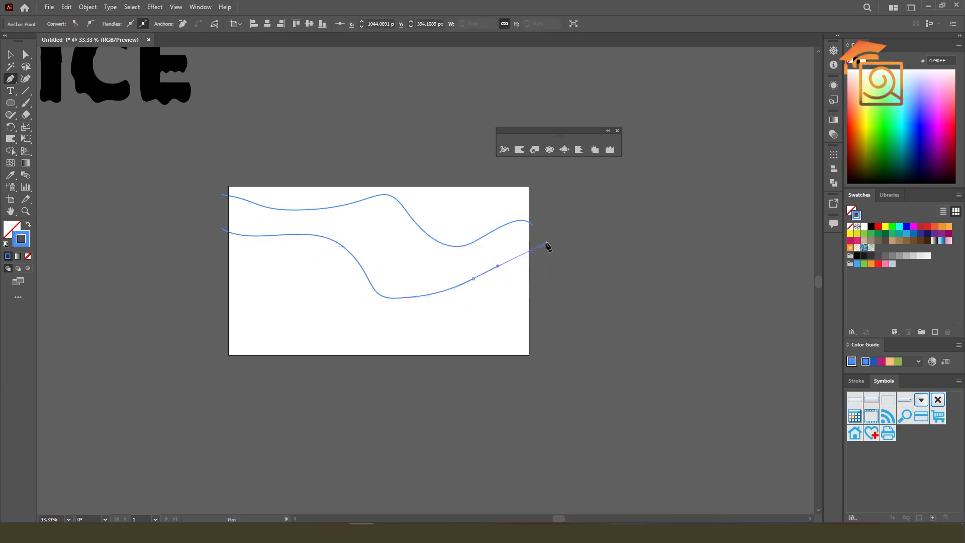
key(Escape)
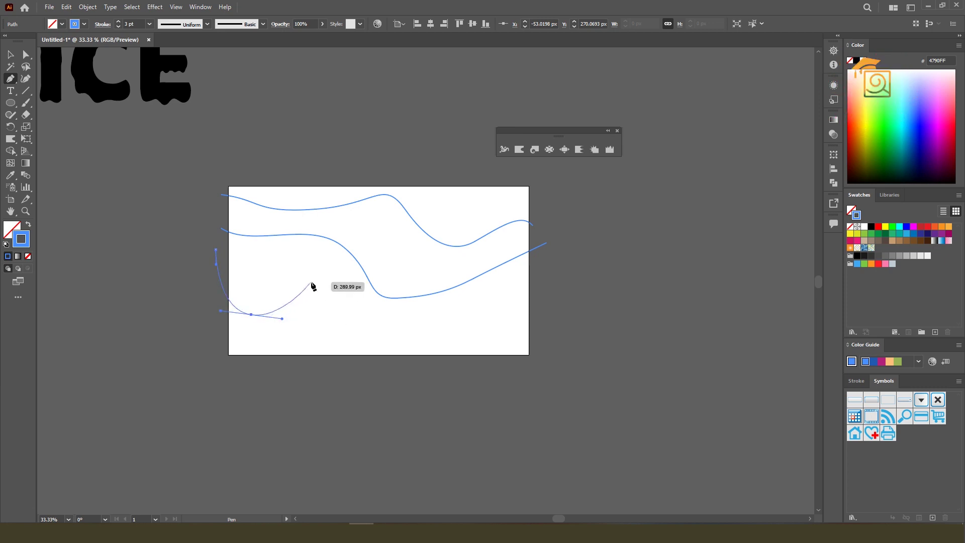
Draw a third wavy path across the lower part of the artboard, extending past both side edges, and end it
drag(330, 285, 346, 292)
drag(407, 333, 436, 339)
drag(543, 323, 552, 323)
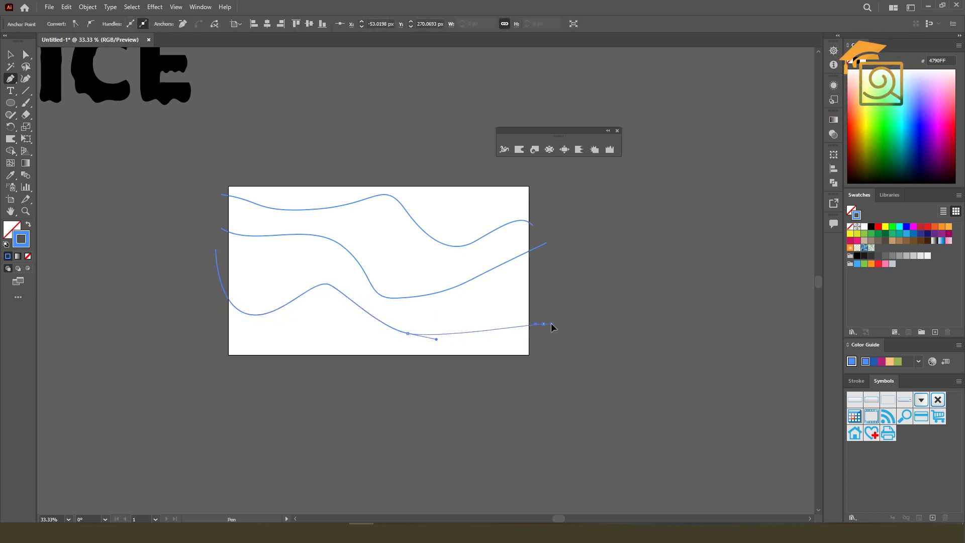
ctrl+click(578, 310)
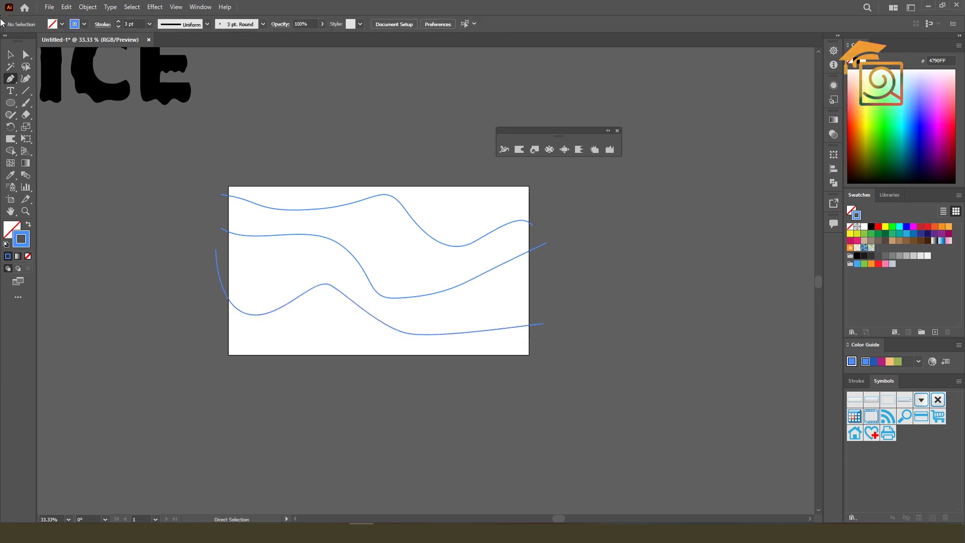
Select the three wavy paths and make a blend from them
click(10, 54)
key(ctrl+a)
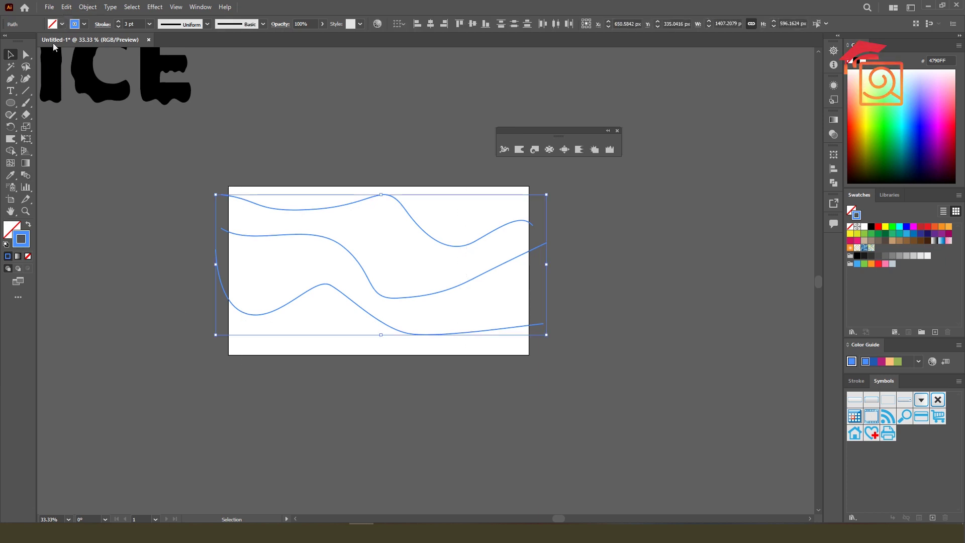
click(83, 10)
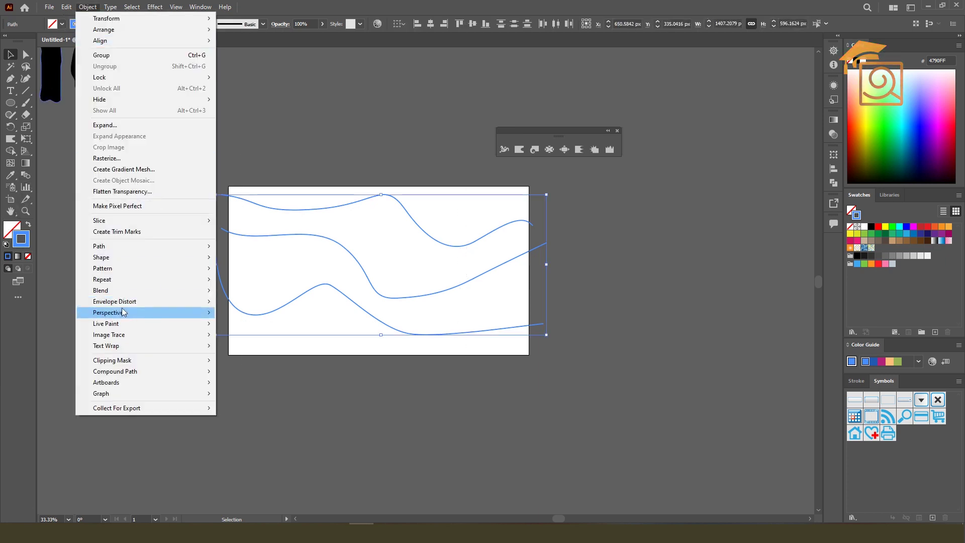
mouse_move(113, 294)
click(243, 292)
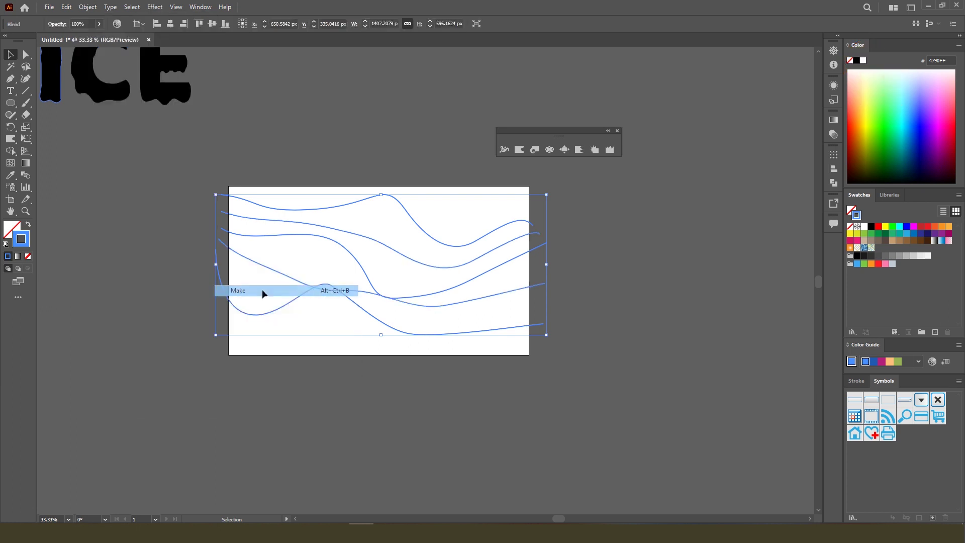
Set the blend's spacing to Specified Steps with 43 steps
double_click(26, 175)
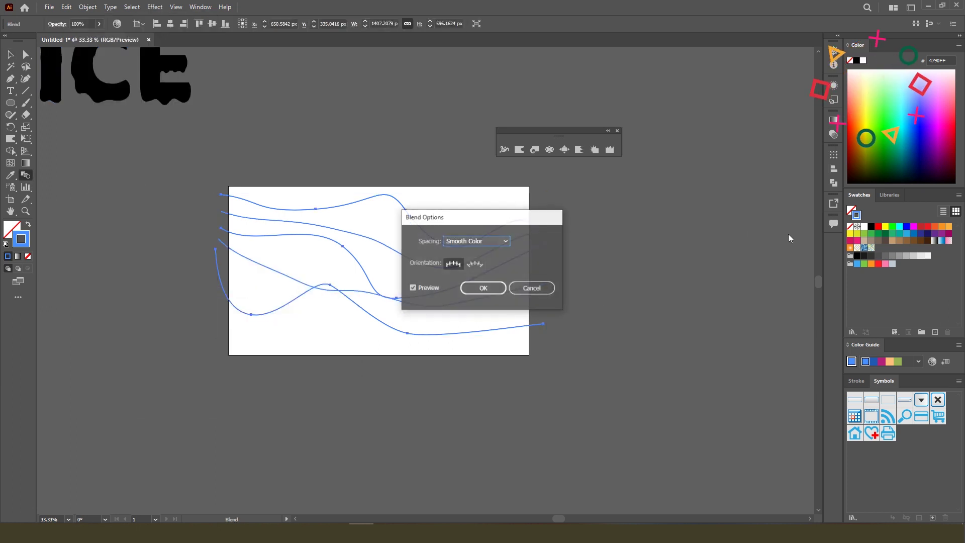
click(480, 240)
click(469, 259)
drag(483, 217, 754, 198)
scroll(801, 220, up, 20)
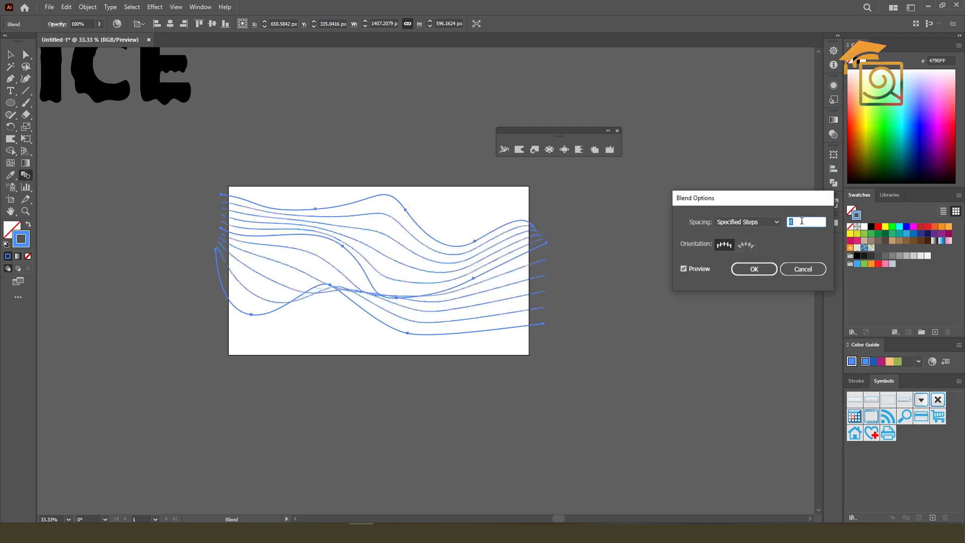
scroll(801, 220, up, 11)
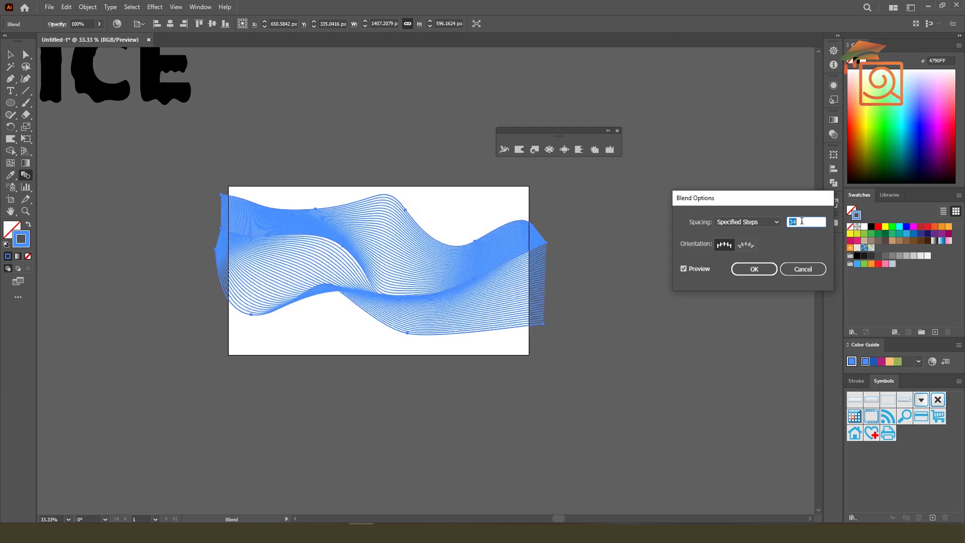
scroll(802, 218, up, 4)
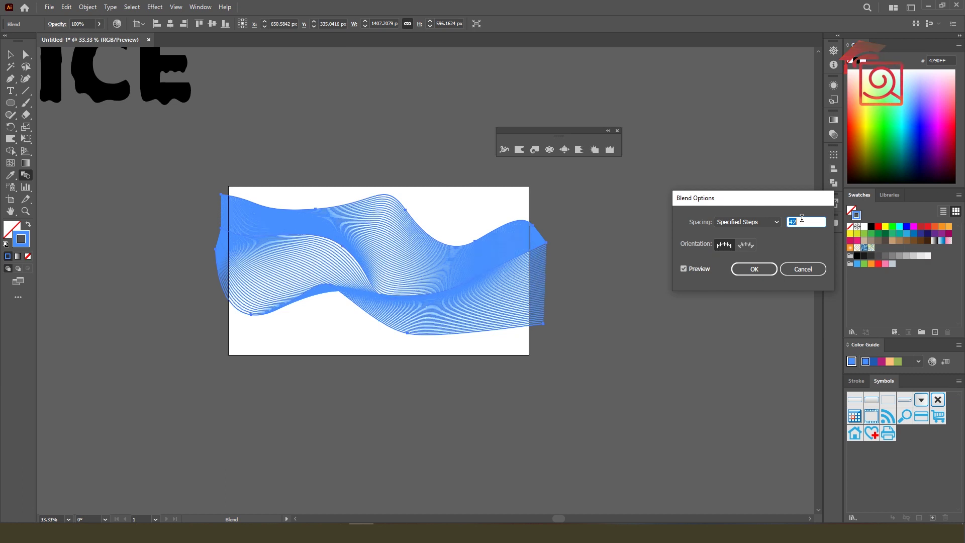
click(754, 269)
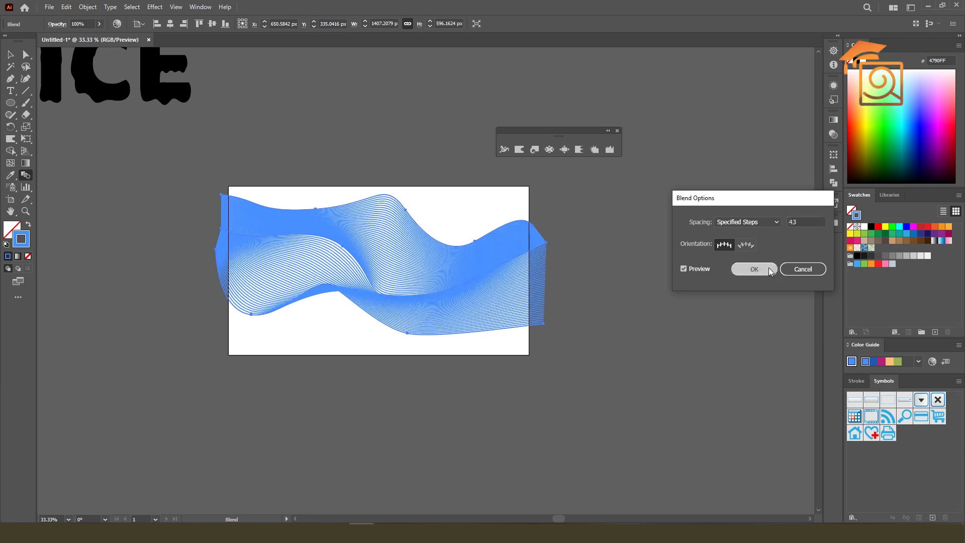
Expand the blended waves into individual paths and deselect them
click(10, 54)
click(411, 138)
click(416, 243)
click(87, 7)
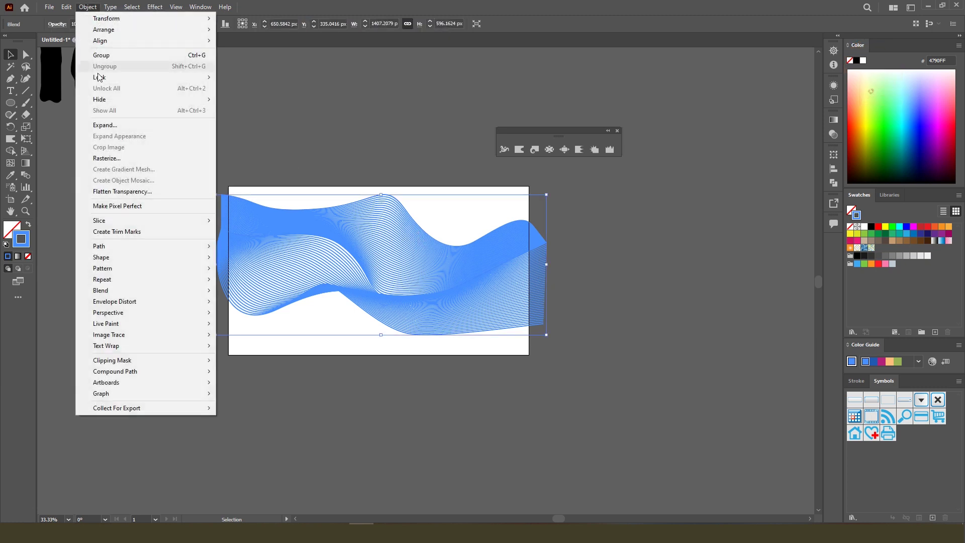
click(100, 123)
click(464, 329)
click(633, 312)
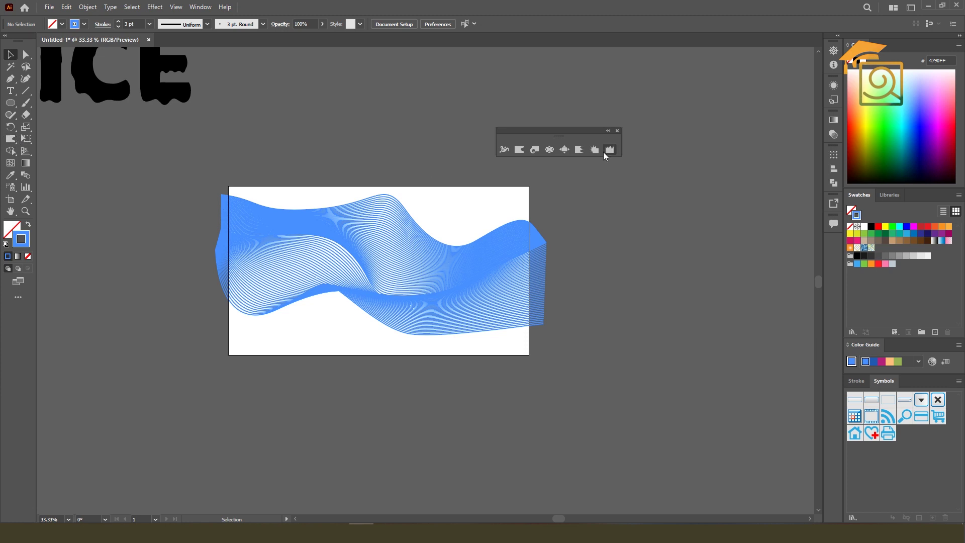
Distort the expanded lines with the Warp Tool, pulling peaks upward and dips downward across the whole wave mesh
click(519, 149)
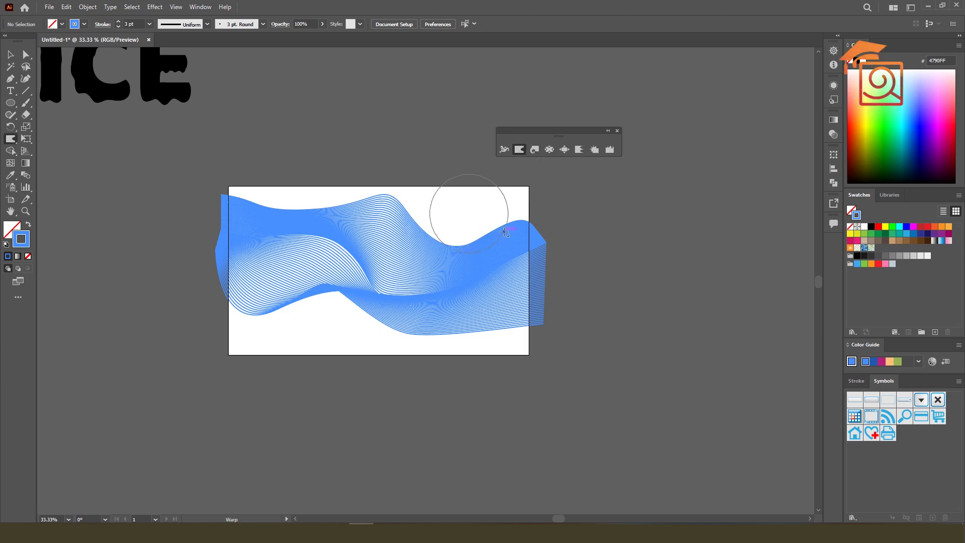
key(ctrl+plus)
drag(453, 245, 450, 319)
drag(217, 195, 183, 254)
drag(283, 302, 257, 373)
drag(231, 298, 204, 407)
drag(337, 334, 337, 396)
drag(347, 259, 375, 106)
mouse_move(384, 278)
mouse_down()
mouse_move(464, 155)
mouse_move(474, 107)
mouse_up()
drag(498, 266, 512, 137)
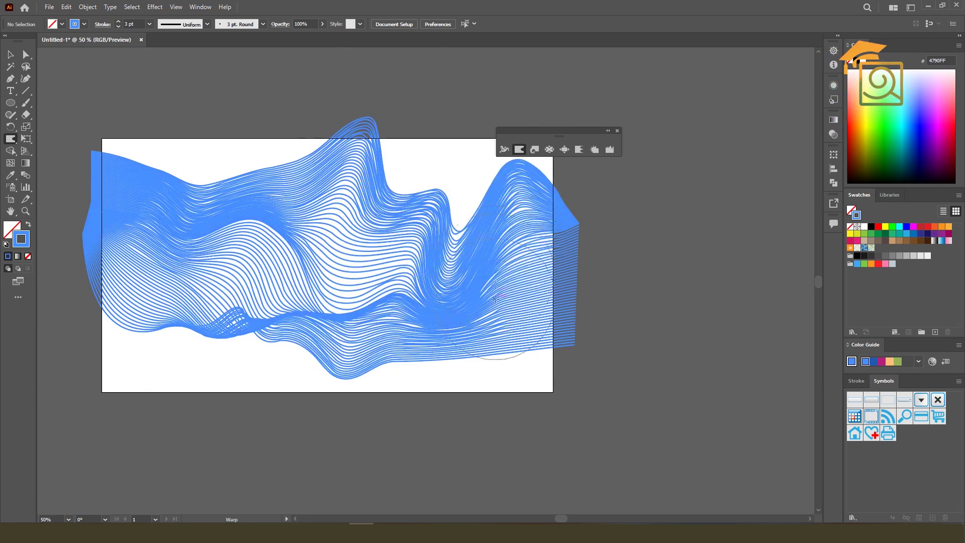
drag(501, 303, 530, 378)
drag(405, 338, 411, 405)
mouse_move(162, 246)
mouse_down()
mouse_move(177, 219)
mouse_move(205, 44)
mouse_up()
drag(129, 209, 150, 37)
drag(132, 347, 140, 519)
drag(198, 327, 186, 480)
drag(252, 322, 271, 379)
drag(302, 339, 326, 419)
click(9, 56)
scroll(333, 293, down, 2)
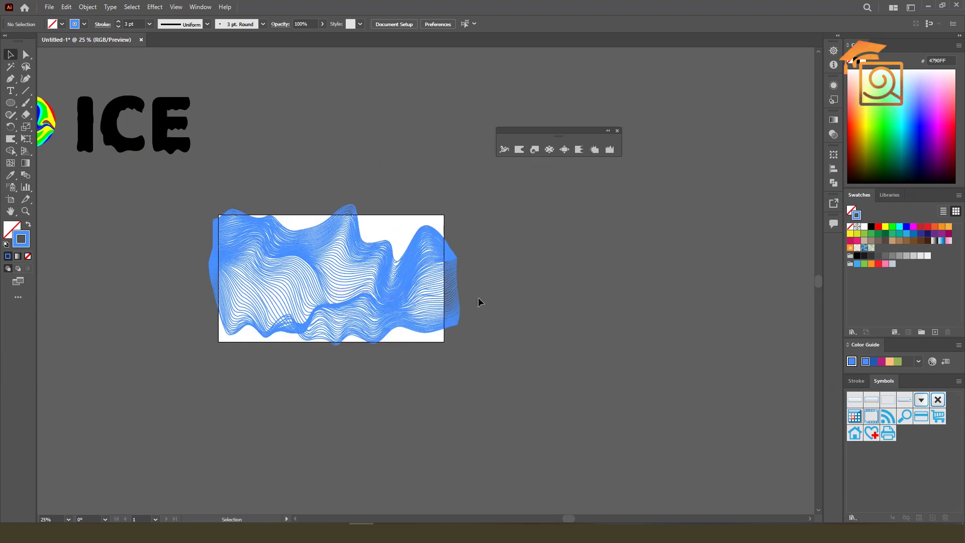
Set the warped line group's stroke to 0.5 pt and its opacity to 20%, and deselect it to inspect the result
drag(506, 401, 507, 401)
click(119, 27)
click(118, 27)
click(119, 27)
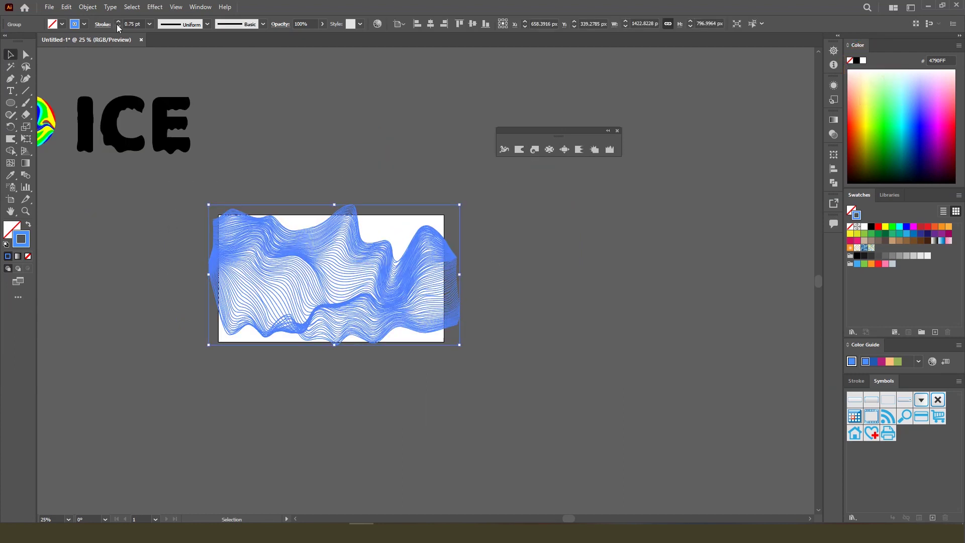
click(300, 22)
text(20)
key(Return)
click(602, 335)
scroll(319, 340, up, 2)
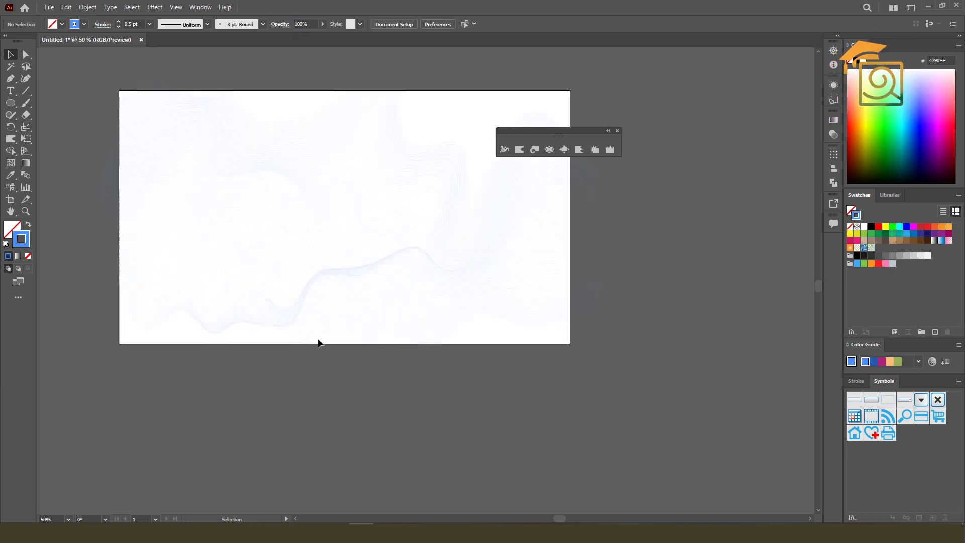
scroll(502, 251, up, 2)
scroll(366, 243, up, 1)
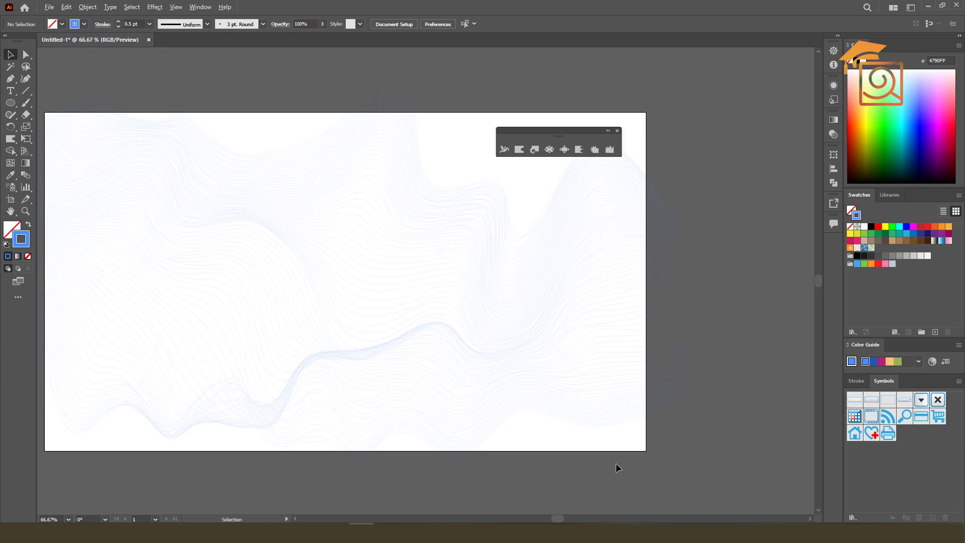
Delete the warped line group from the artboard
scroll(315, 278, down, 3)
click(240, 244)
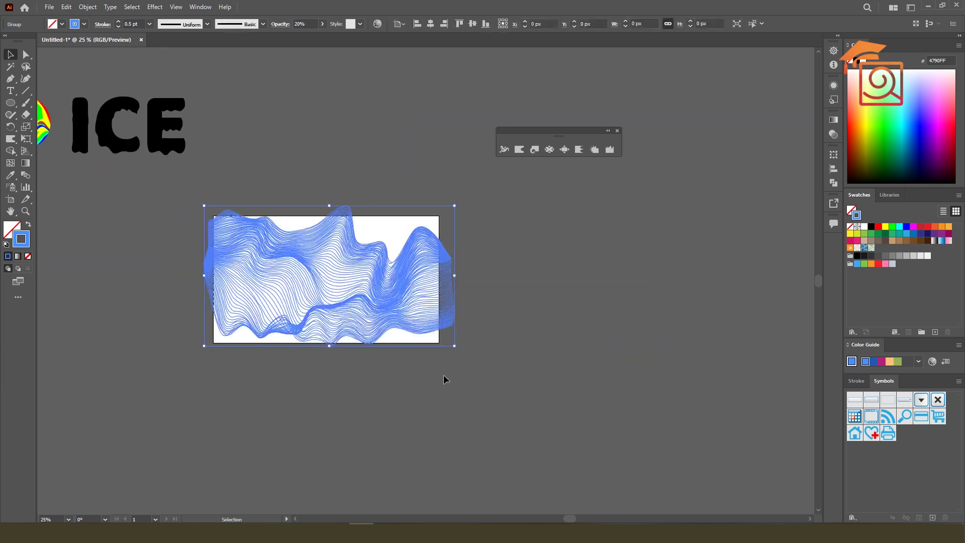
click(427, 361)
Draw a horizontal line about 1326 px long just inside the artboard's top edge, extending past both sides
click(26, 91)
drag(210, 219, 444, 219)
click(10, 56)
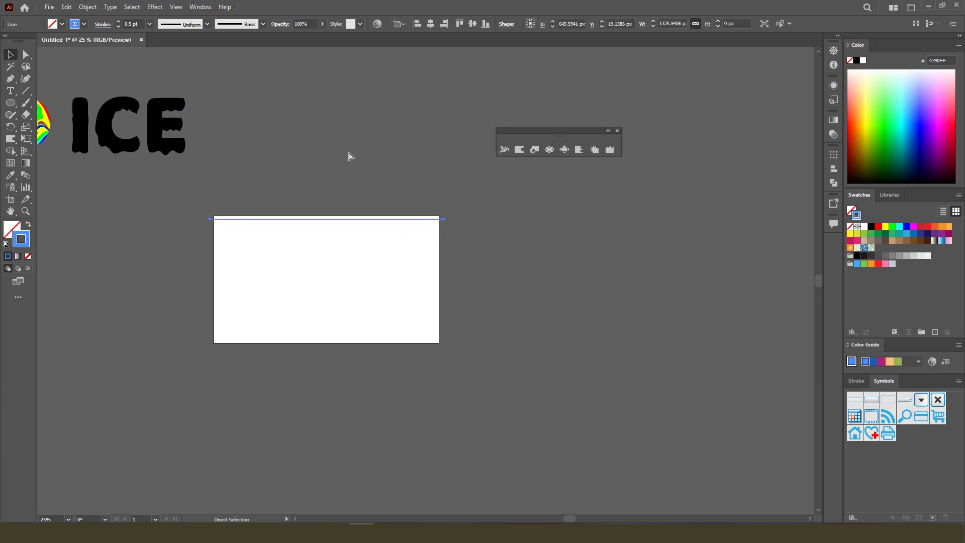
Copy the line about 11 px lower, repeat the copy down to the artboard's bottom edge, and select all the lines
scroll(328, 215, up, 1)
drag(328, 219, 328, 222)
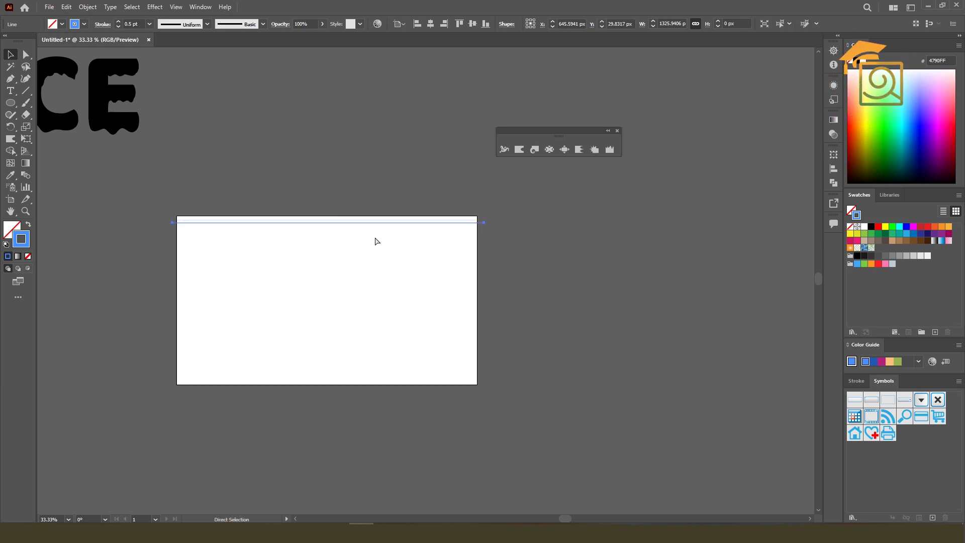
key(ctrl+d)
key(ctrl+d)
key(ctrl+d)
key(ctrl+d)
key(ctrl+d)
key(ctrl+d)
key(ctrl+d)
key(ctrl+d)
key(ctrl+d)
key(ctrl+d)
key(ctrl+d)
key(ctrl+d)
key(ctrl+d)
key(ctrl+d)
key(ctrl+d)
key(ctrl+d)
key(ctrl+d)
key(ctrl+d)
key(ctrl+d)
key(ctrl+d)
key(ctrl+d)
key(ctrl+d)
key(ctrl+d)
key(ctrl+d)
key(ctrl+d)
key(ctrl+d)
key(ctrl+d)
key(ctrl+d)
key(ctrl+d)
key(ctrl+d)
key(ctrl+d)
key(ctrl+d)
key(ctrl+d)
key(ctrl+d)
key(ctrl+d)
key(ctrl+d)
key(ctrl+d)
key(ctrl+d)
key(ctrl+d)
key(ctrl+d)
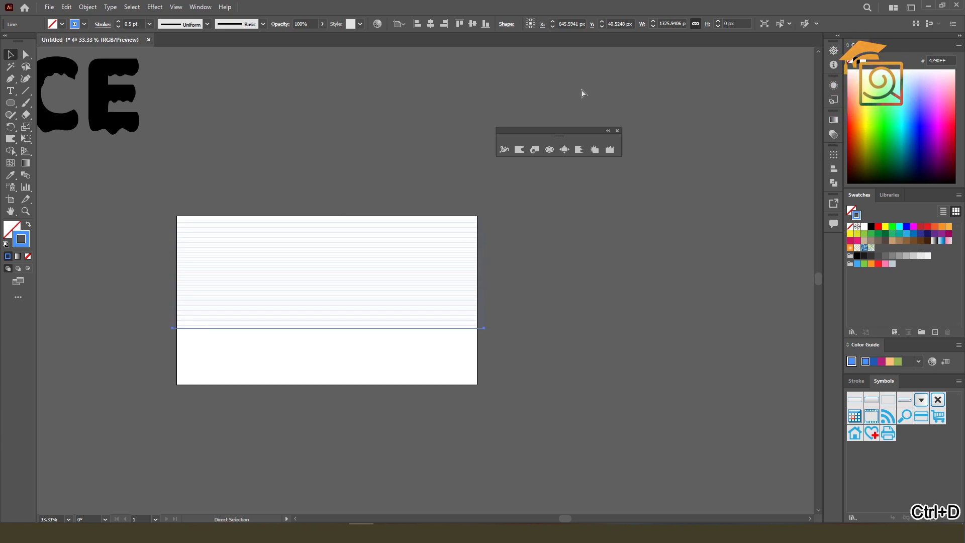
drag(86, 163, 555, 452)
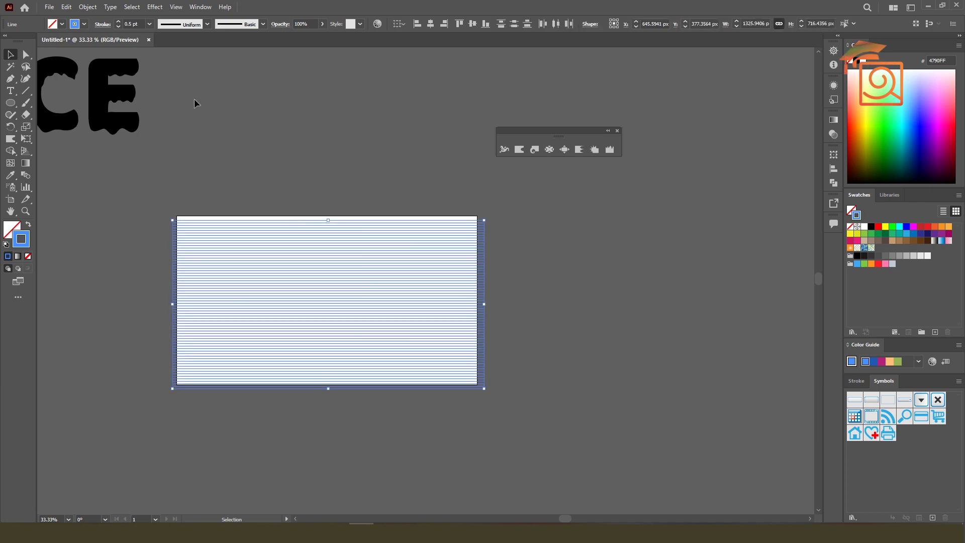
Set the stroke weight of all the selected horizontal lines to 2 pt
click(119, 21)
click(119, 21)
click(119, 21)
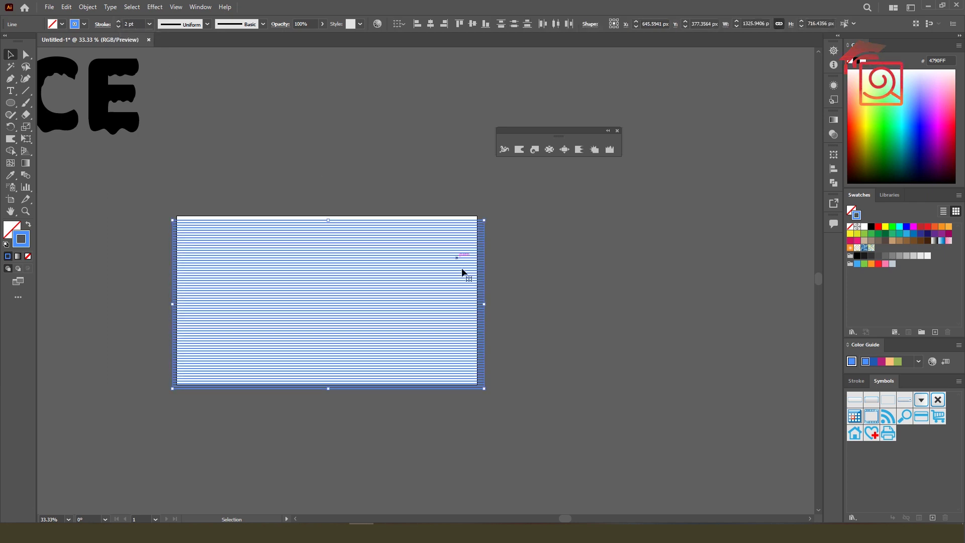
Warp the selected lines into large flowing waves across the whole artboard with the Warp Tool, pulling parts past its edges, and deselect them
scroll(263, 336, up, 1)
drag(642, 343, 632, 323)
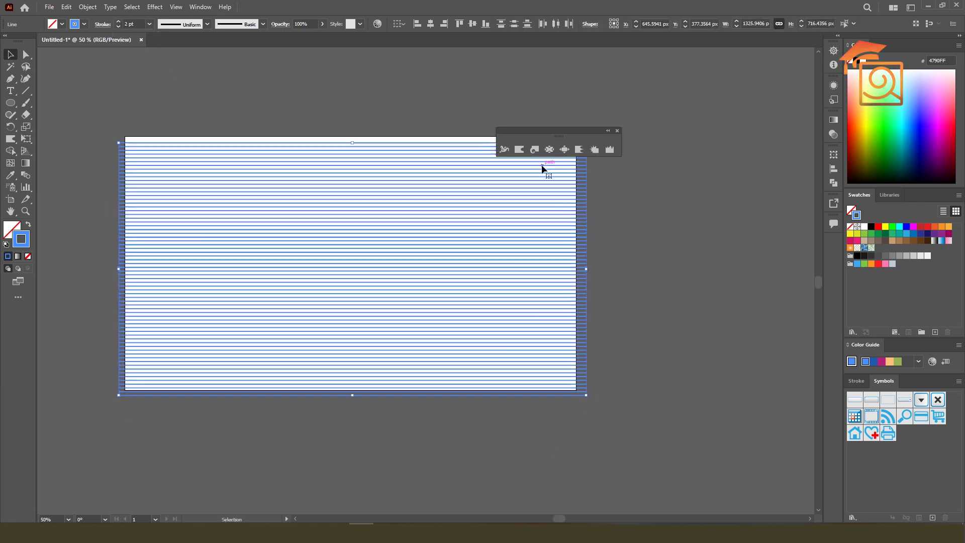
click(518, 150)
scroll(302, 293, down, 1)
mouse_move(301, 293)
mouse_down()
mouse_move(246, 194)
mouse_move(251, 342)
mouse_move(269, 334)
mouse_move(377, 184)
mouse_move(420, 234)
mouse_move(374, 327)
mouse_move(392, 357)
mouse_move(538, 273)
mouse_move(565, 283)
mouse_up()
drag(201, 183, 108, 344)
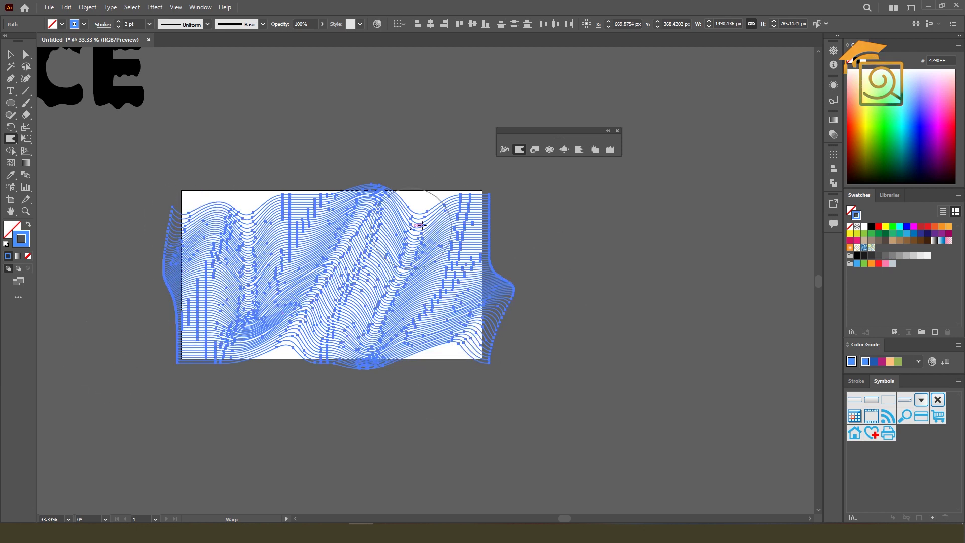
drag(470, 199, 520, 231)
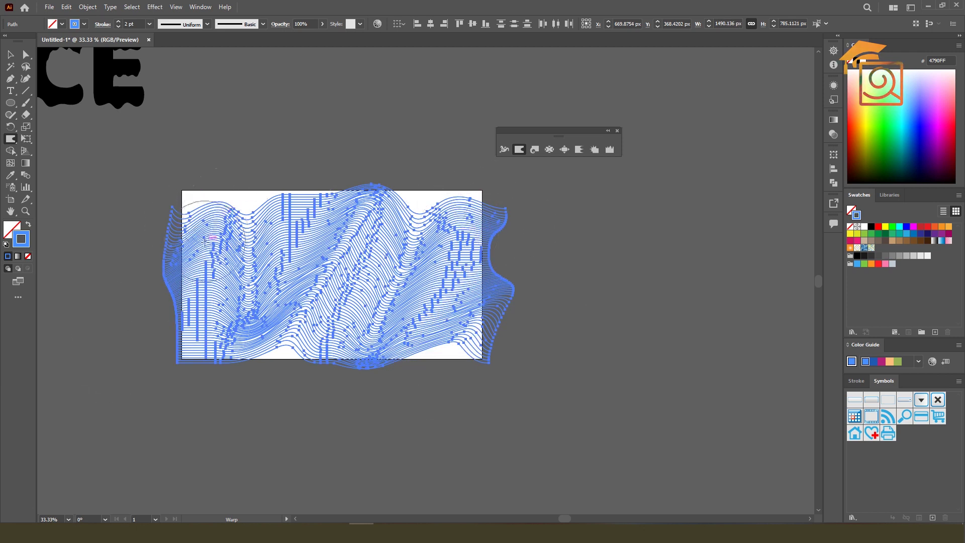
drag(217, 245, 225, 156)
drag(193, 206, 143, 243)
drag(294, 241, 311, 156)
drag(374, 246, 442, 173)
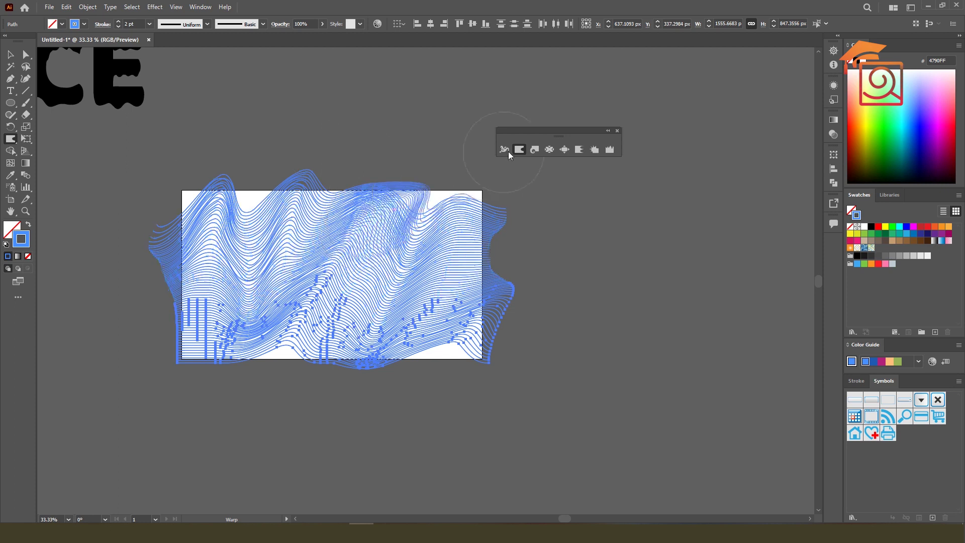
drag(435, 241, 503, 176)
drag(251, 322, 252, 369)
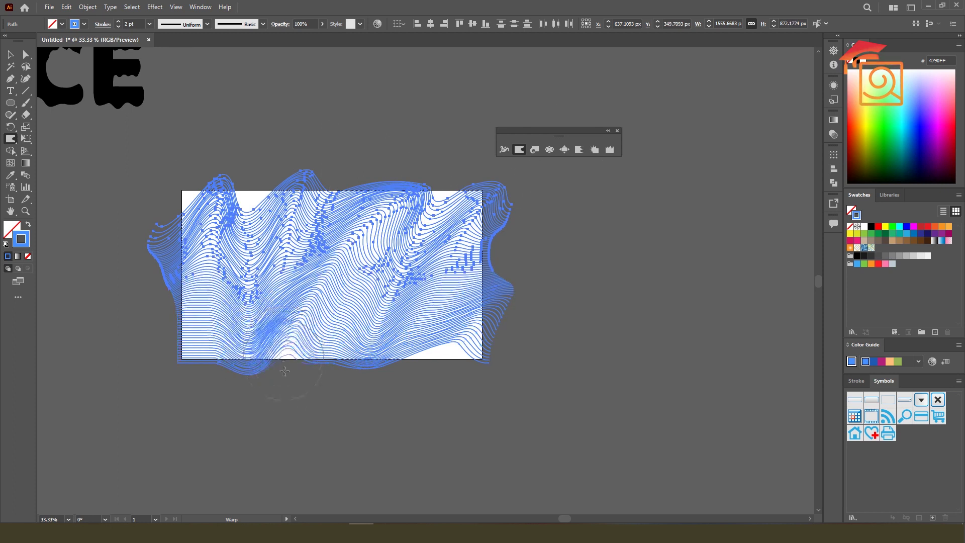
key(v)
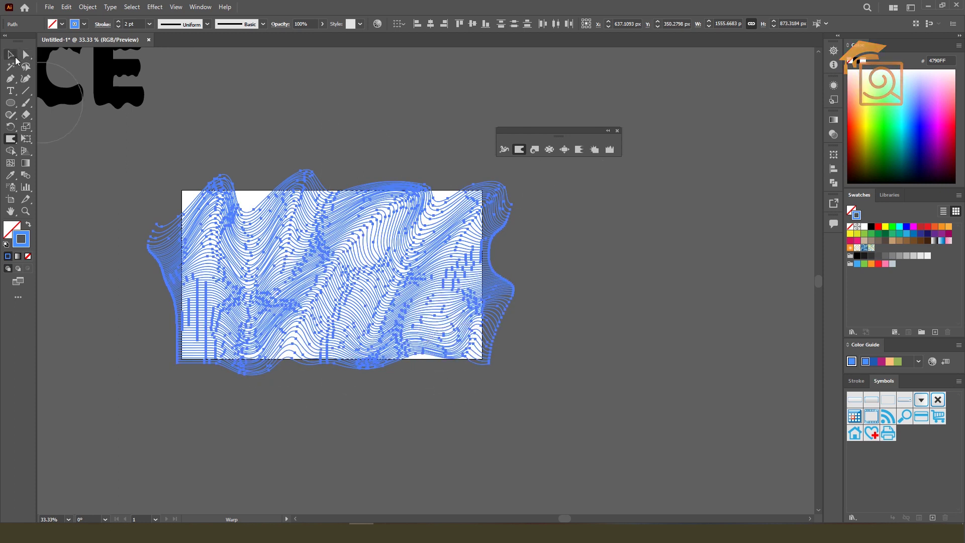
click(333, 110)
scroll(294, 327, up, 1)
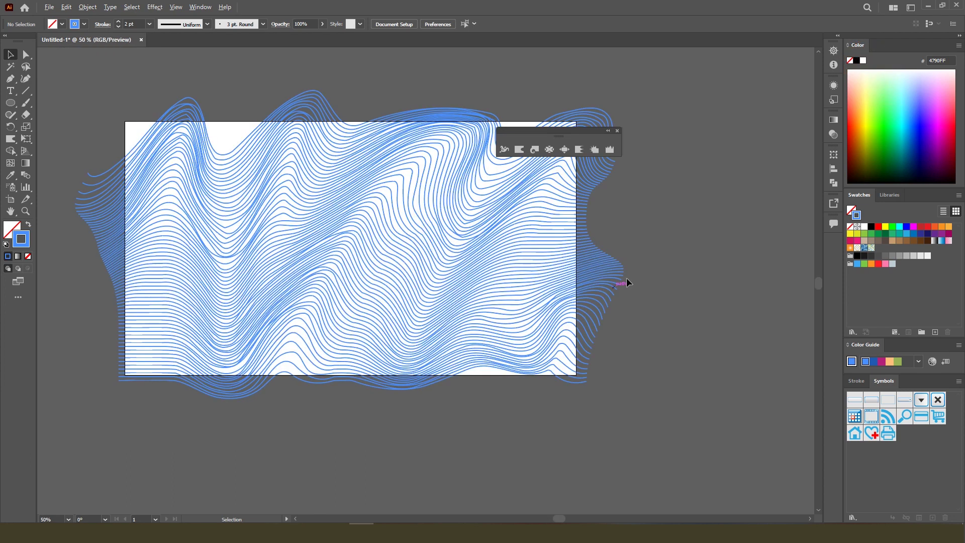
drag(680, 183, 666, 227)
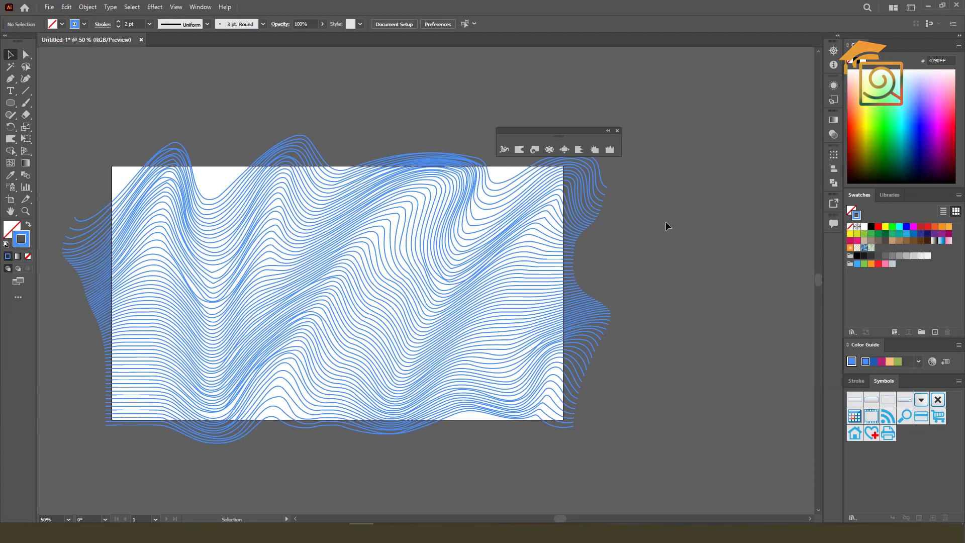
Select all the warped lines, set their opacity to 30%, and deselect them to inspect the pattern
key(b)
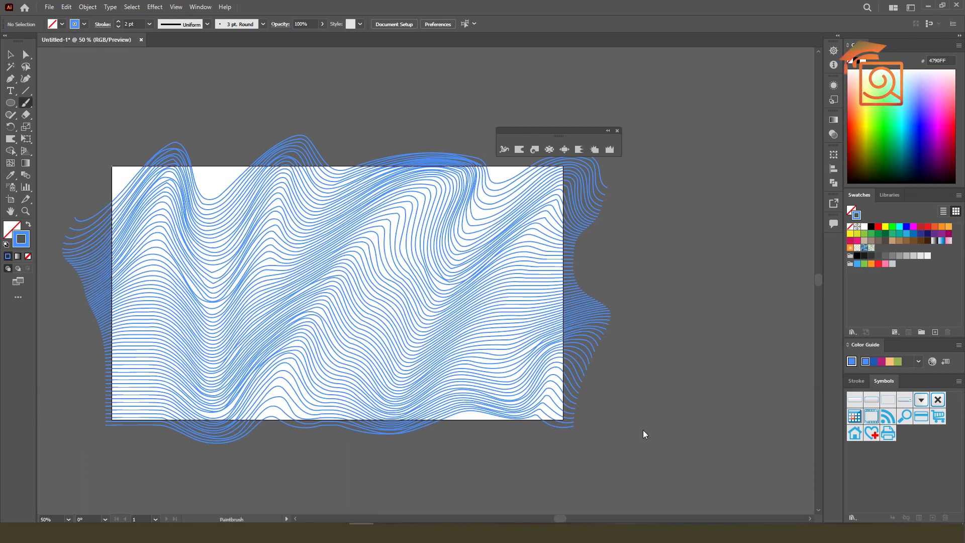
click(8, 56)
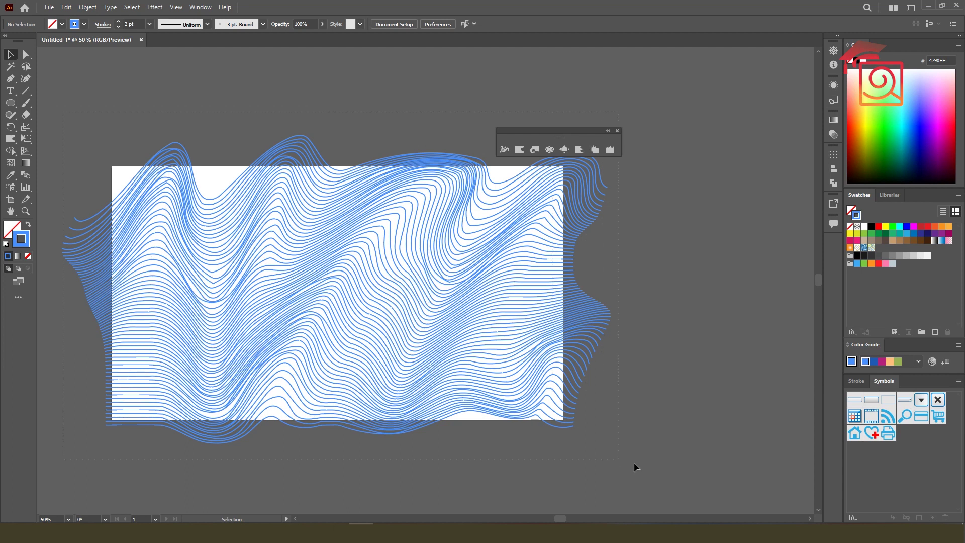
key(ctrl+a)
double_click(306, 23)
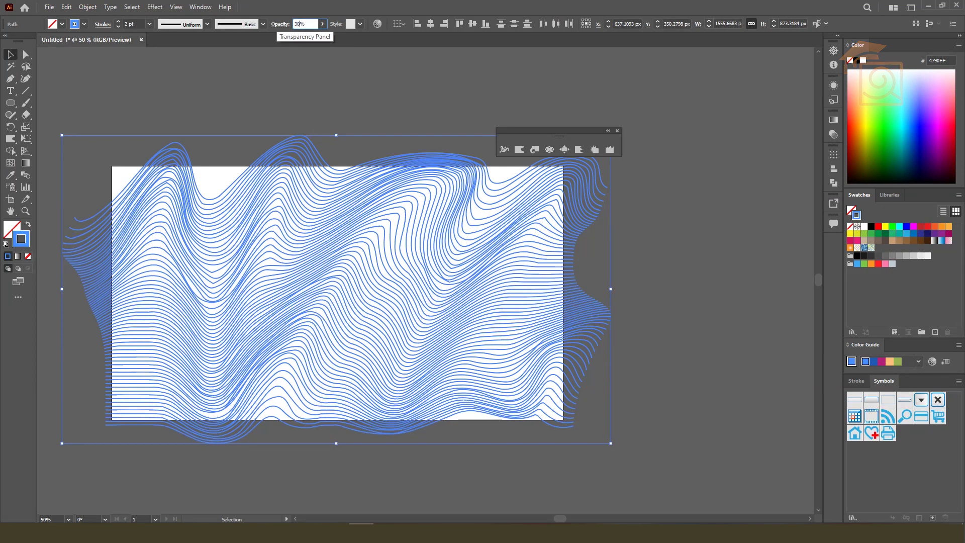
text(30)
key(Return)
click(653, 207)
scroll(298, 312, up, 1)
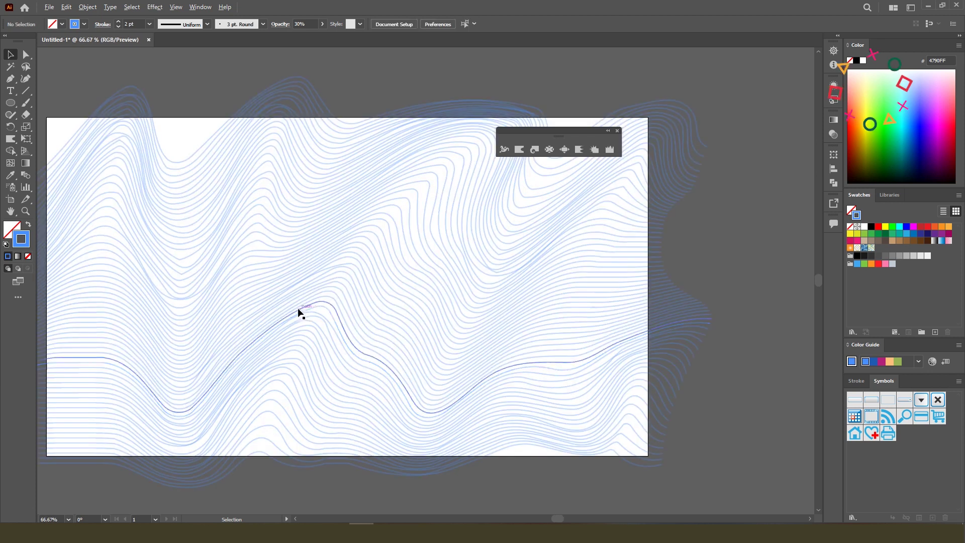
scroll(300, 313, up, 2)
scroll(246, 300, down, 2)
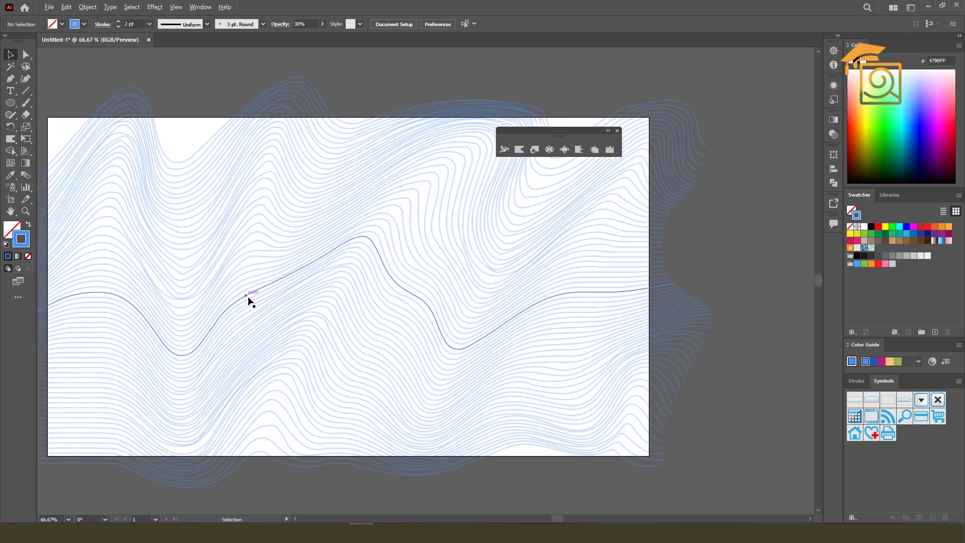
scroll(333, 353, down, 2)
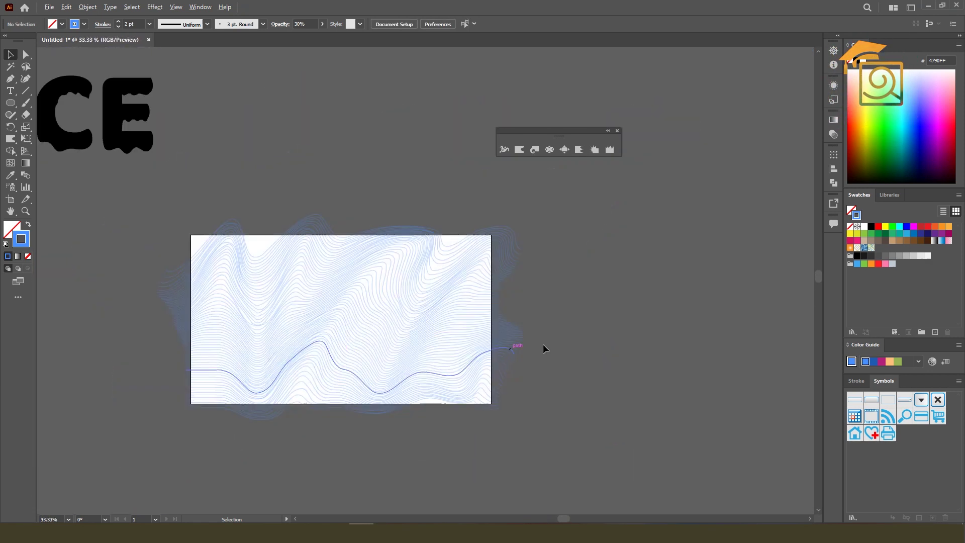
Move the marbled circle and the ICE lettering together to just above the artboard with the line pattern
scroll(597, 309, down, 2)
drag(361, 221, 524, 254)
scroll(532, 264, up, 2)
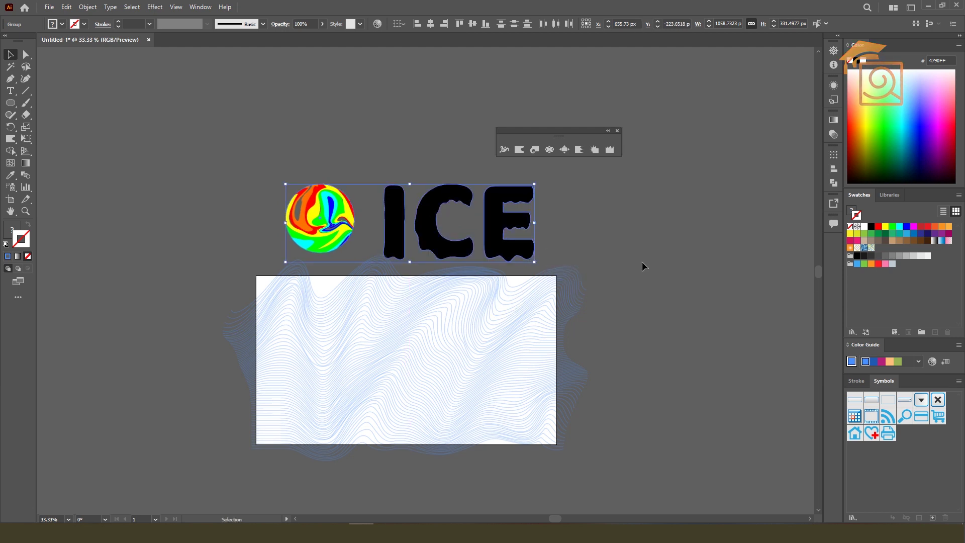